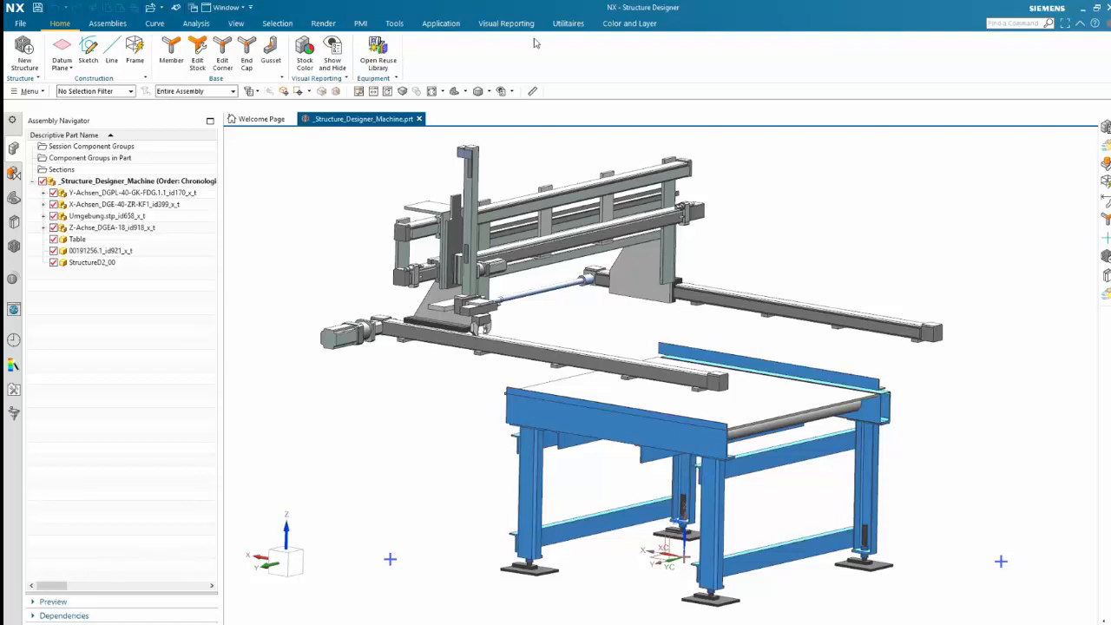
- Switch the machine assembly to the Structure Designer application
left_click(441, 23)
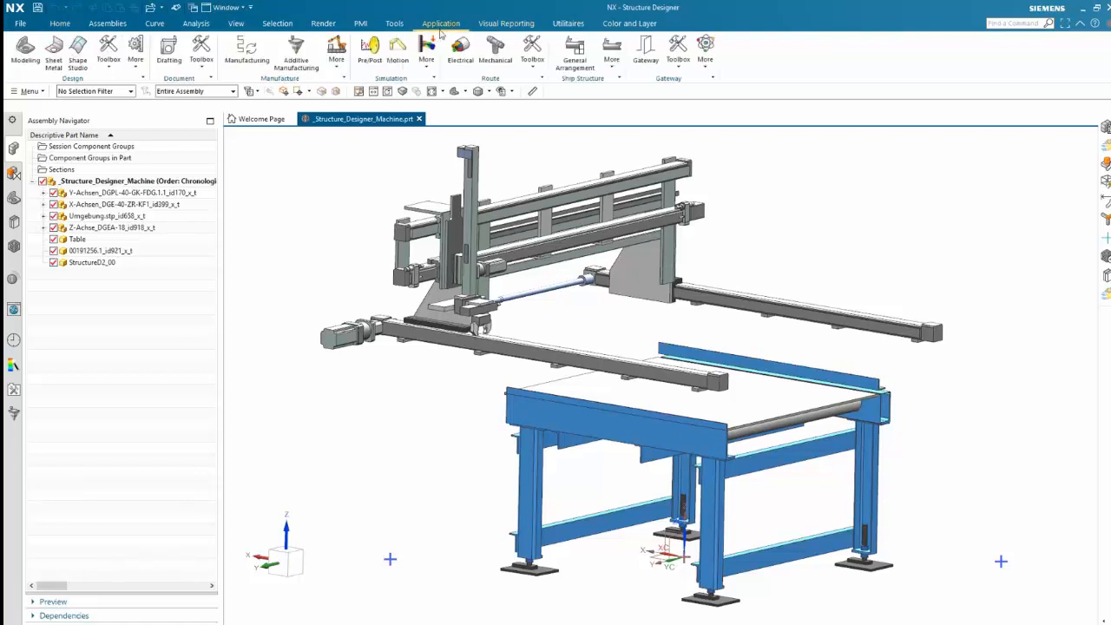
left_click(135, 50)
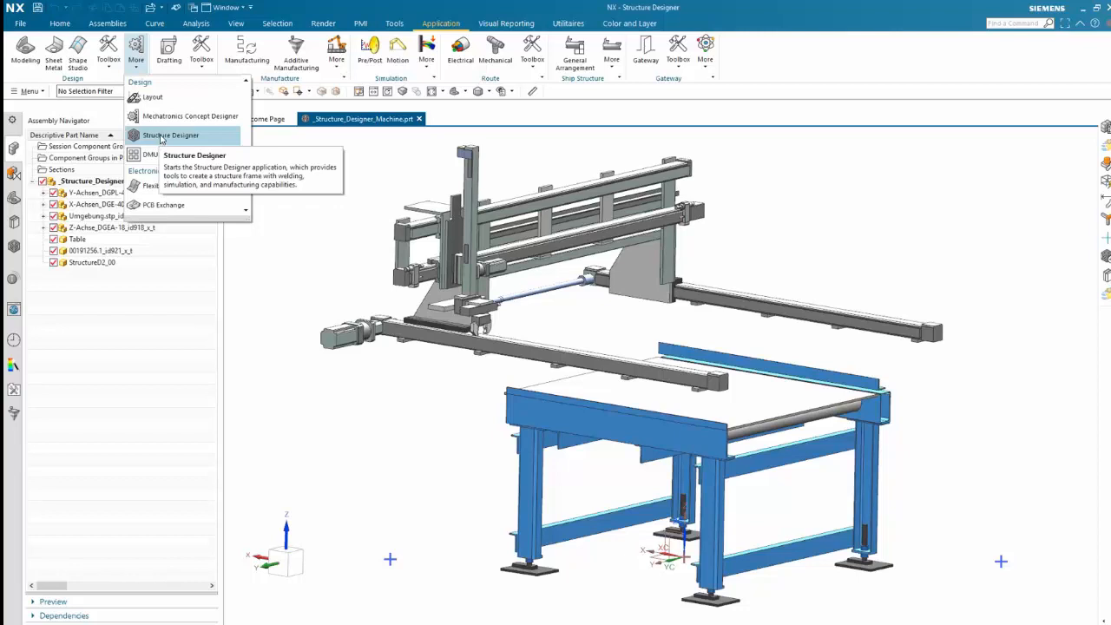
left_click(165, 135)
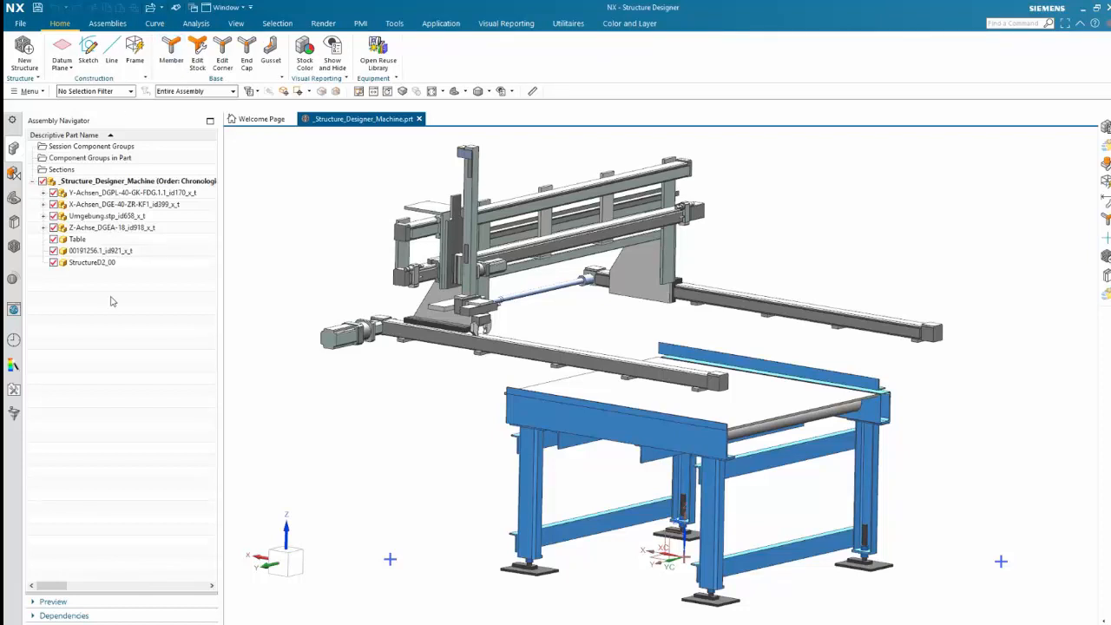
- Make the StructureD2_00 component the work part and show its contents in the Structure Design Navigator
left_click(16, 248)
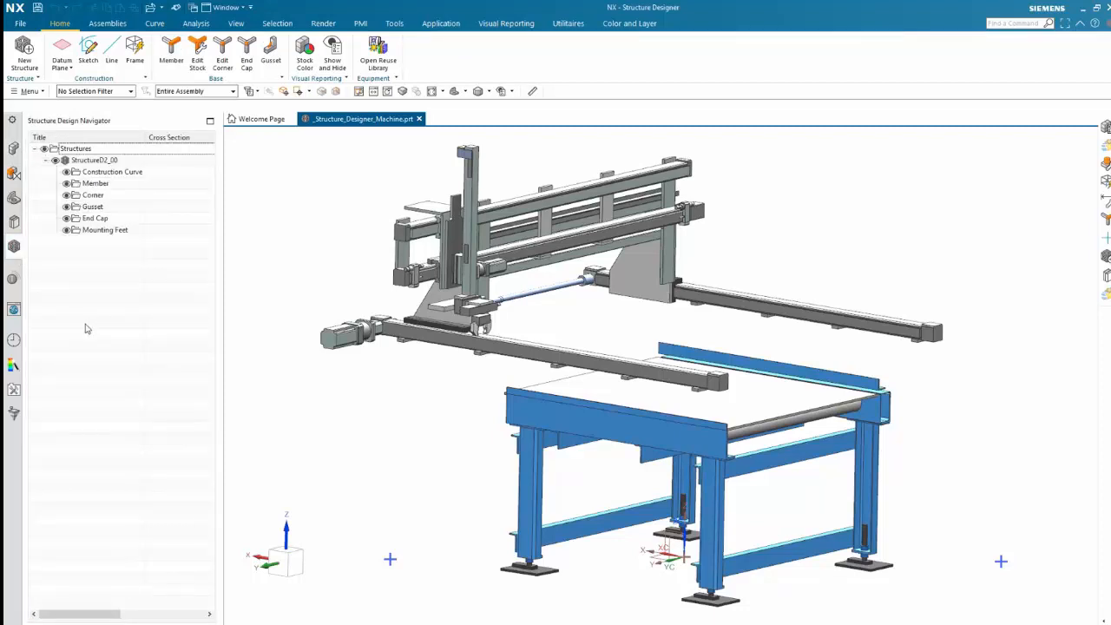
left_click(13, 149)
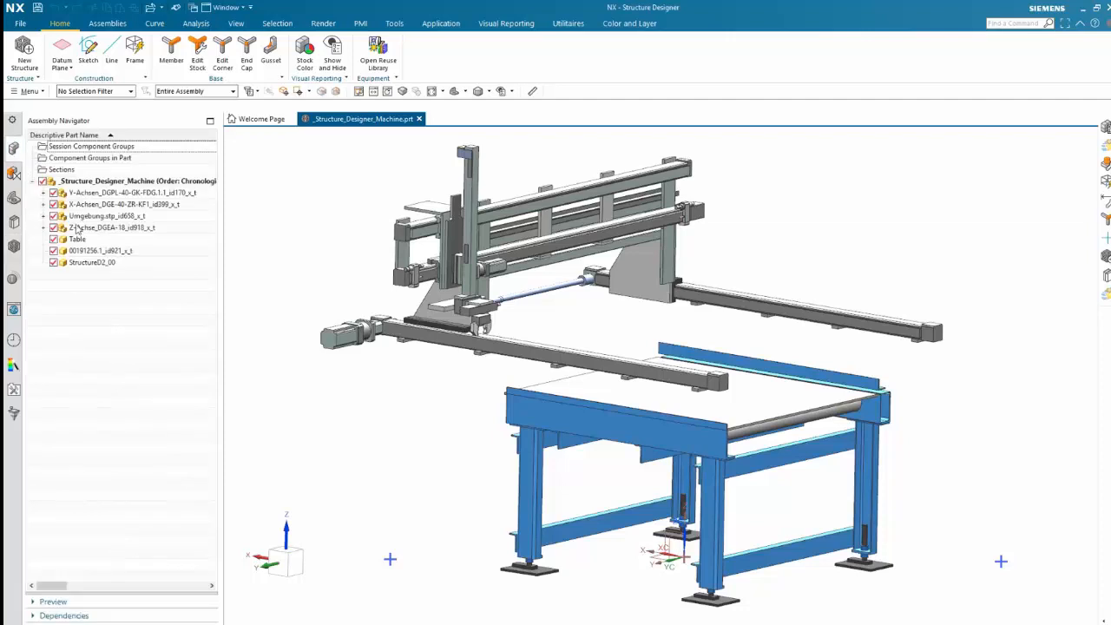
double_click(87, 263)
left_click(14, 247)
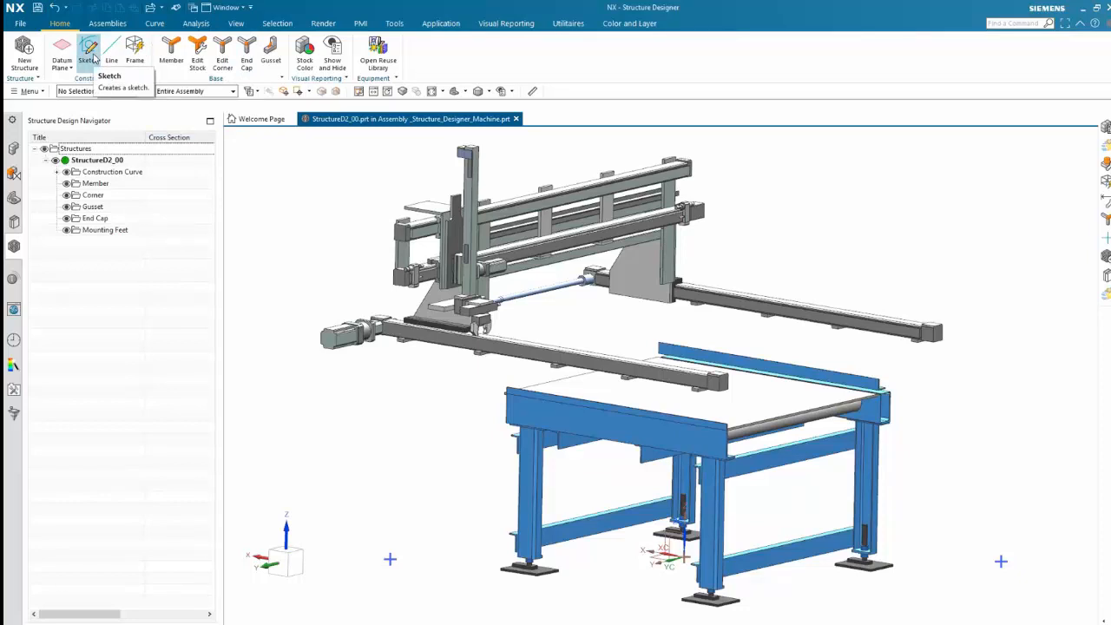
- Define a construction frame 2000 mm by 1800 mm and about 1720 mm high between the two sketch points around the machine
left_click(135, 49)
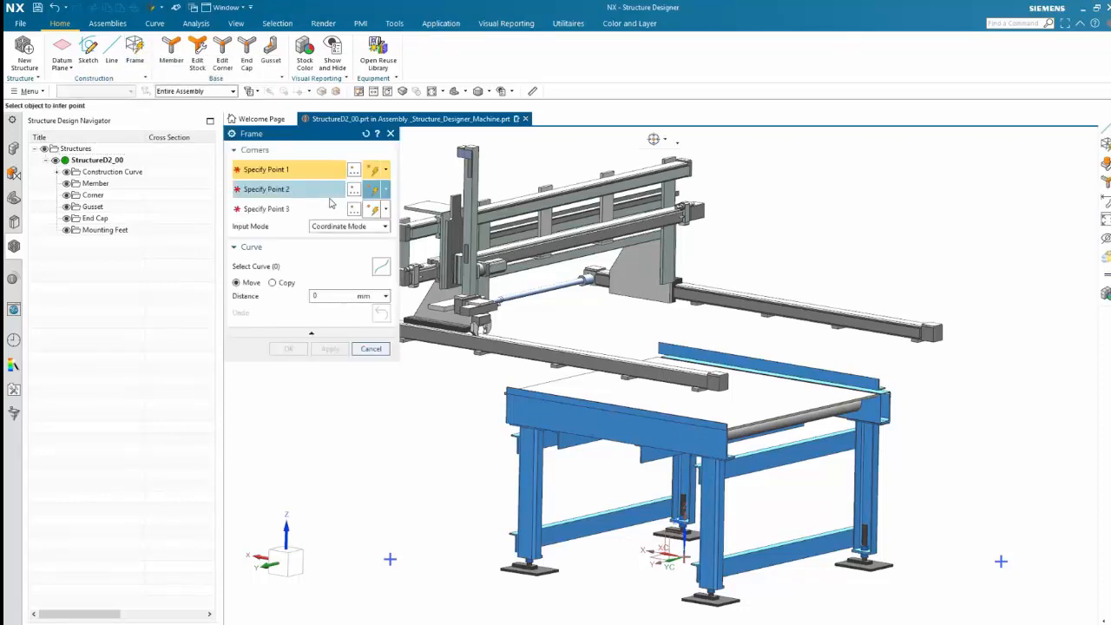
middle_click_drag(443, 447, 503, 426, "shift")
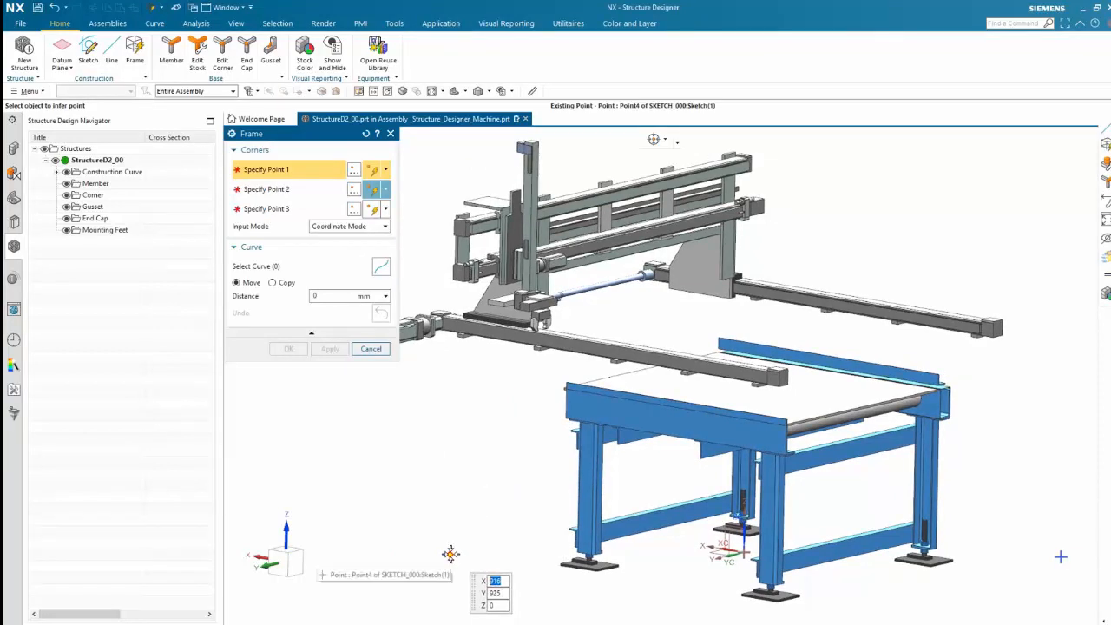
left_click(449, 554)
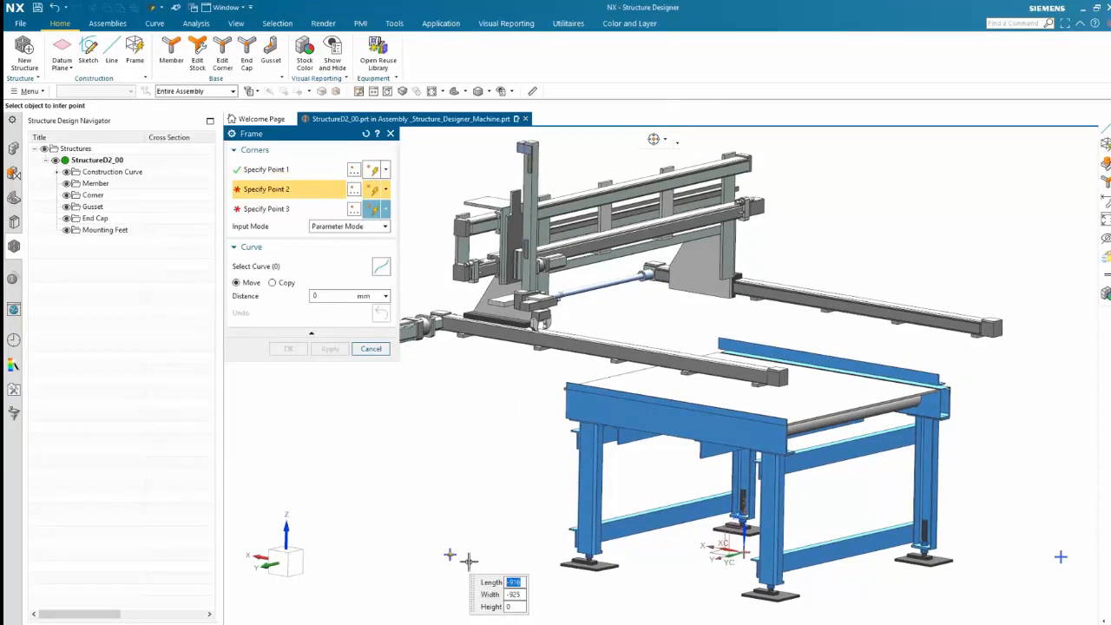
left_click(1062, 557)
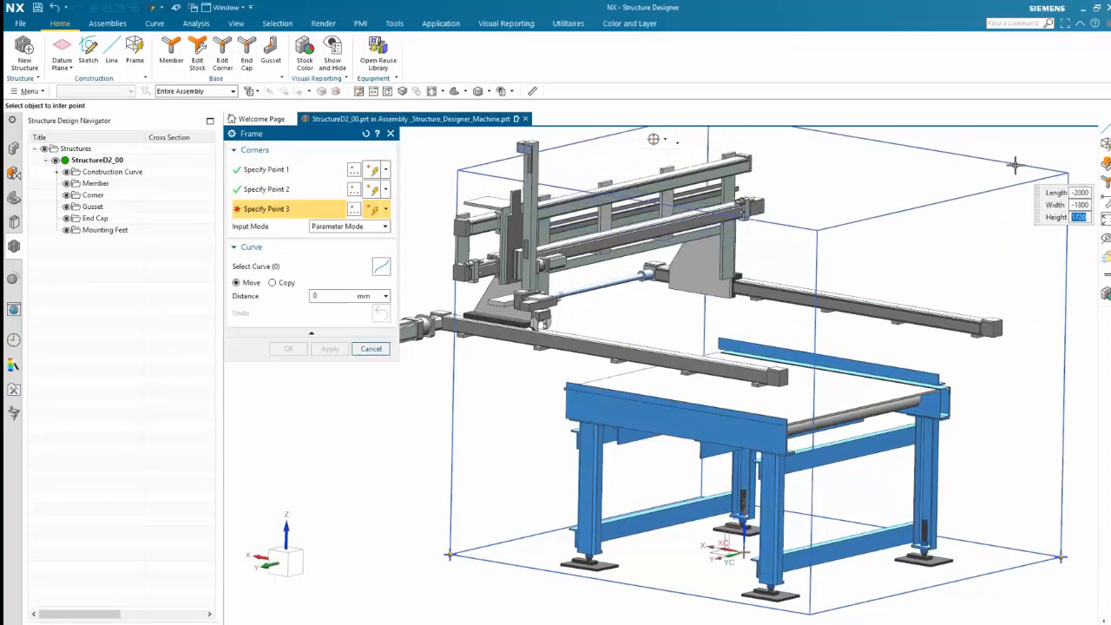
left_click(1014, 165)
middle_click_drag(676, 309, 657, 314, "shift")
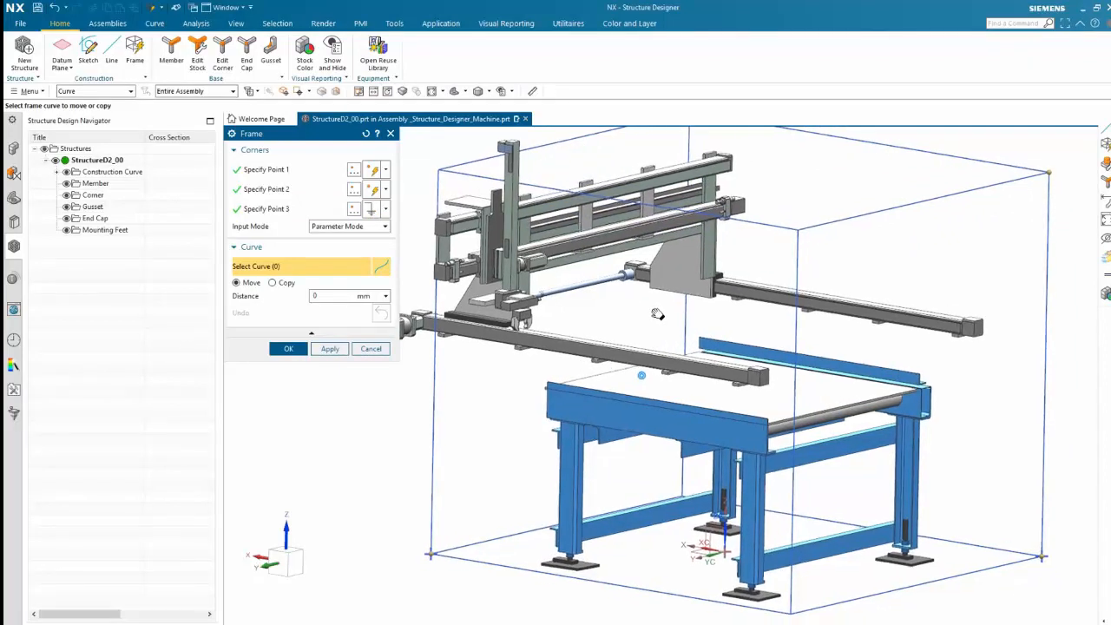
- Move the frame's four base curves up by 900 mm and apply the frame
left_click(627, 581)
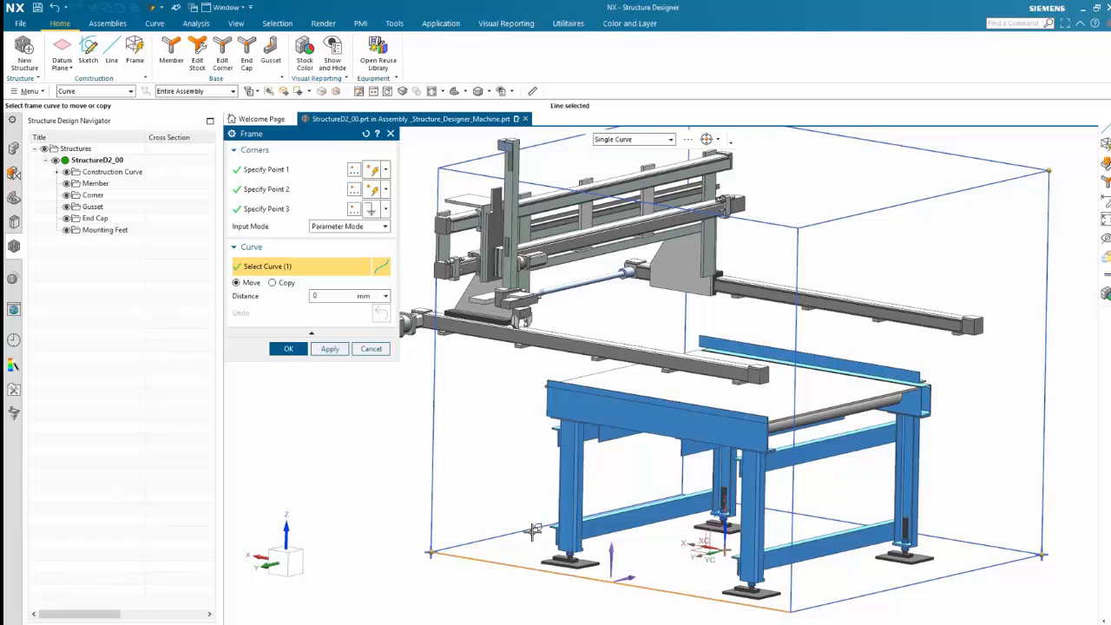
left_click(534, 529)
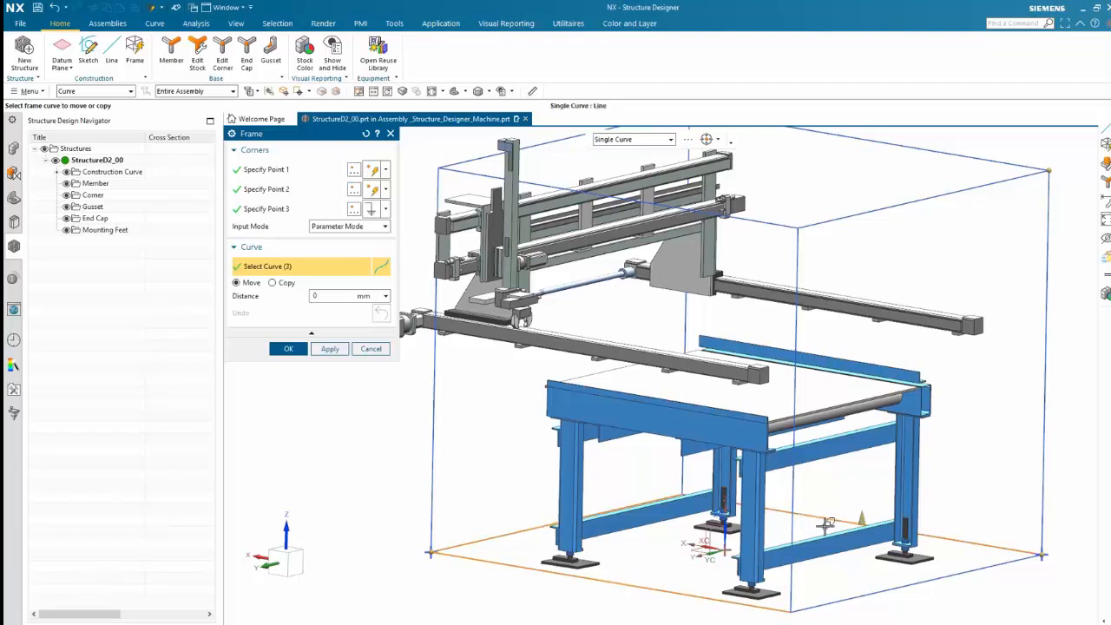
left_click(819, 526)
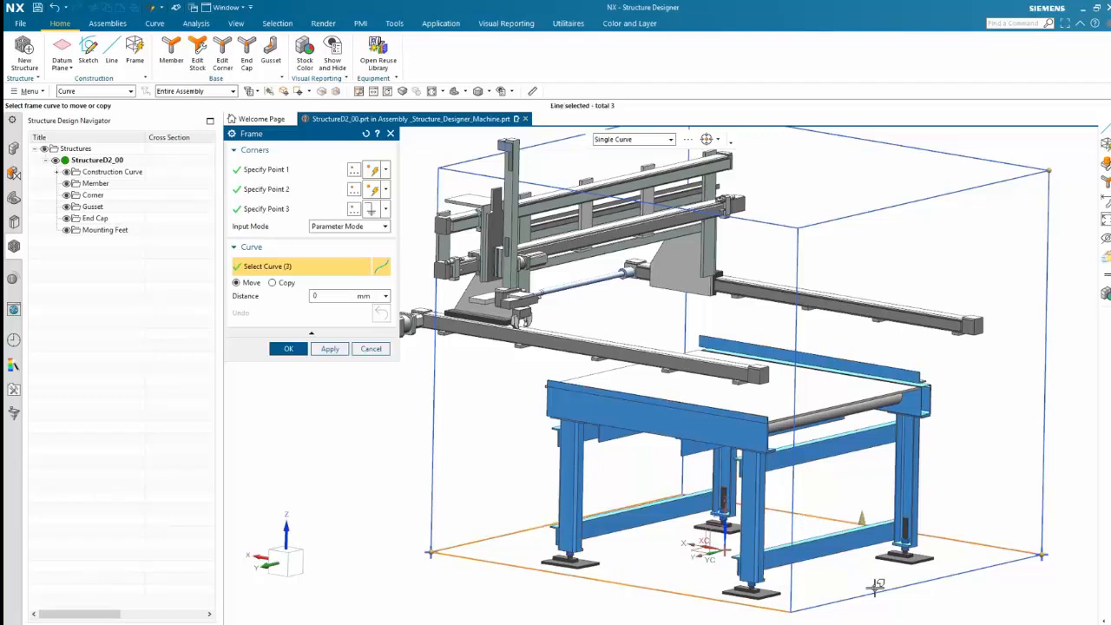
left_click(916, 577)
left_click_drag(916, 575, 952, 380)
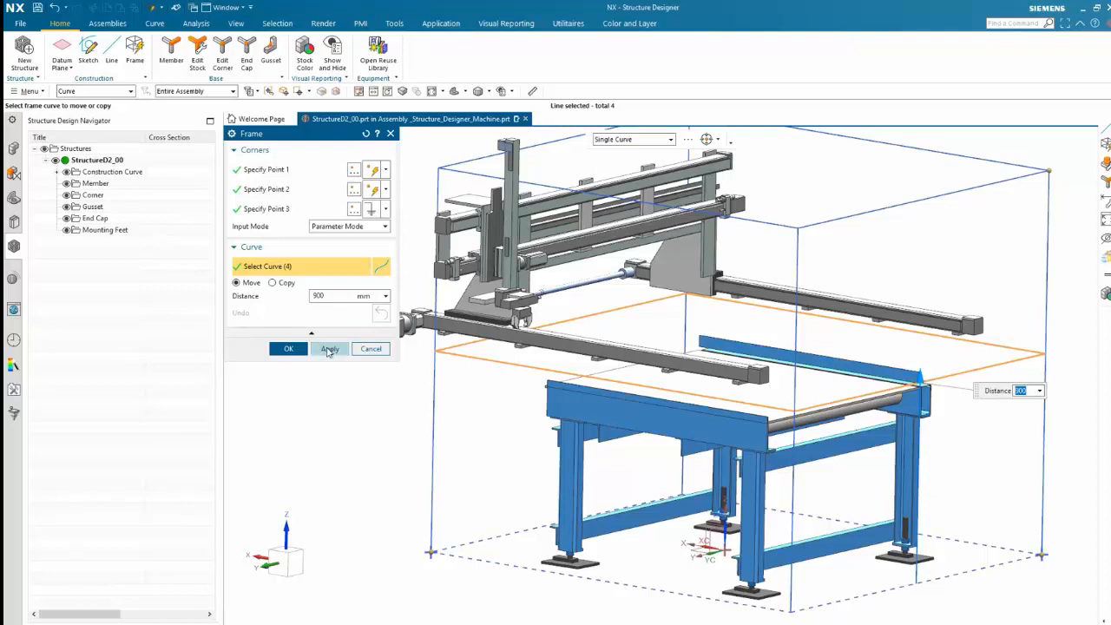
left_click(328, 349)
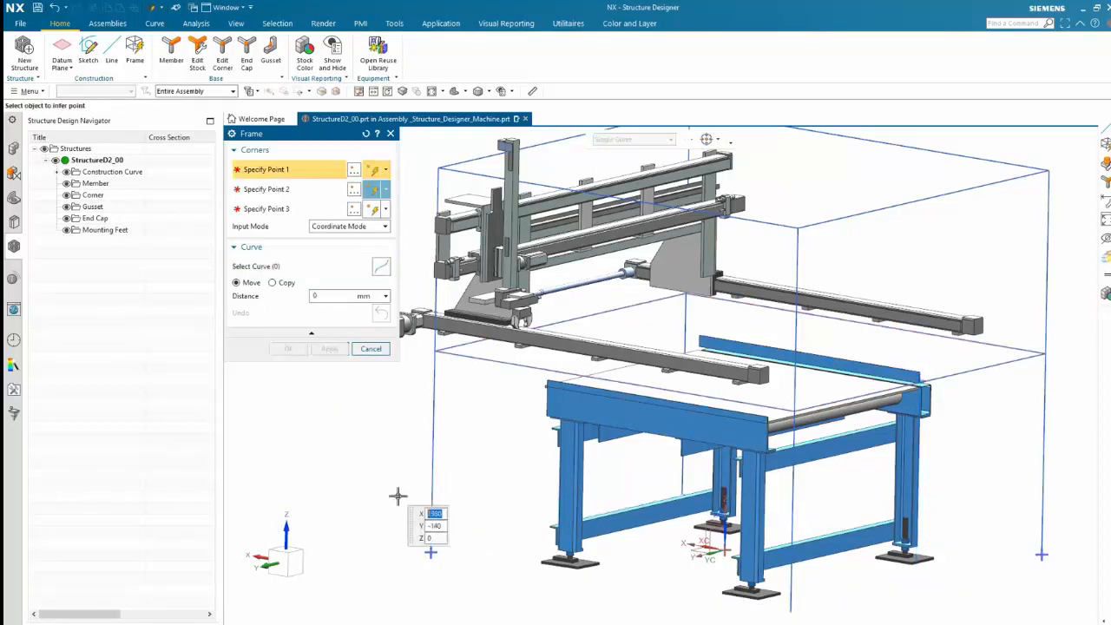
- Create a second, lower 2000 by 1800 mm frame from the same two sketch points, with its upper edges beside the table legs
left_click(431, 554)
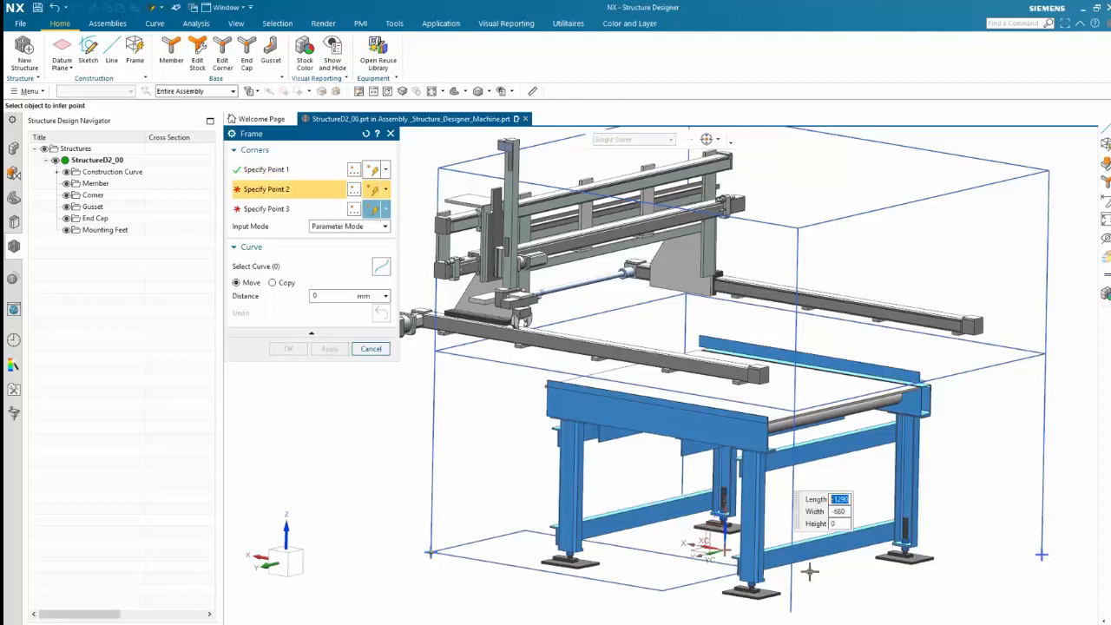
left_click(1043, 555)
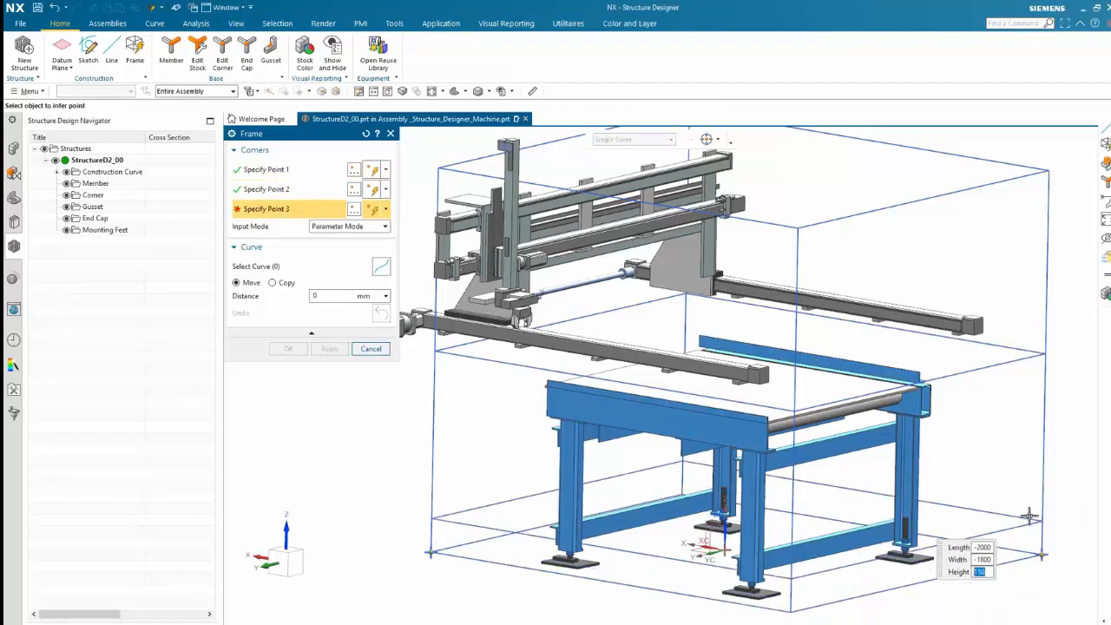
left_click(1025, 471)
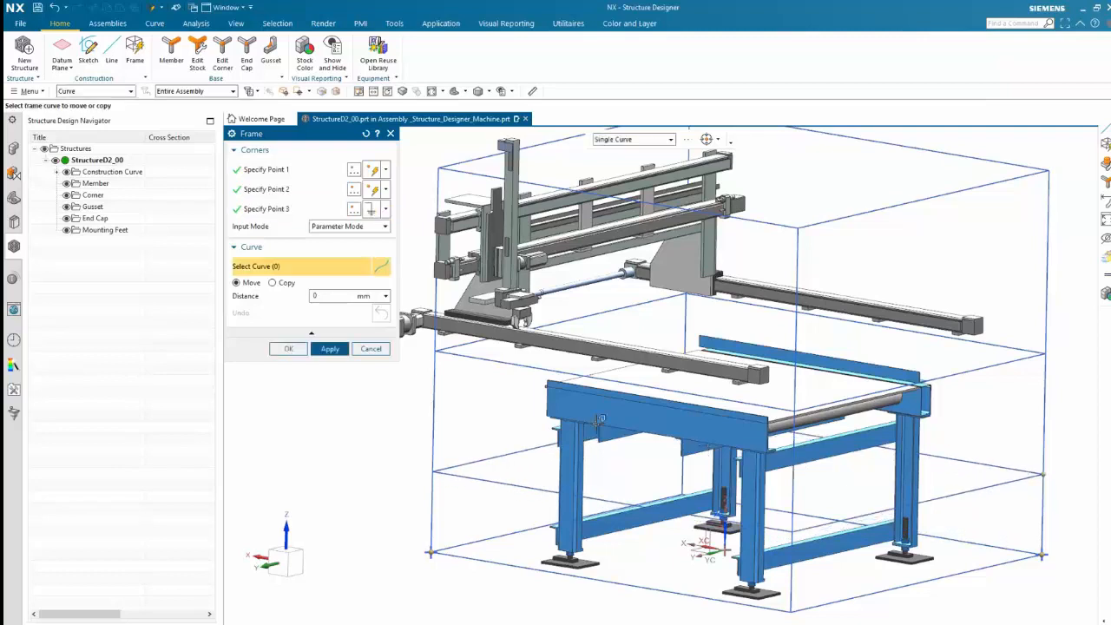
left_click(288, 348)
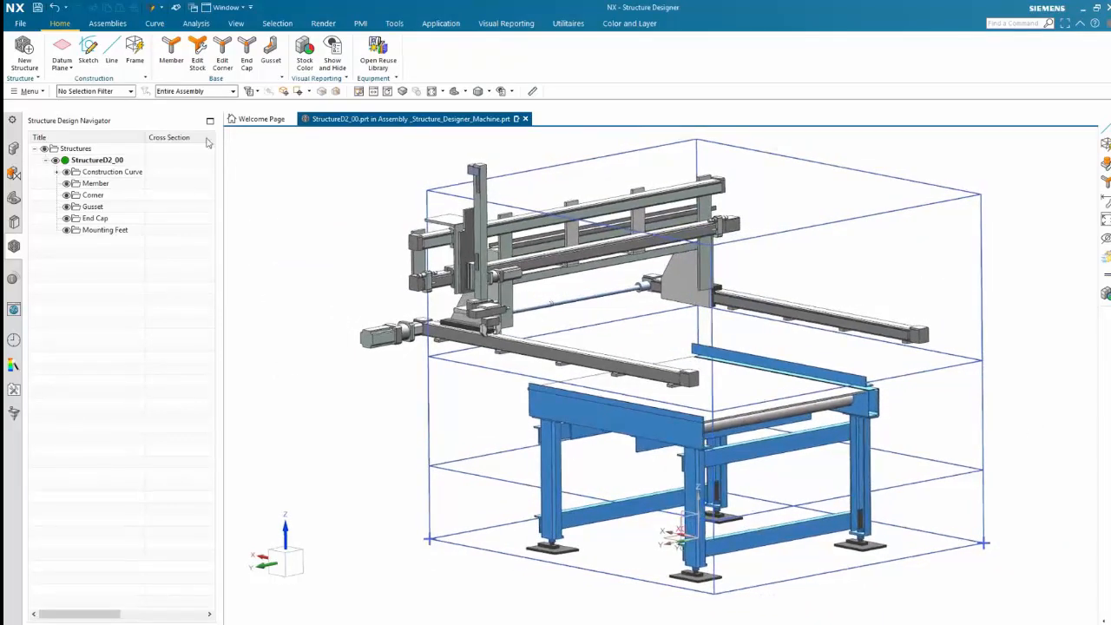
- Draw two diagonal lines on opposite sides of the frame, each from a corner at the 900 mm level to the opposite top corner
left_click(111, 51)
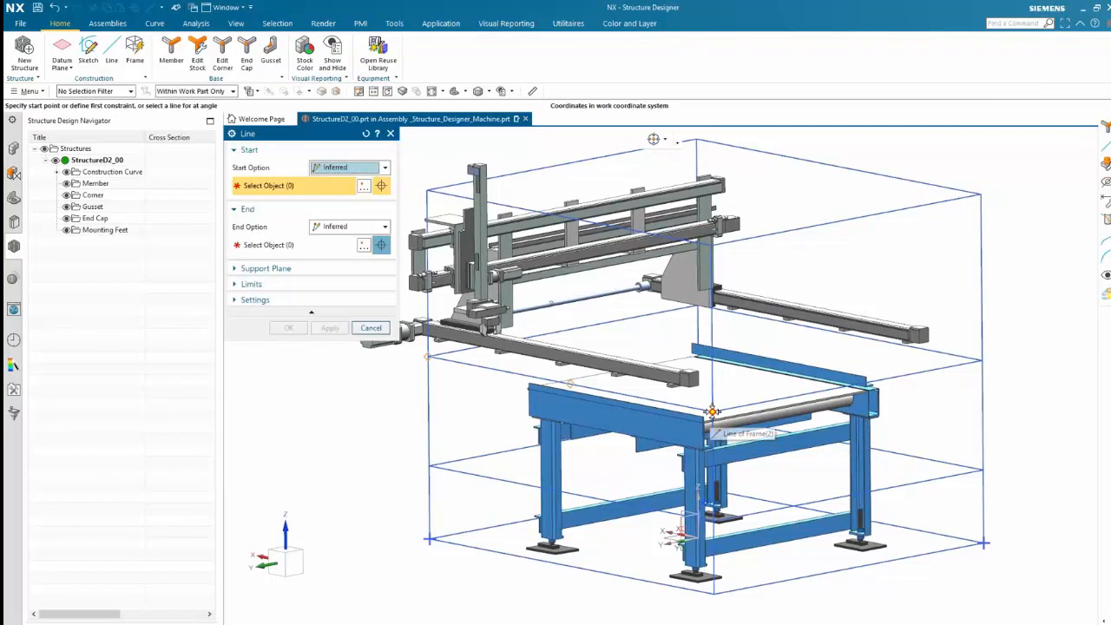
left_click(712, 411)
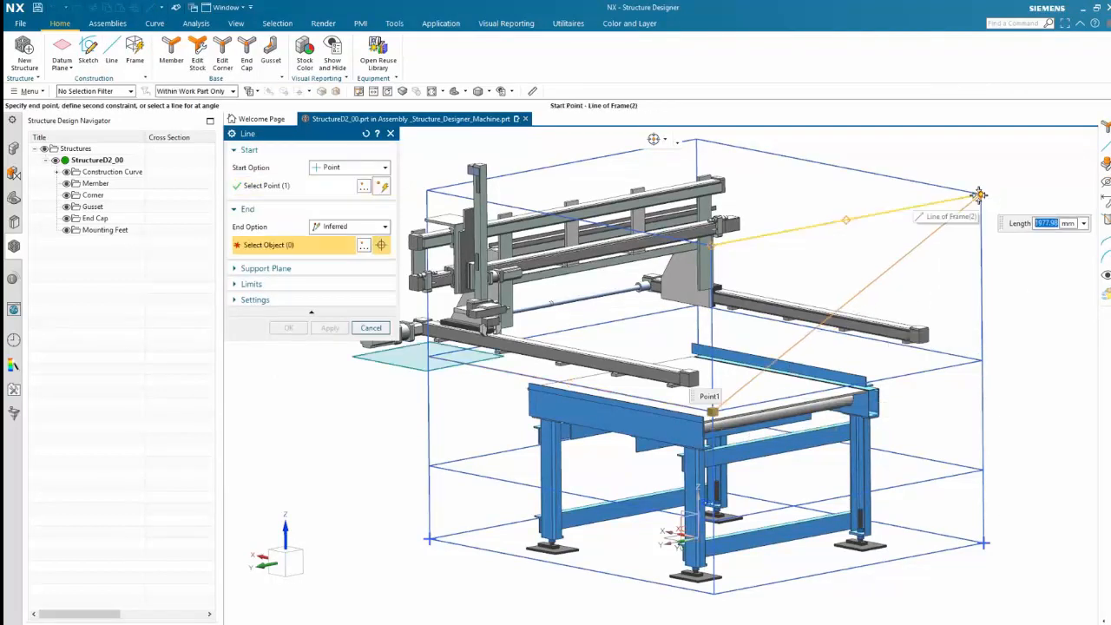
left_click(979, 194)
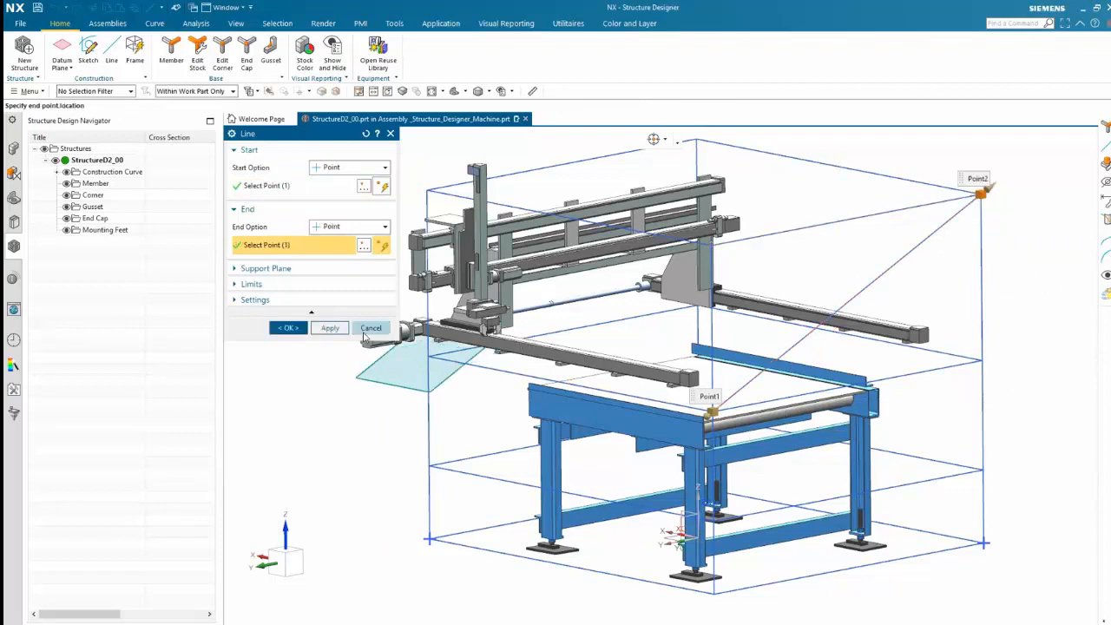
left_click(329, 327)
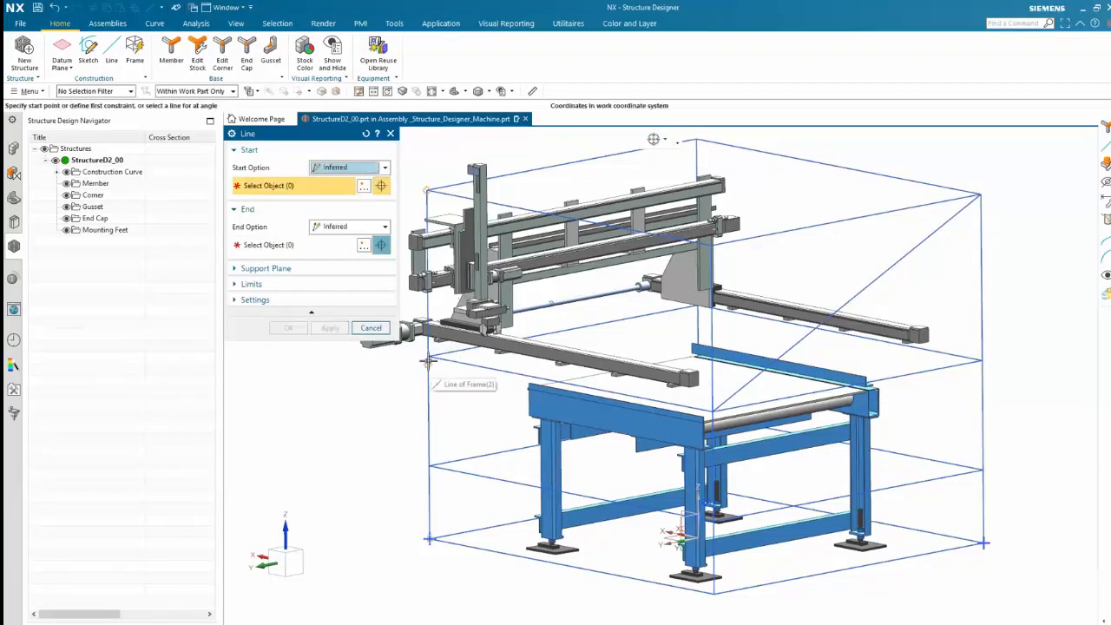
left_click(427, 357)
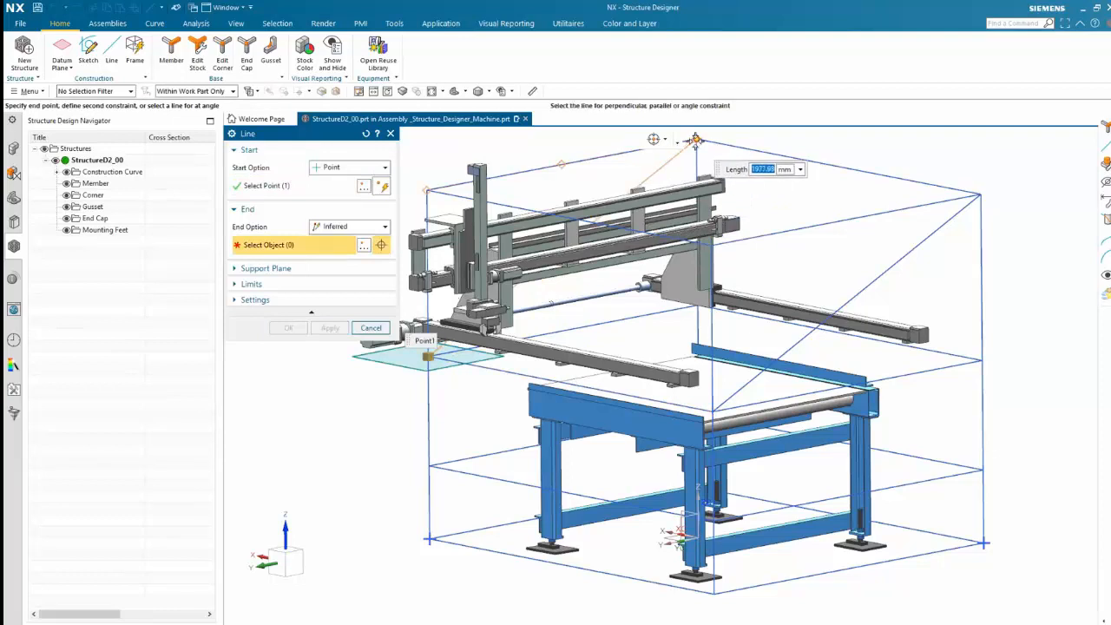
left_click(430, 363)
left_click(288, 327)
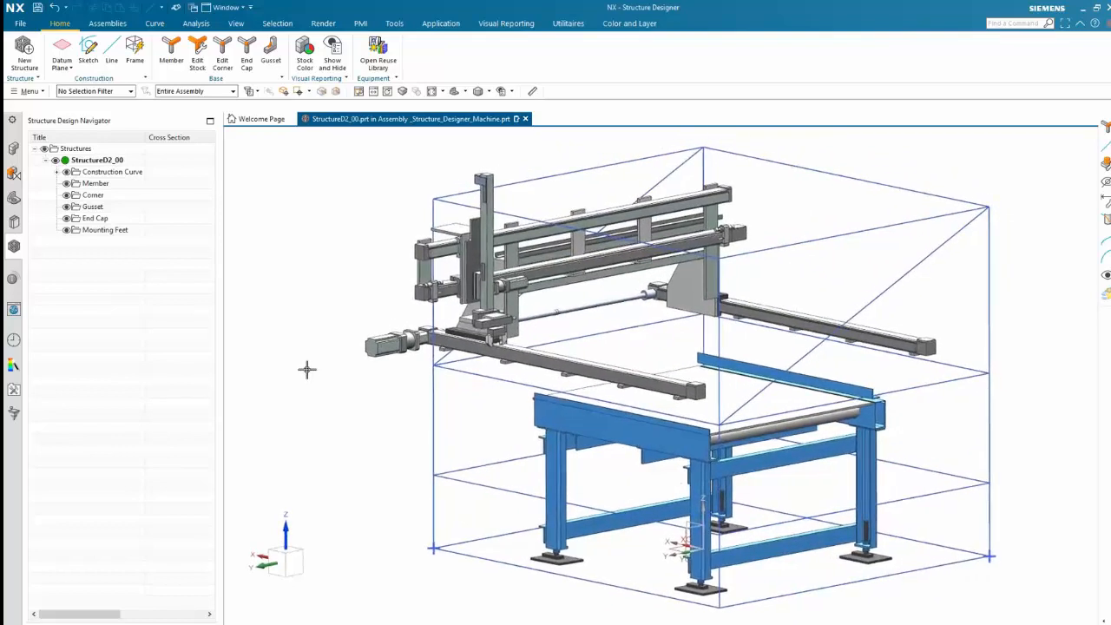
- Expand the Construction Curve group of StructureD2_00 and highlight its entries in the model to review them
left_click(56, 172)
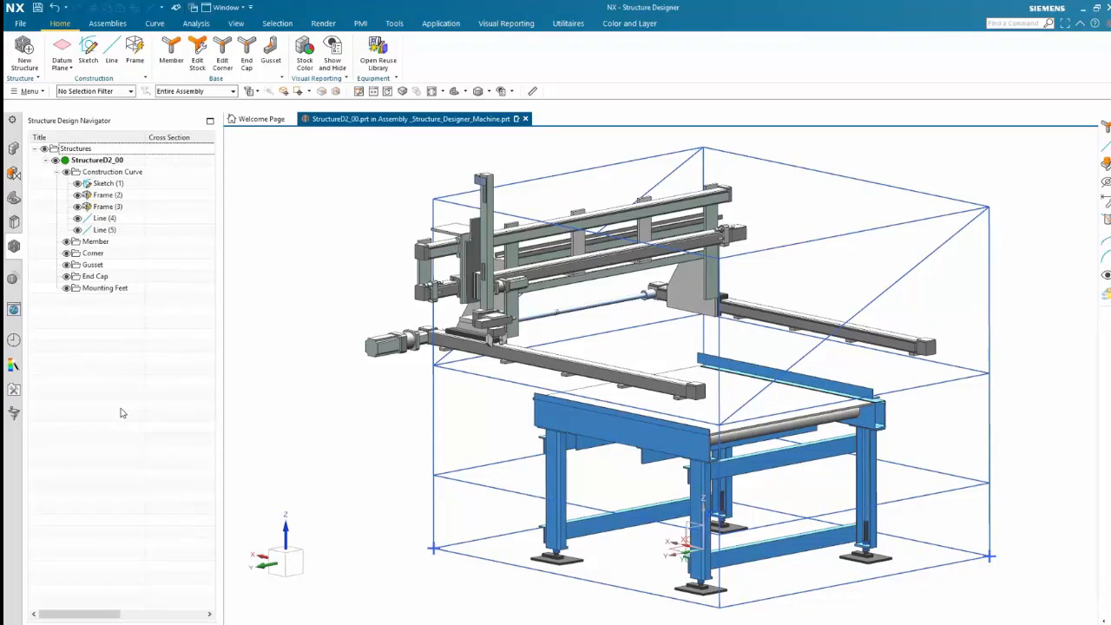
left_click(115, 185)
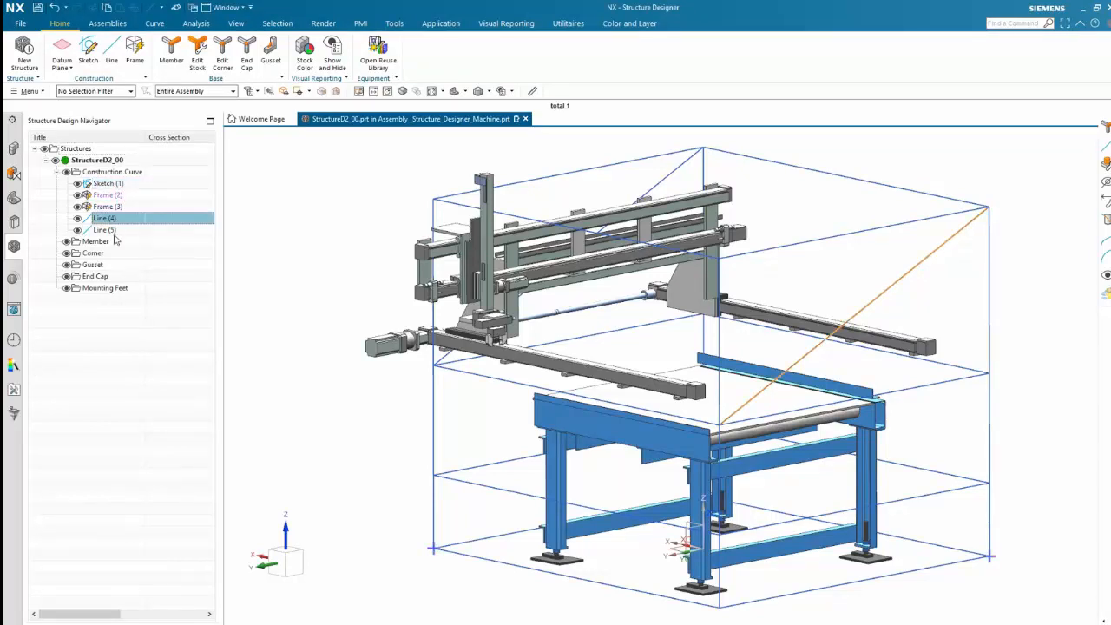
left_click(111, 196)
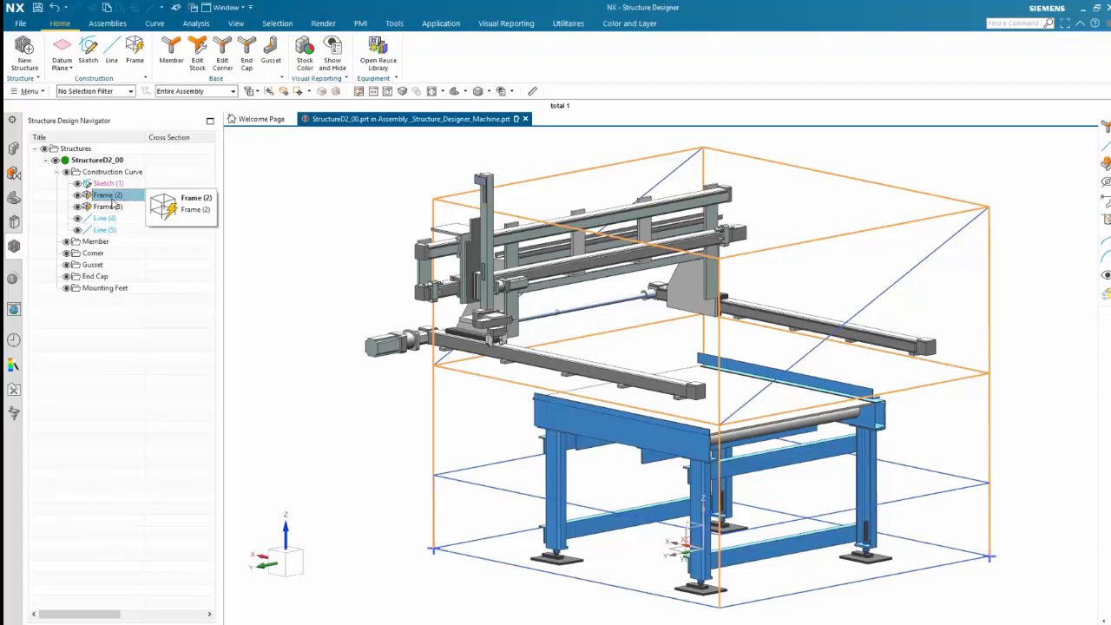
left_click(336, 207)
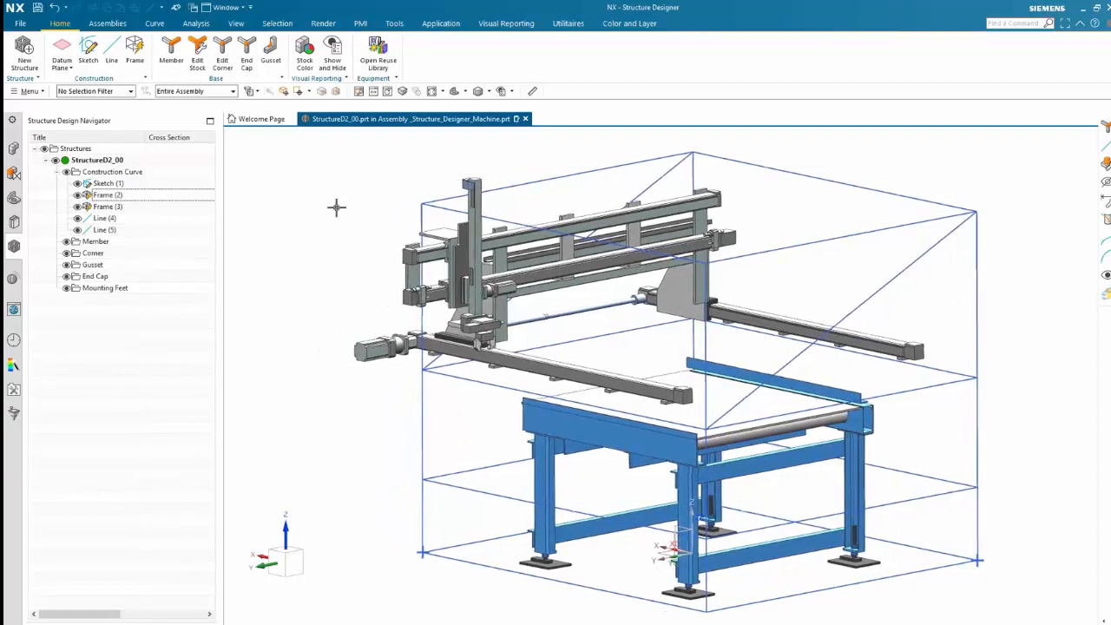
- Start a new structure member, choose the Angle Equal cross section and look through the available cross-section types
left_click(172, 53)
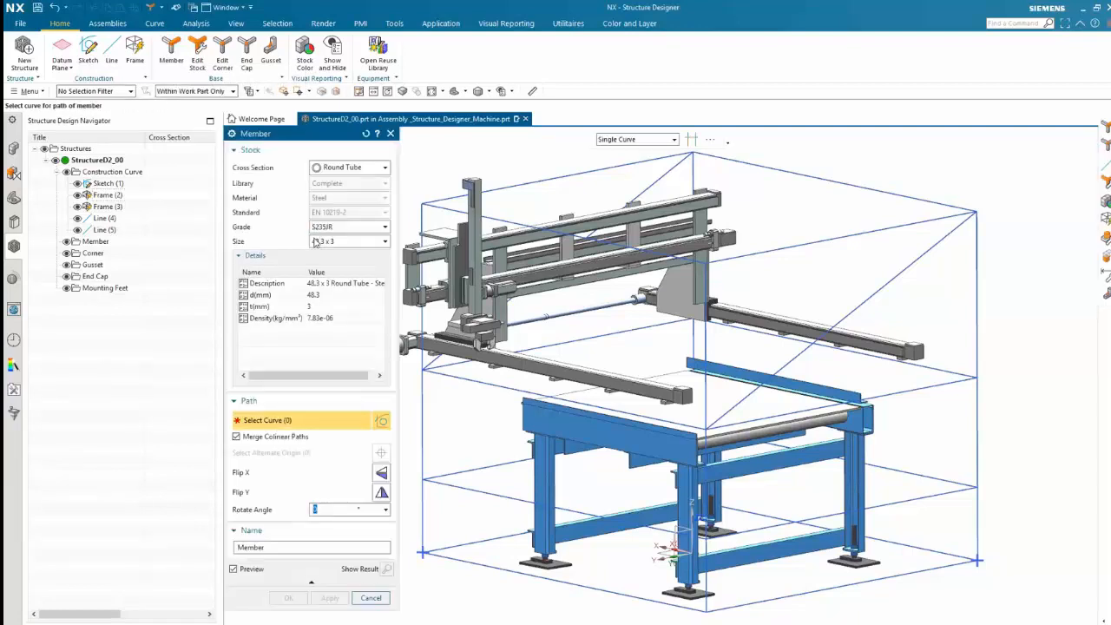
middle_click_drag(595, 415, 680, 421, "shift")
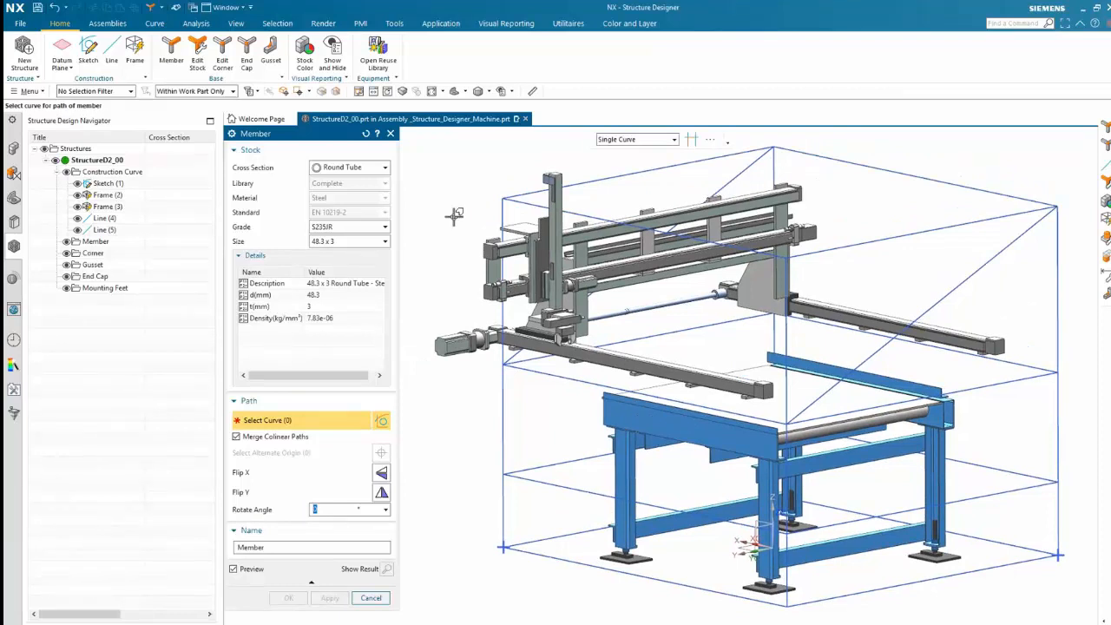
left_click(385, 169)
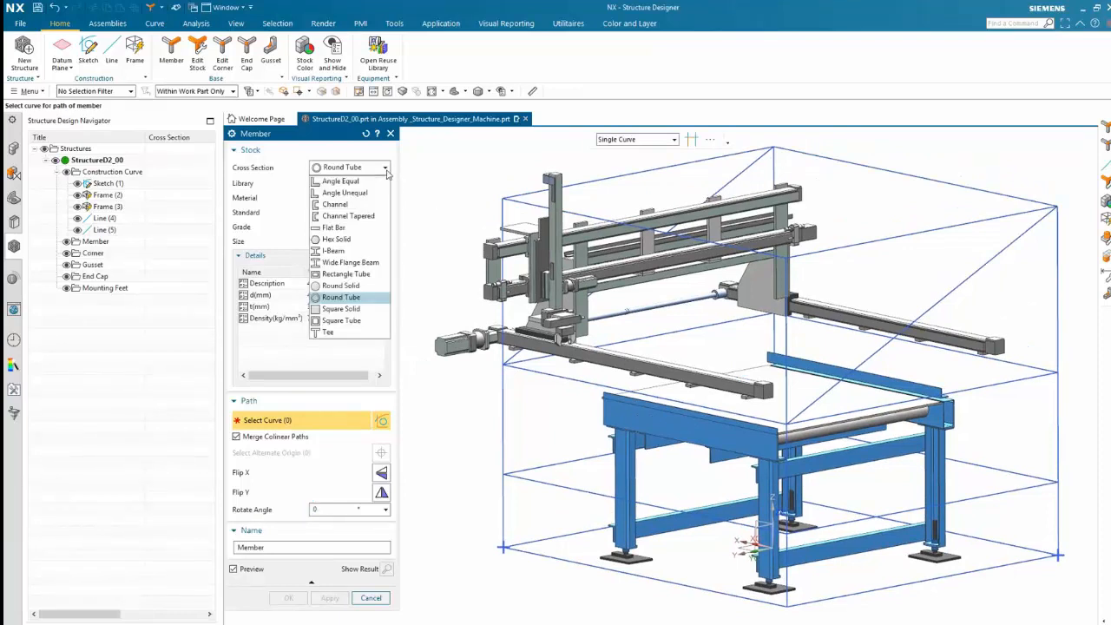
left_click(372, 183)
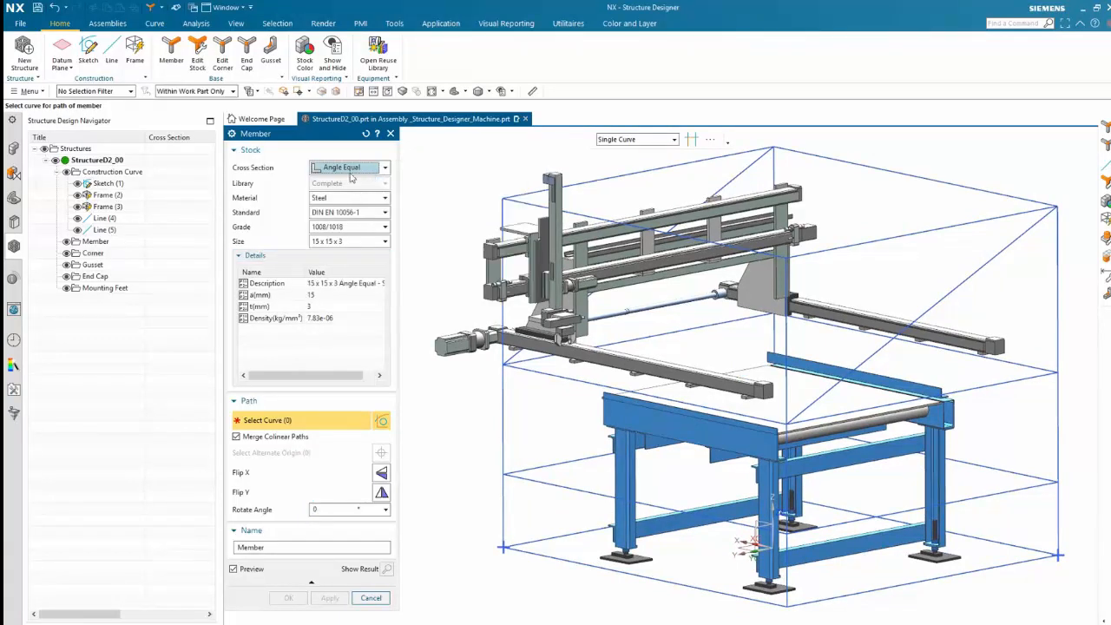
mouse_move(363, 171)
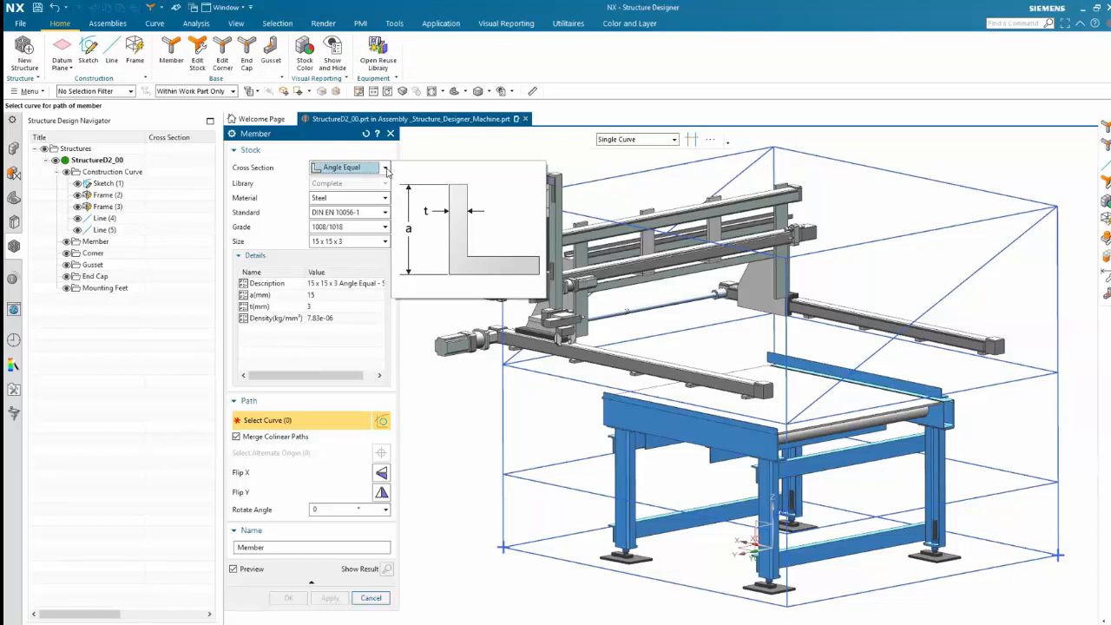
left_click(386, 170)
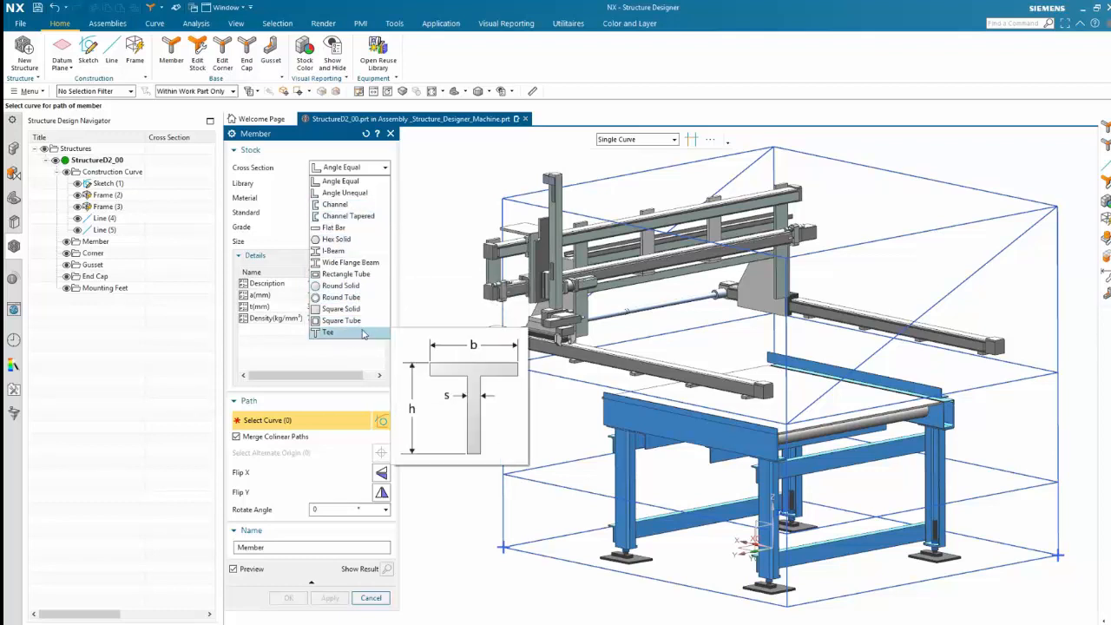
left_click(396, 183)
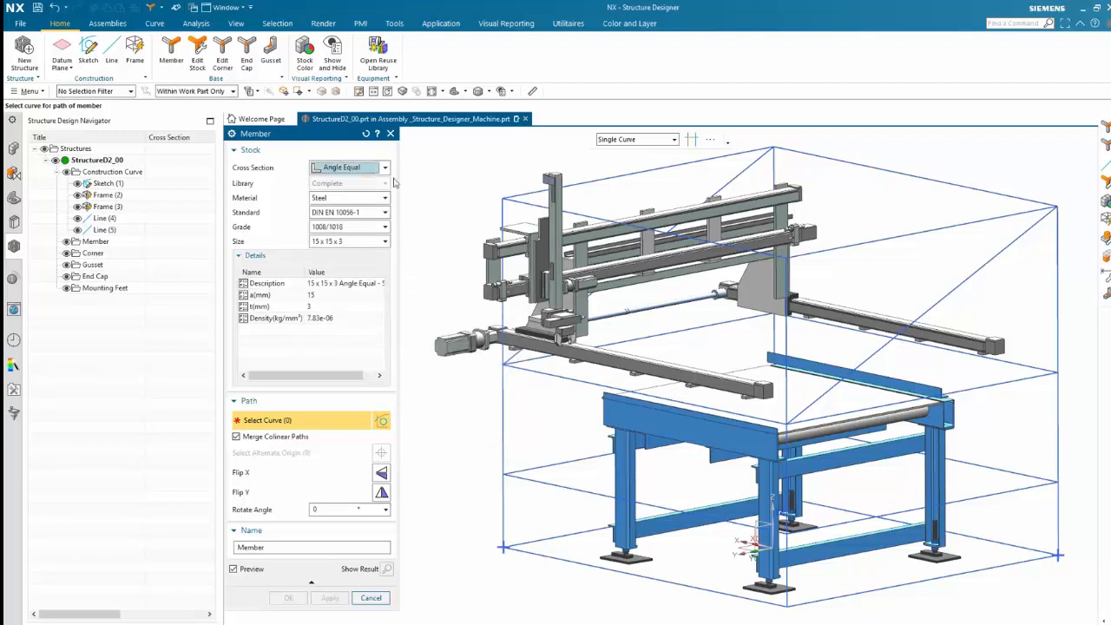
- Review the material, standard, grade and size options offered for the Angle Equal cross section
left_click(335, 199)
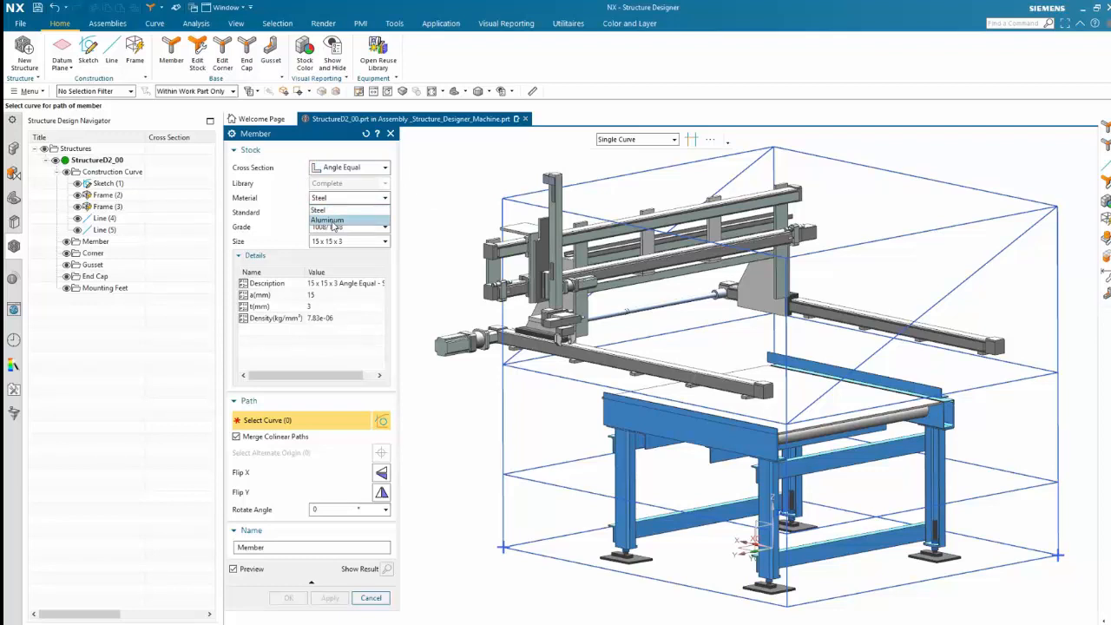
left_click(292, 185)
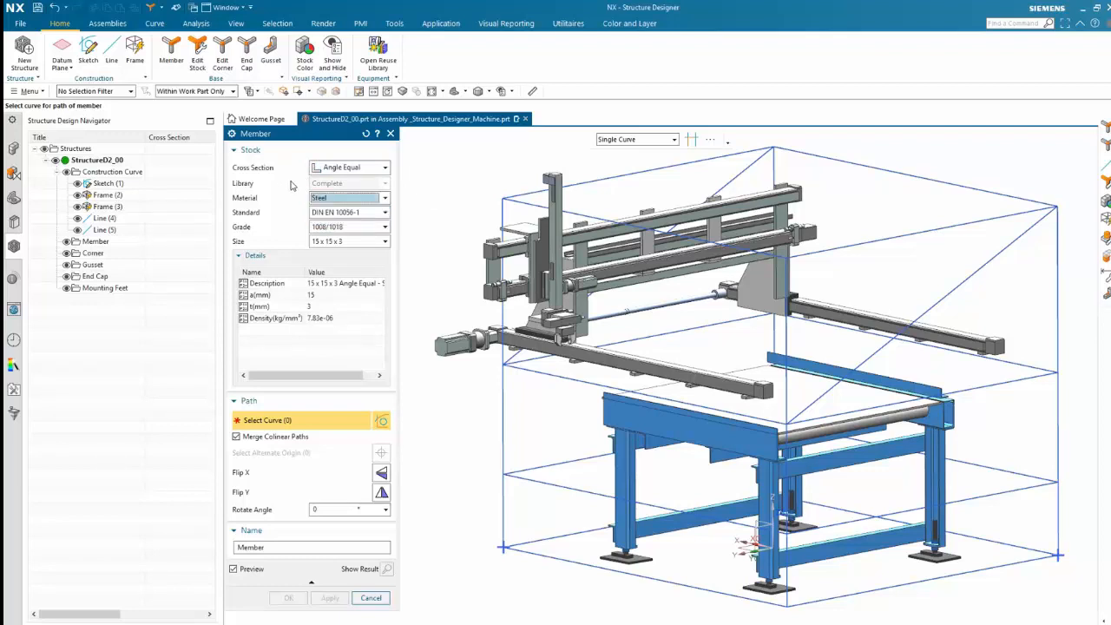
left_click(353, 212)
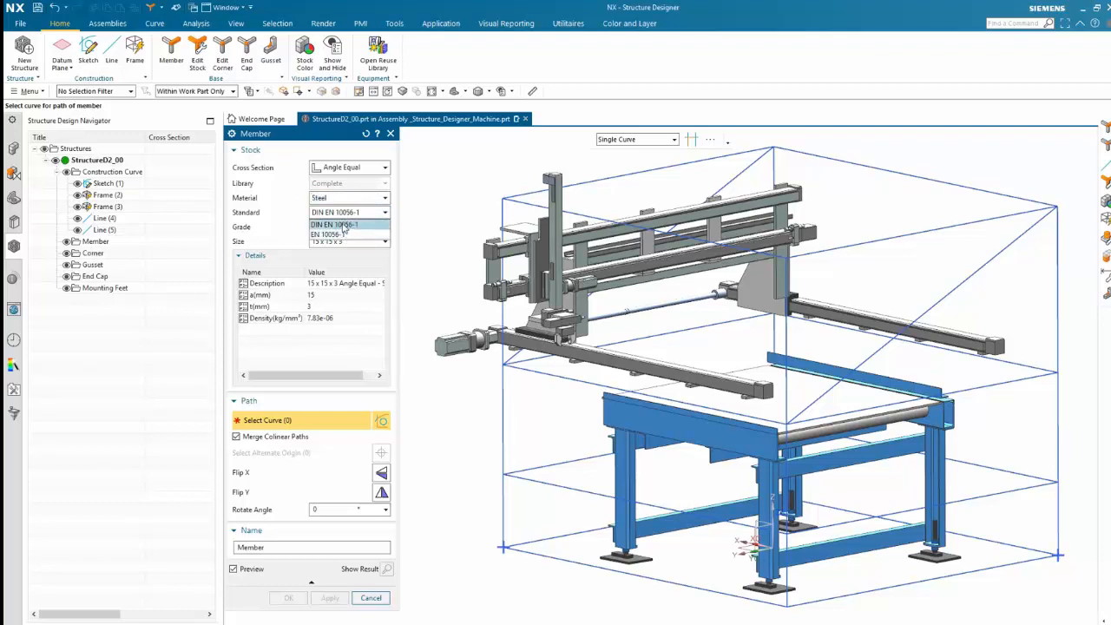
left_click(293, 221)
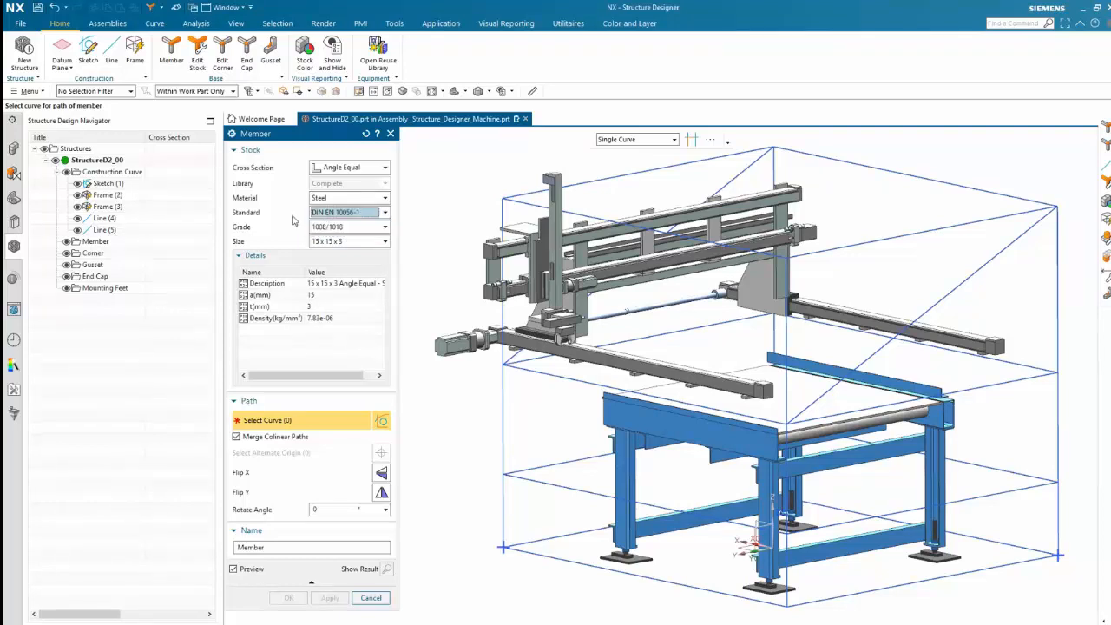
left_click(334, 226)
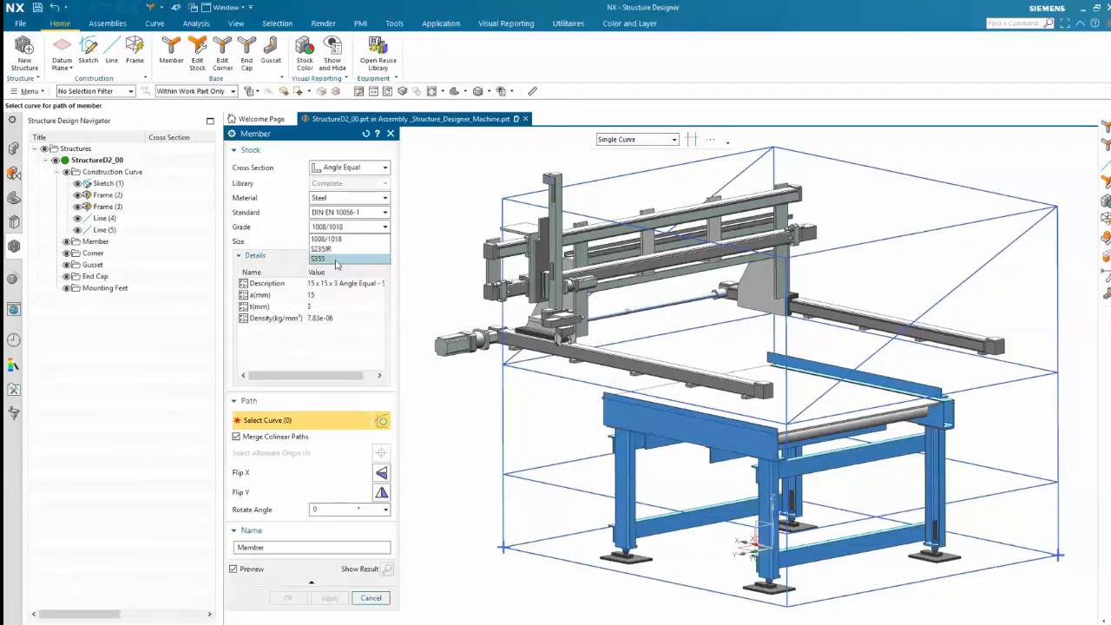
left_click(328, 239)
left_click(347, 241)
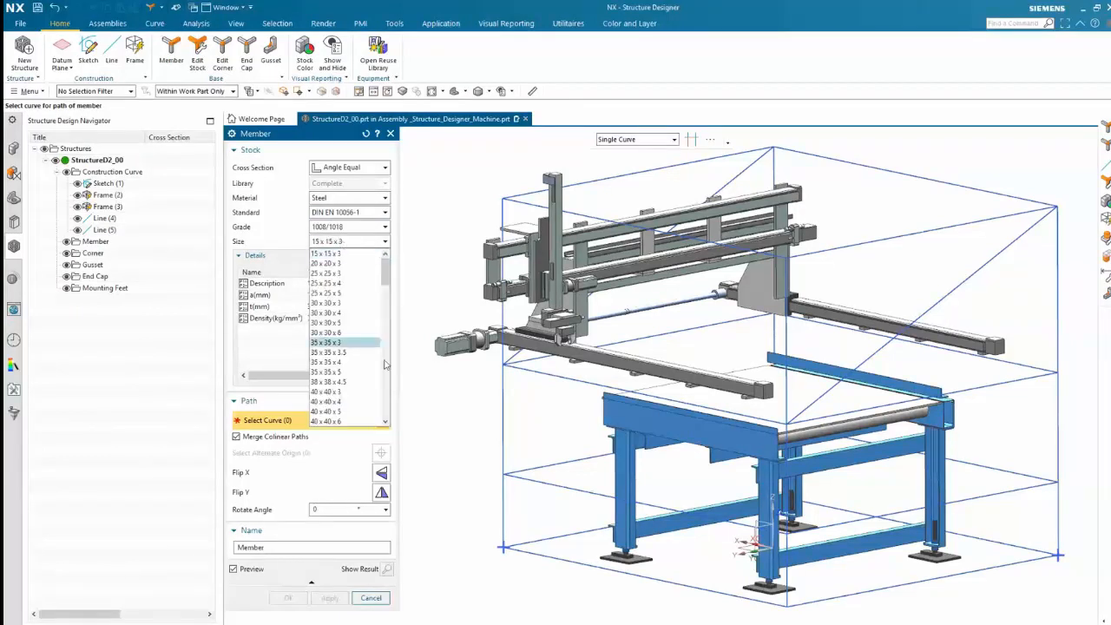
left_click(393, 176)
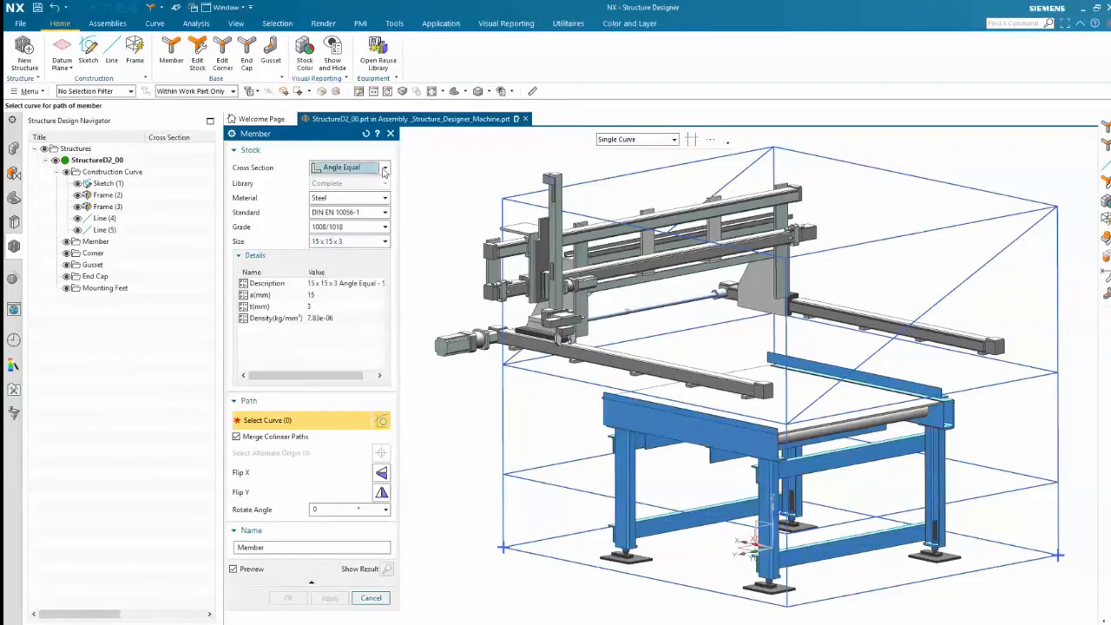
- Create Square Tube members of size 60 x 4 along all curves of Frame (2)
left_click(384, 167)
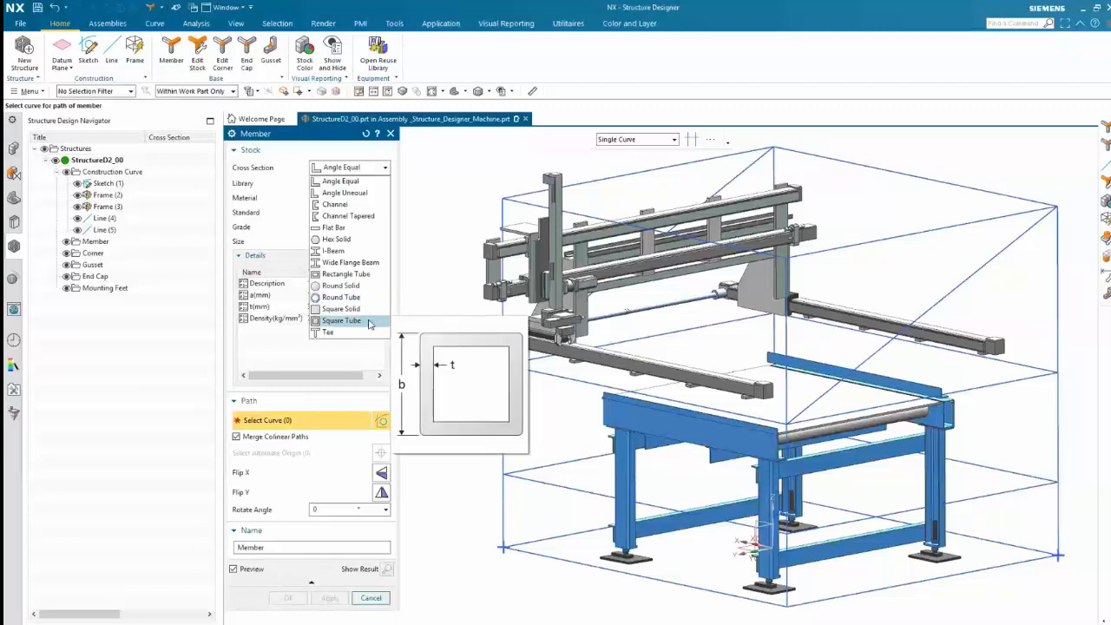
left_click(341, 320)
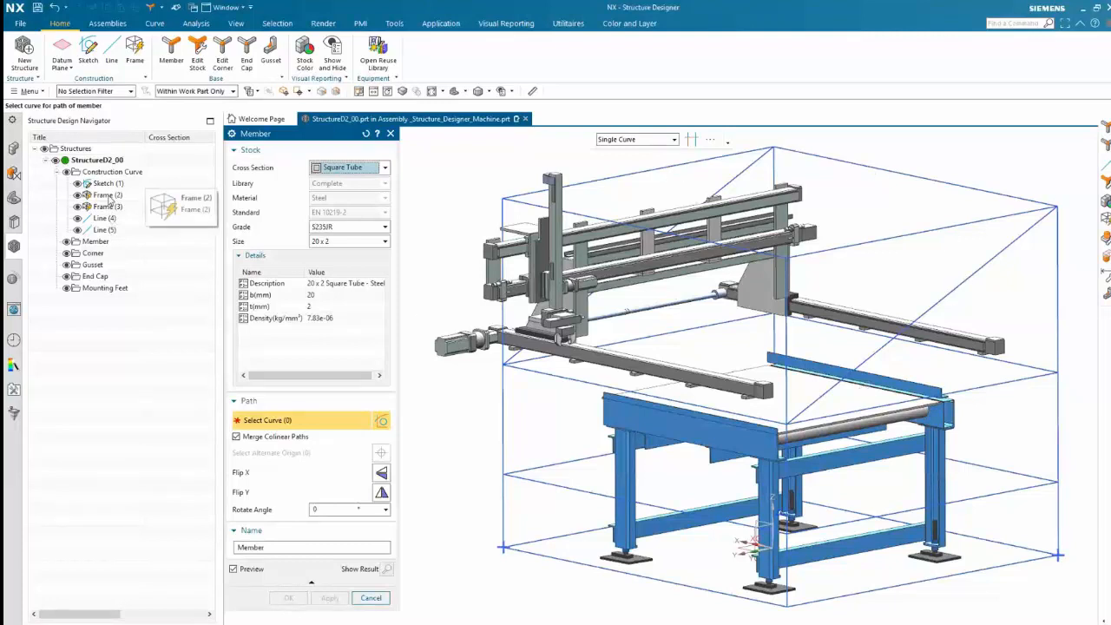
left_click(106, 195)
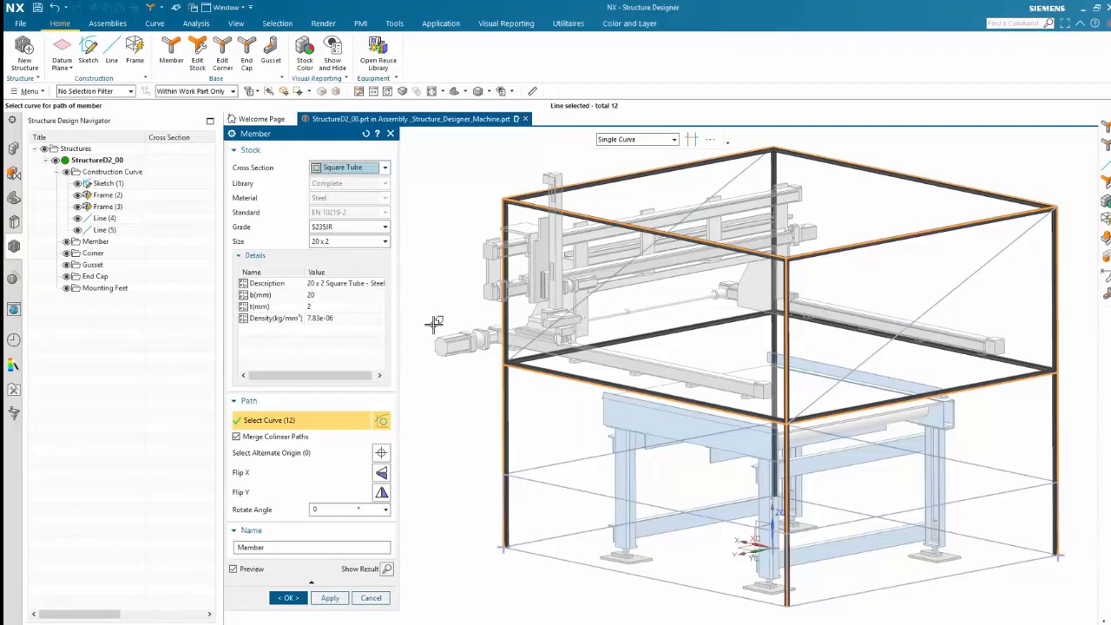
left_click(384, 241)
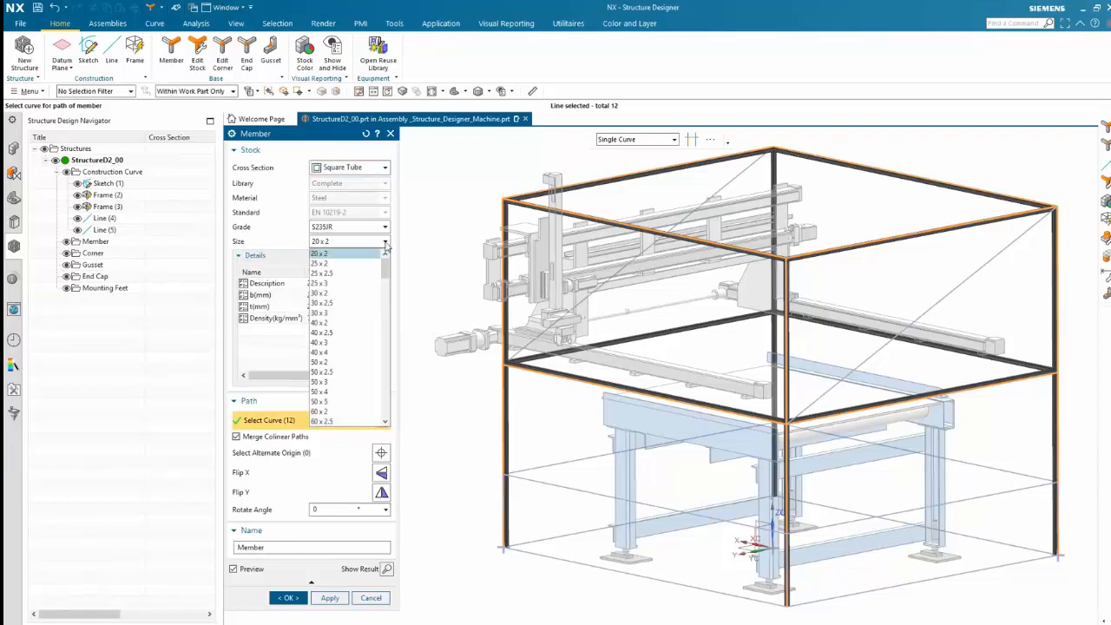
left_click_drag(387, 264, 387, 291)
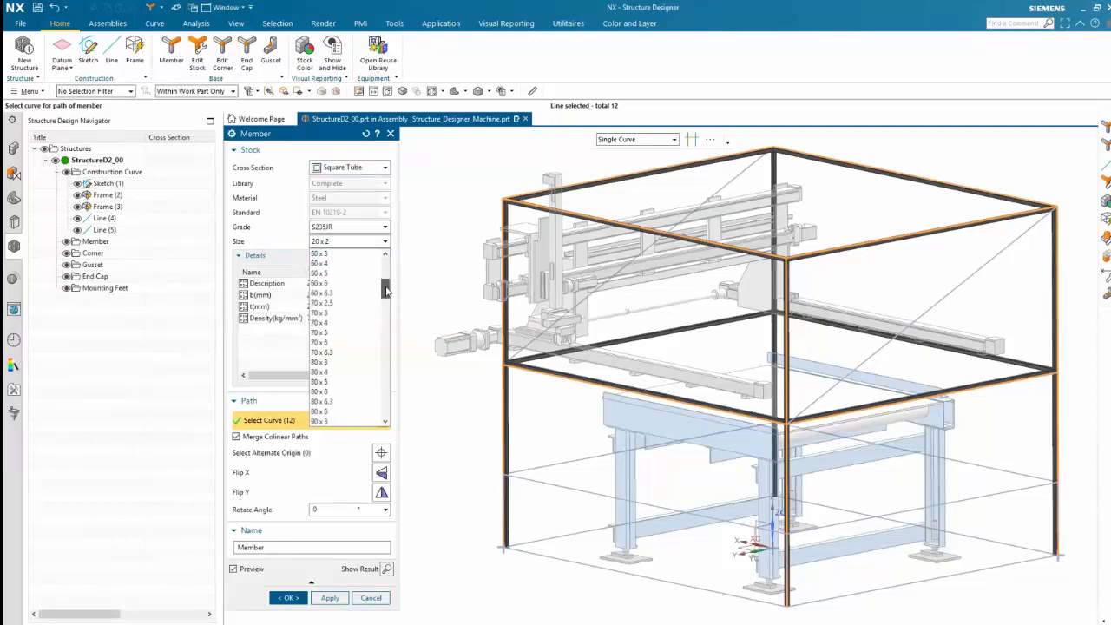
left_click(327, 263)
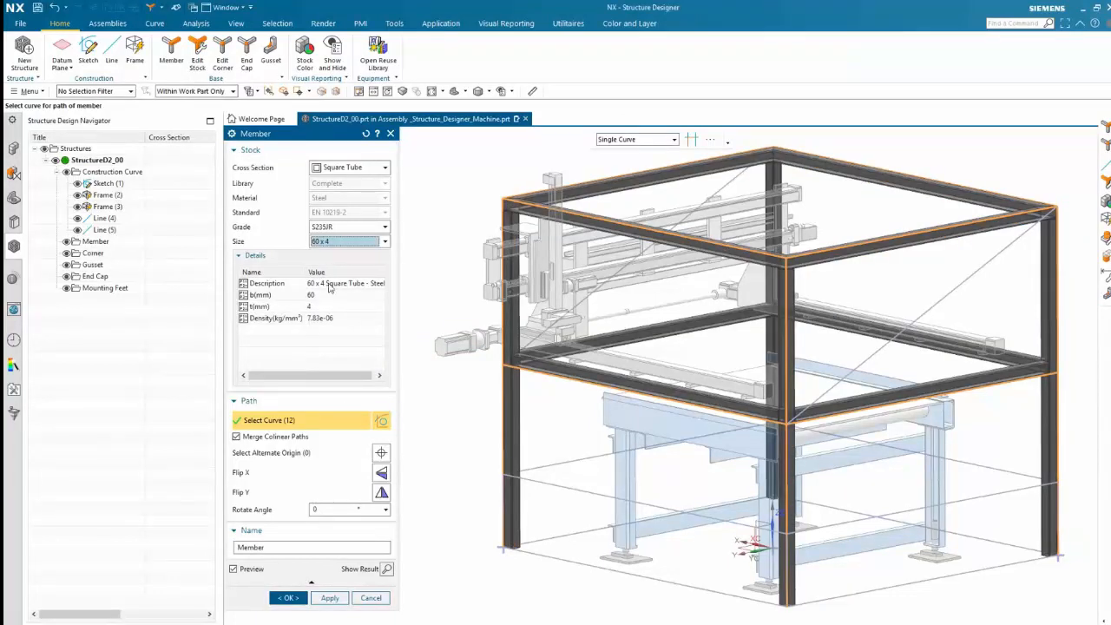
left_click(329, 598)
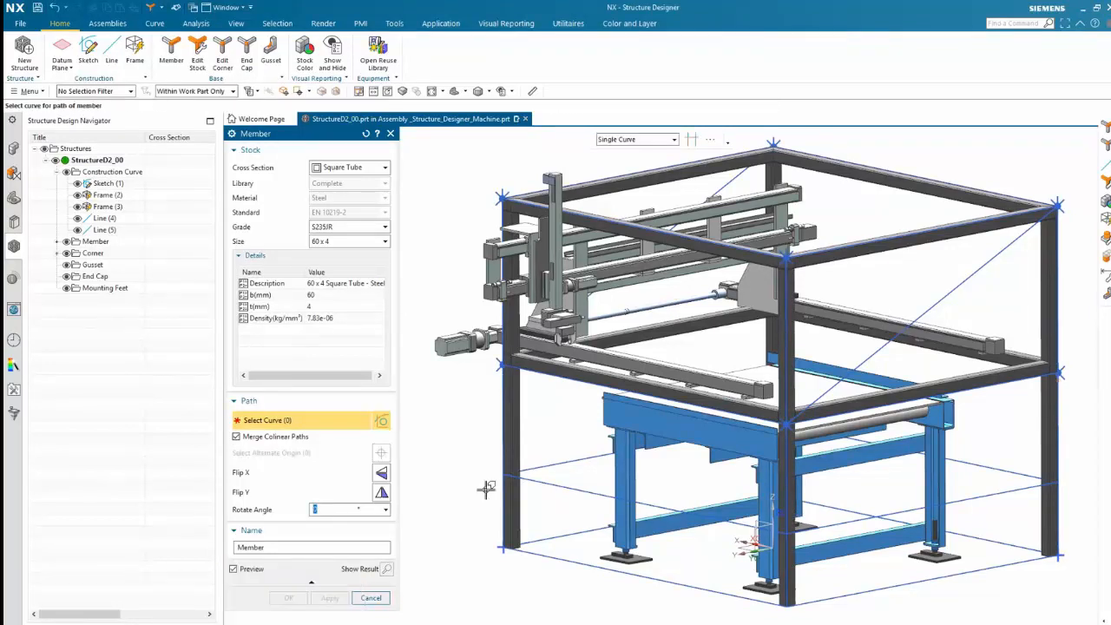
- Examine how the square tube members meet and sit relative to the construction curves at the frame's middle and top corners
scroll(537, 531, "up", 4)
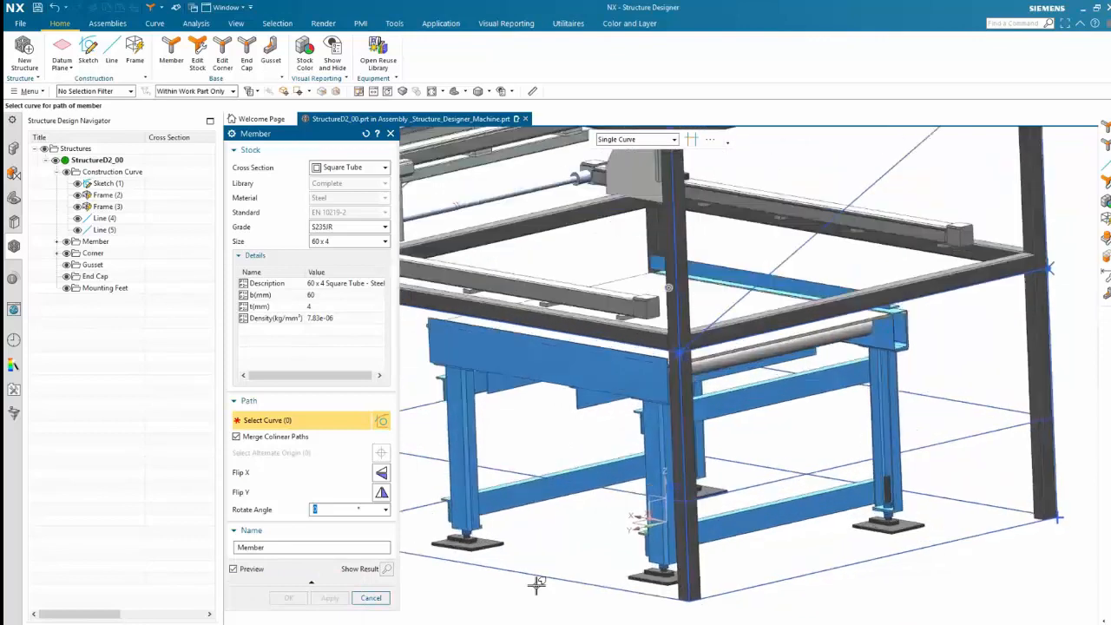
scroll(536, 583, "up", 5)
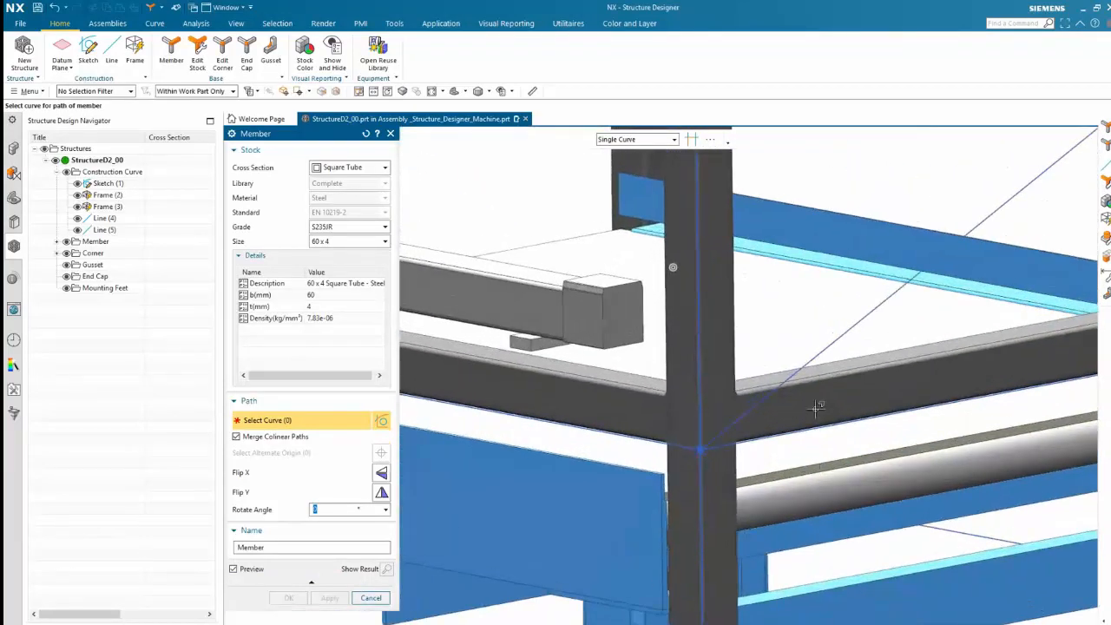
scroll(783, 455, "up", 1)
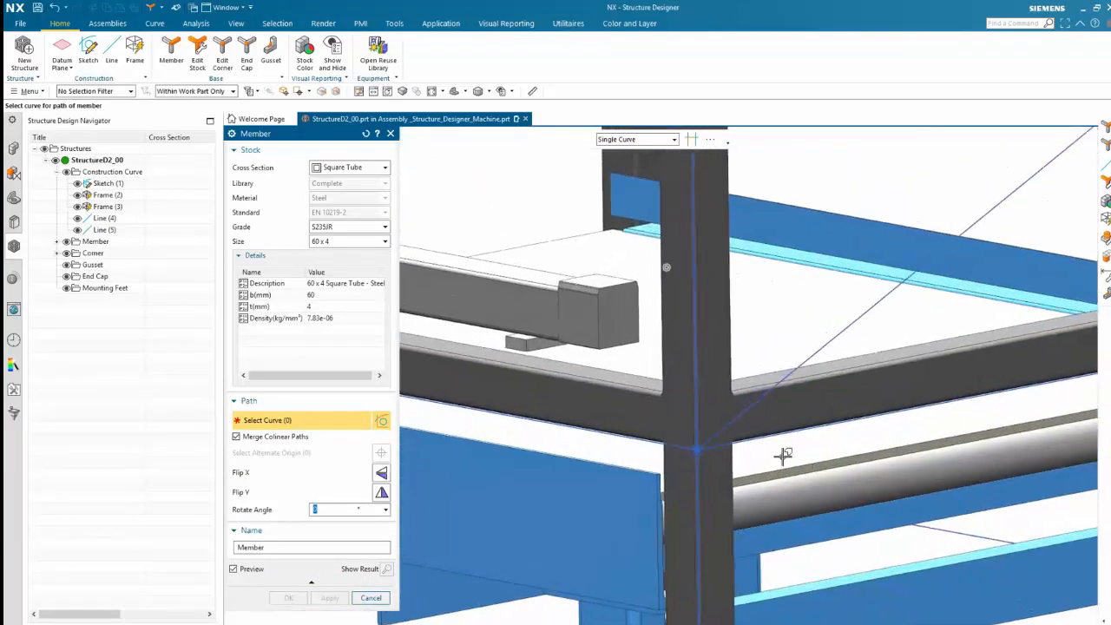
scroll(782, 454, "up", 1)
middle_click_drag(783, 453, 879, 251)
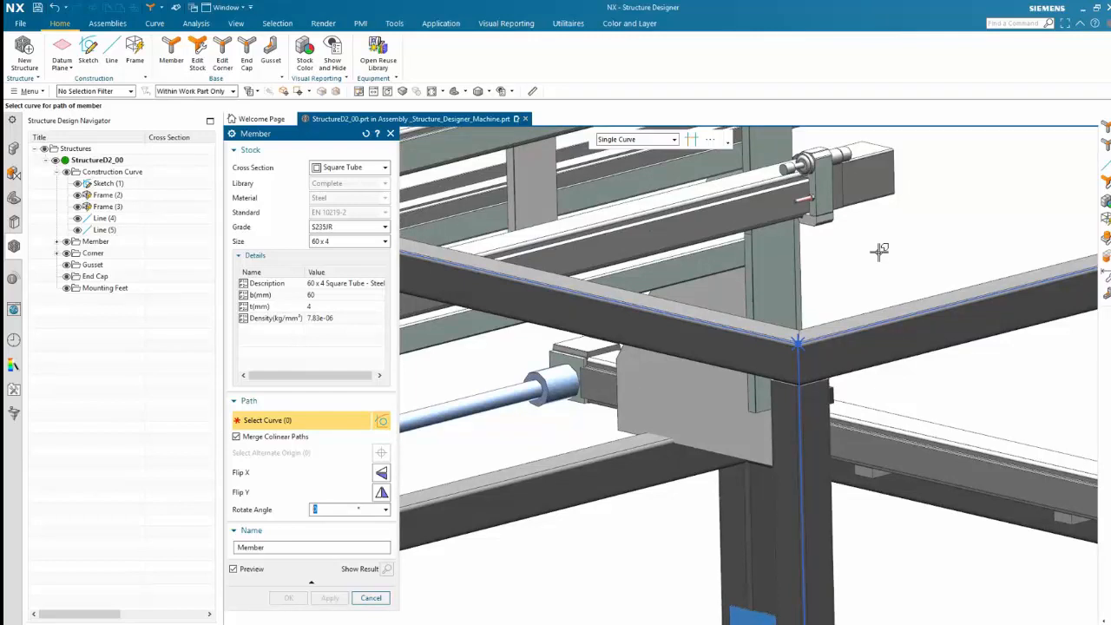
scroll(879, 251, "down", 8)
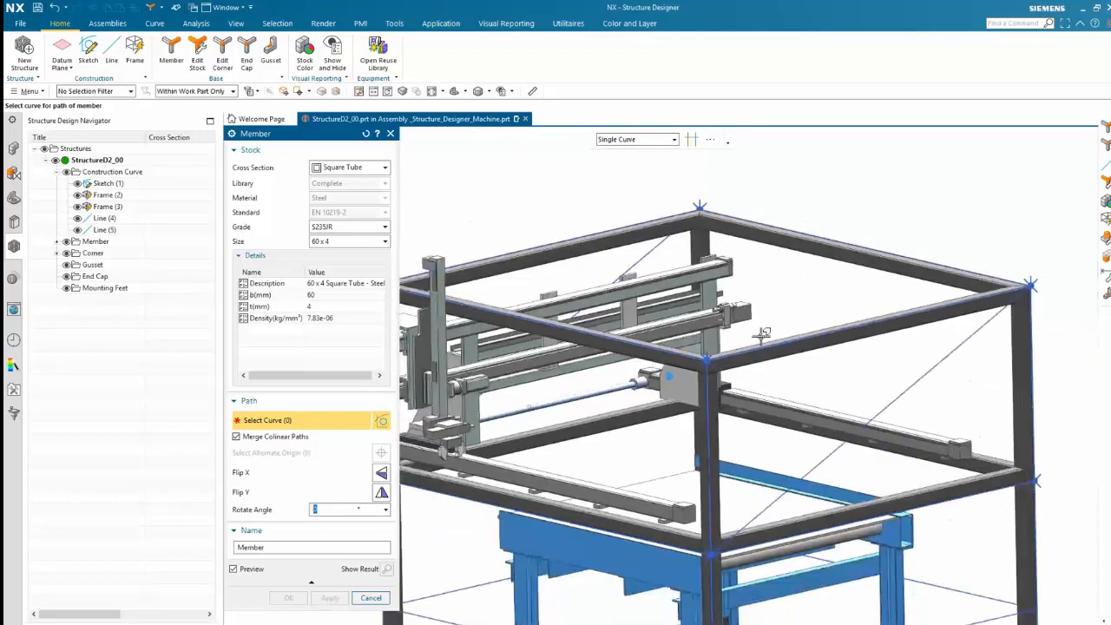
middle_click_drag(808, 287, 680, 371)
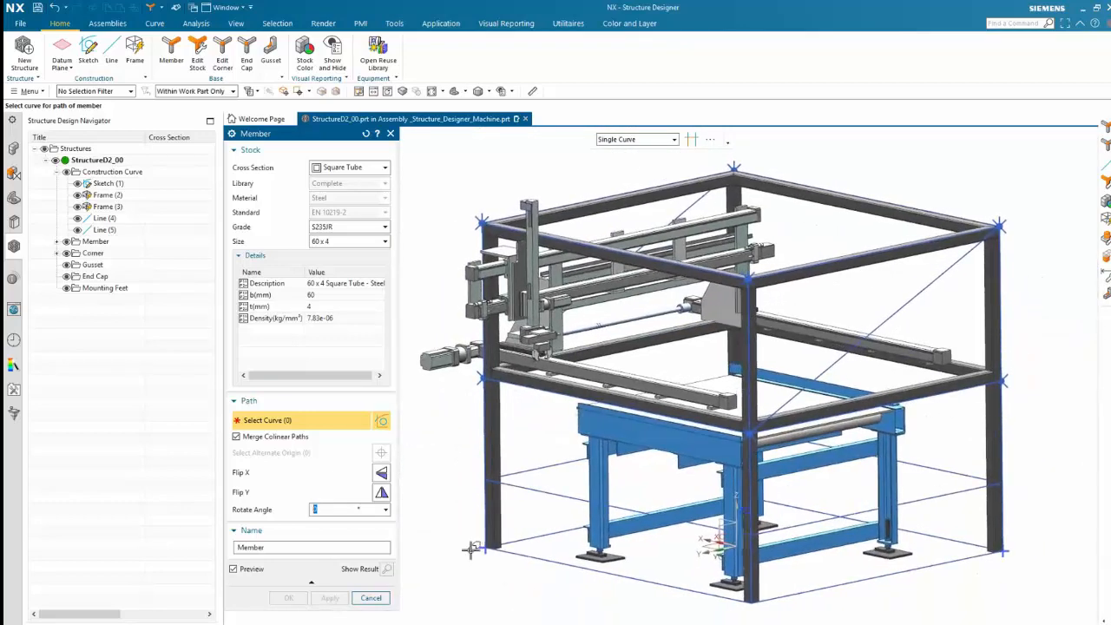
- Set the cross section to Angle Equal and select the lower frame's upper edge beneath the long linear rail as the member path
left_click(371, 169)
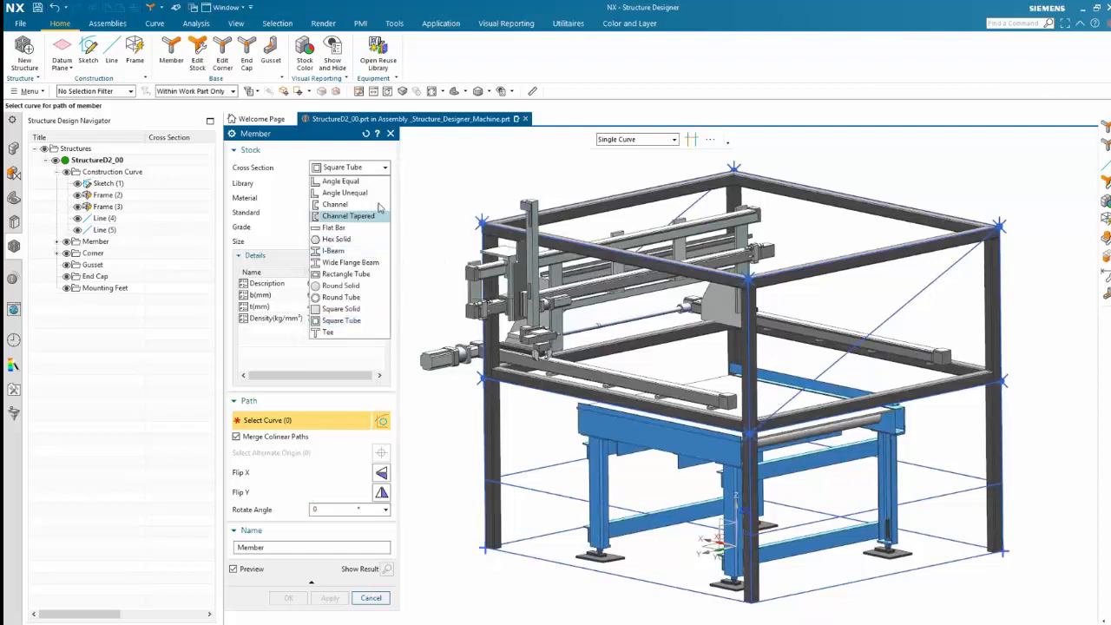
left_click(361, 182)
scroll(443, 543, "up", 3)
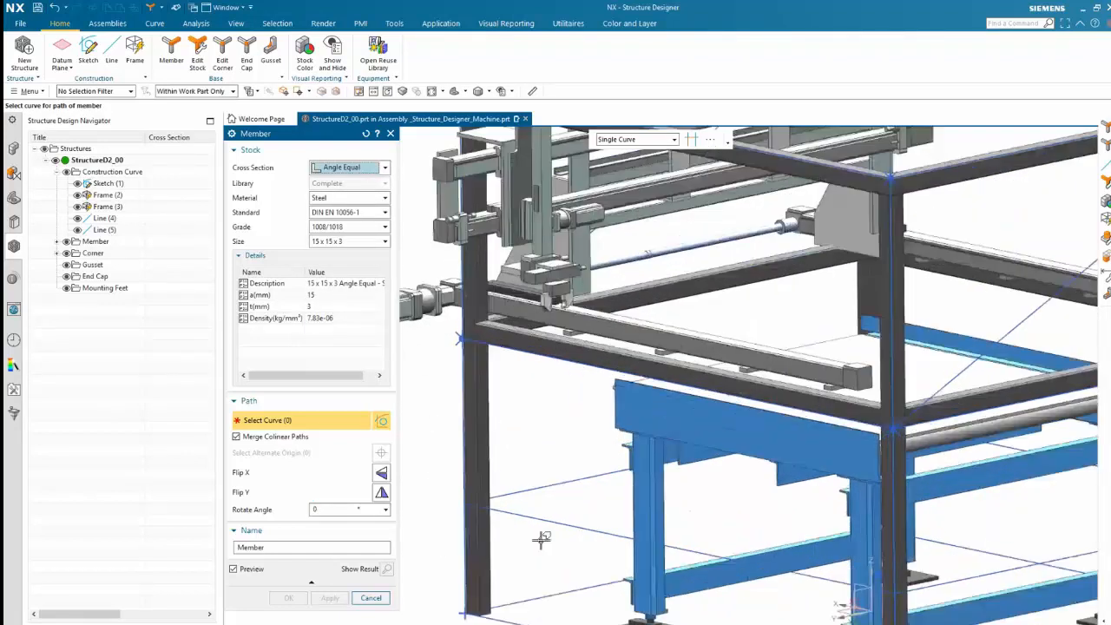
left_click(538, 518)
scroll(426, 541, "up", 5)
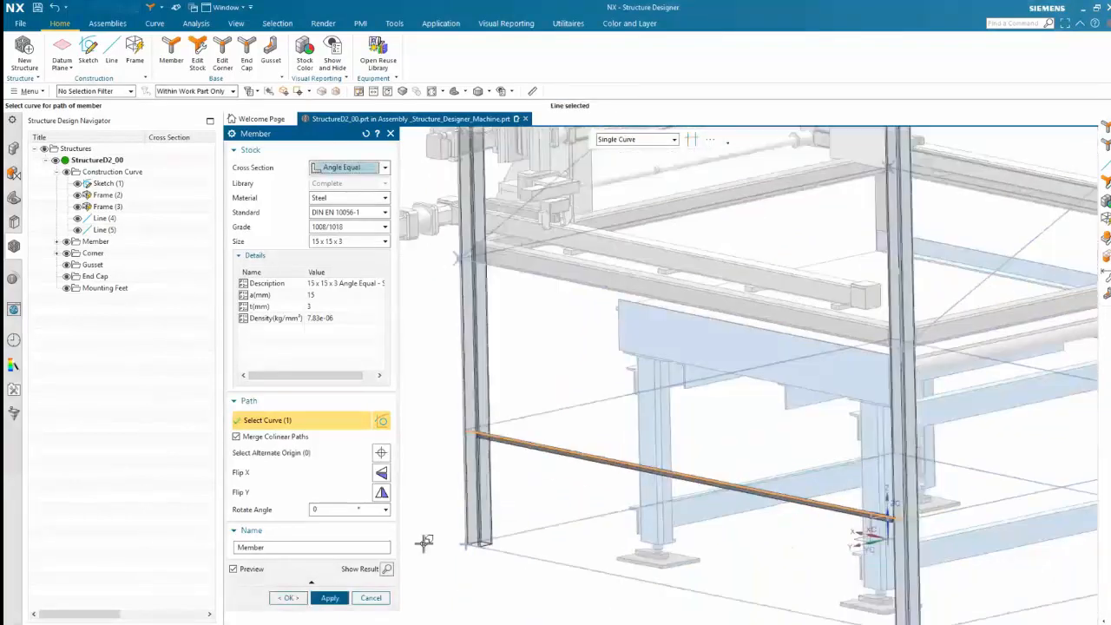
scroll(423, 543, "up", 6)
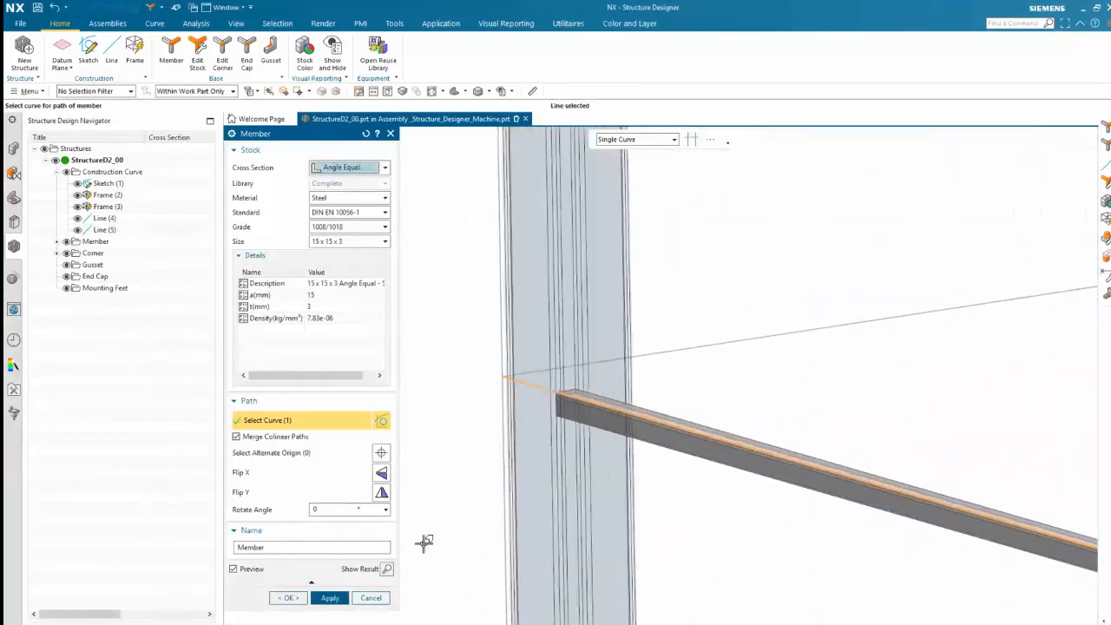
scroll(423, 542, "up", 2)
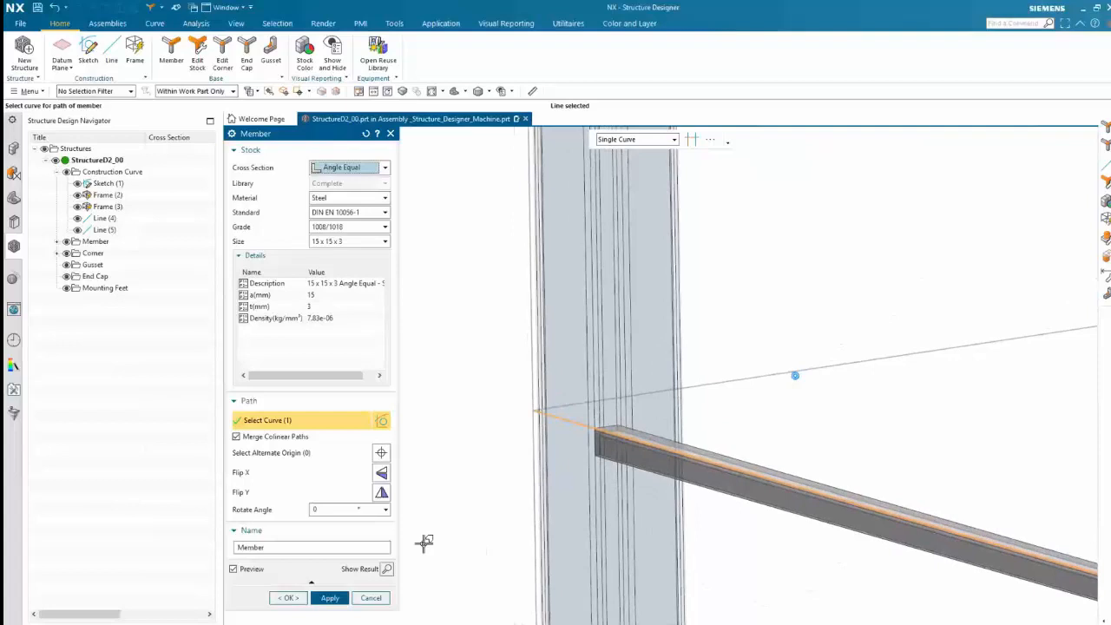
- Set the size of the Angle Equal member to 40 x 40 x 6 and check its orientation against the posts
left_click(384, 241)
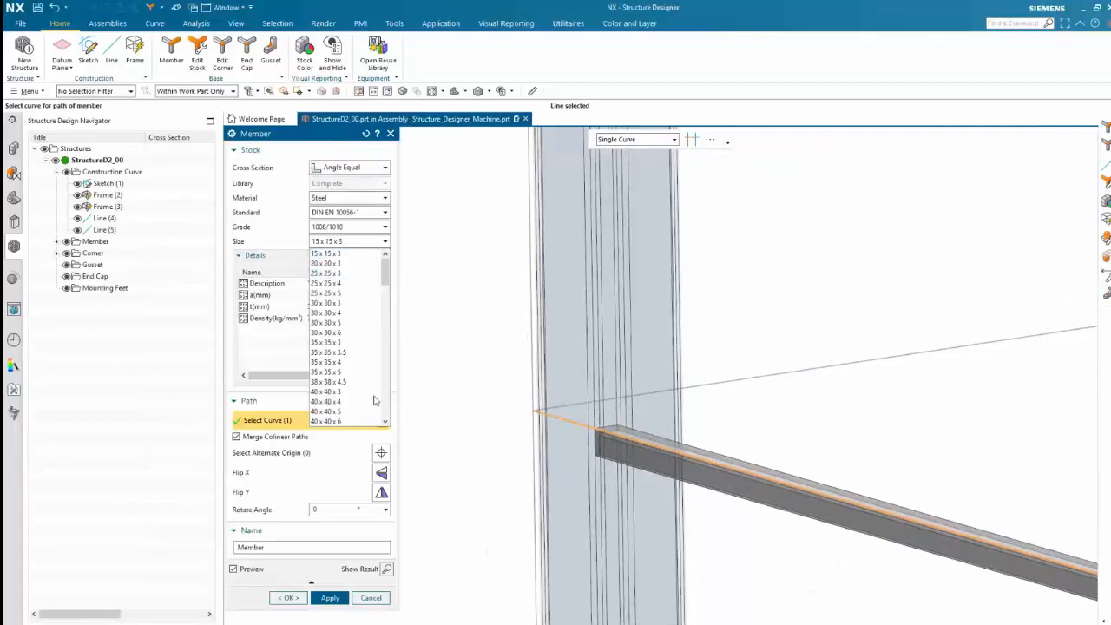
left_click(360, 420)
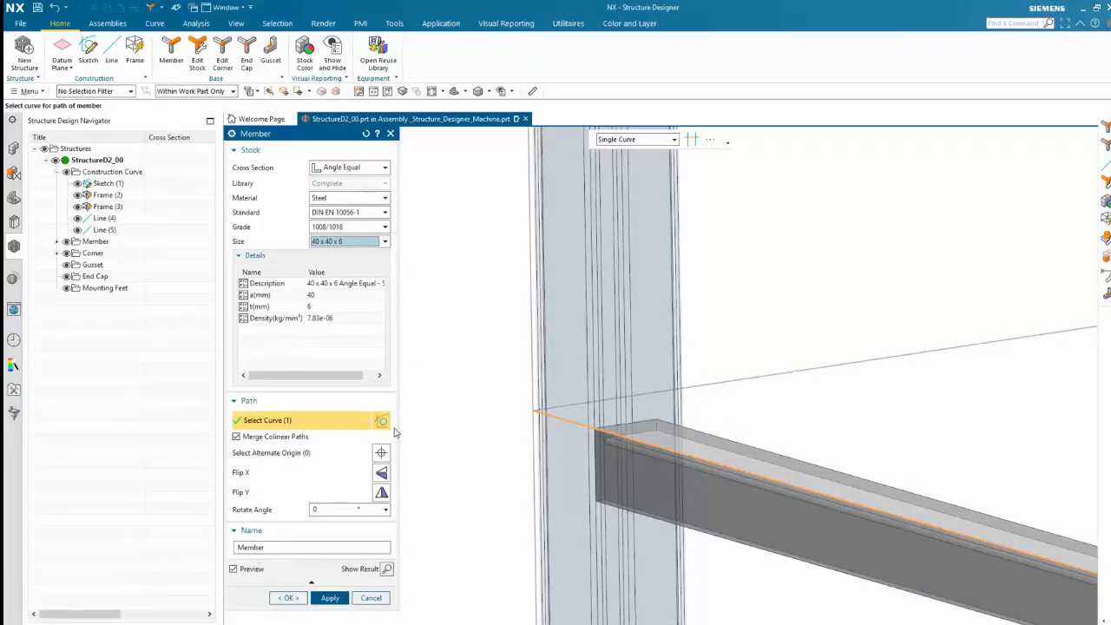
middle_click_drag(631, 478, 515, 484)
mouse_move(666, 361)
middle_mouse_down()
mouse_move(538, 280)
mouse_move(458, 295)
middle_mouse_up()
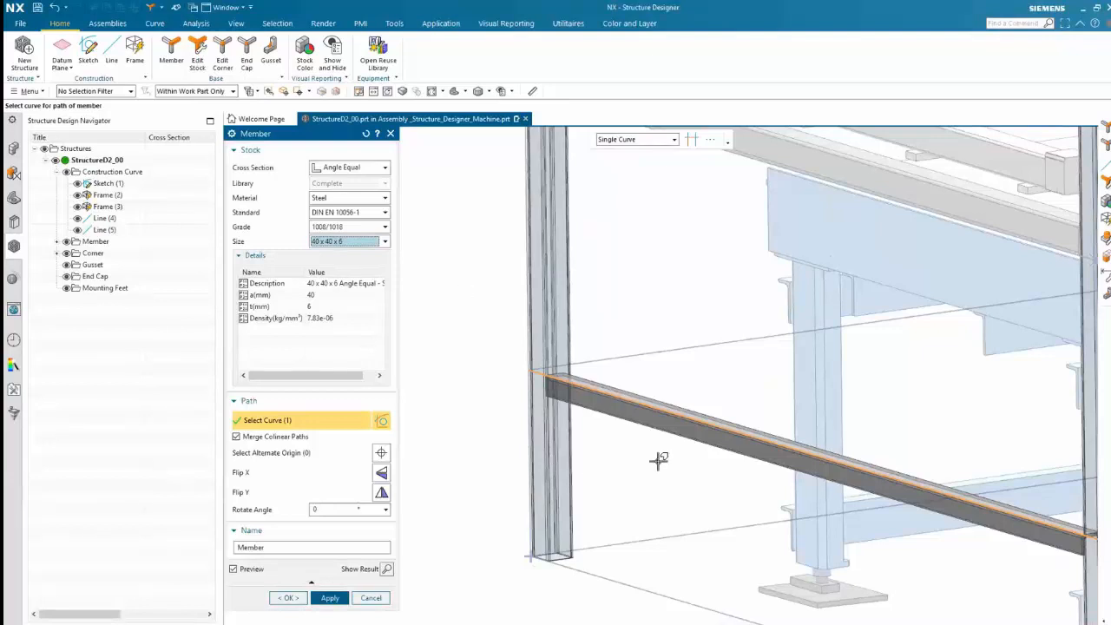
- Flip the Angle Equal member about its X axis and check how its legs sit against the posts
scroll(656, 449, "up", 2)
scroll(656, 449, "up", 1)
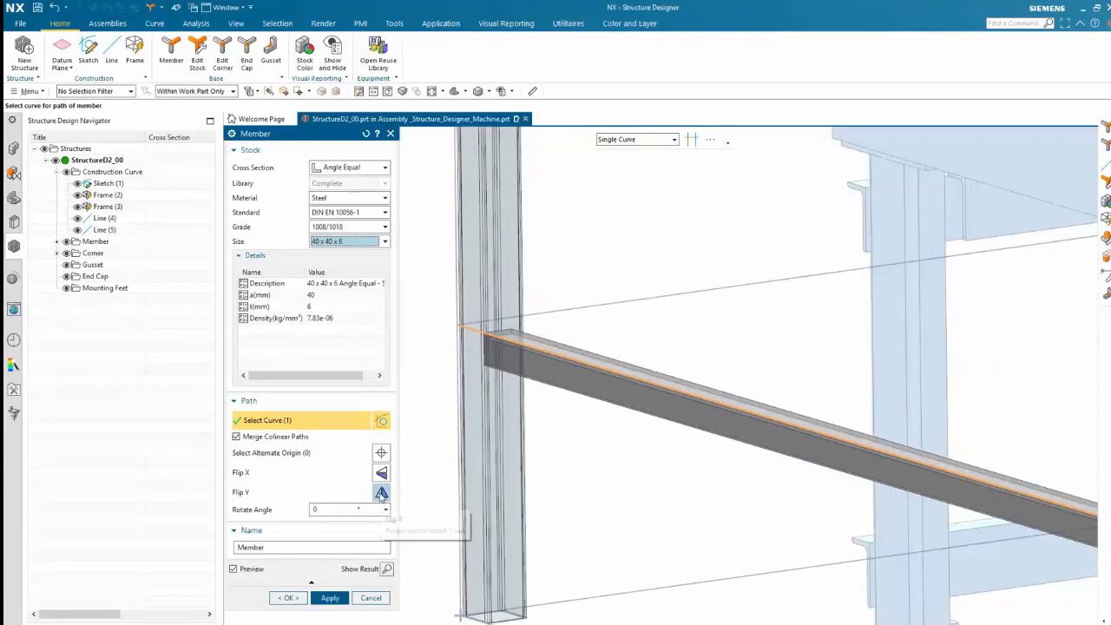
left_click(381, 492)
left_click(380, 492)
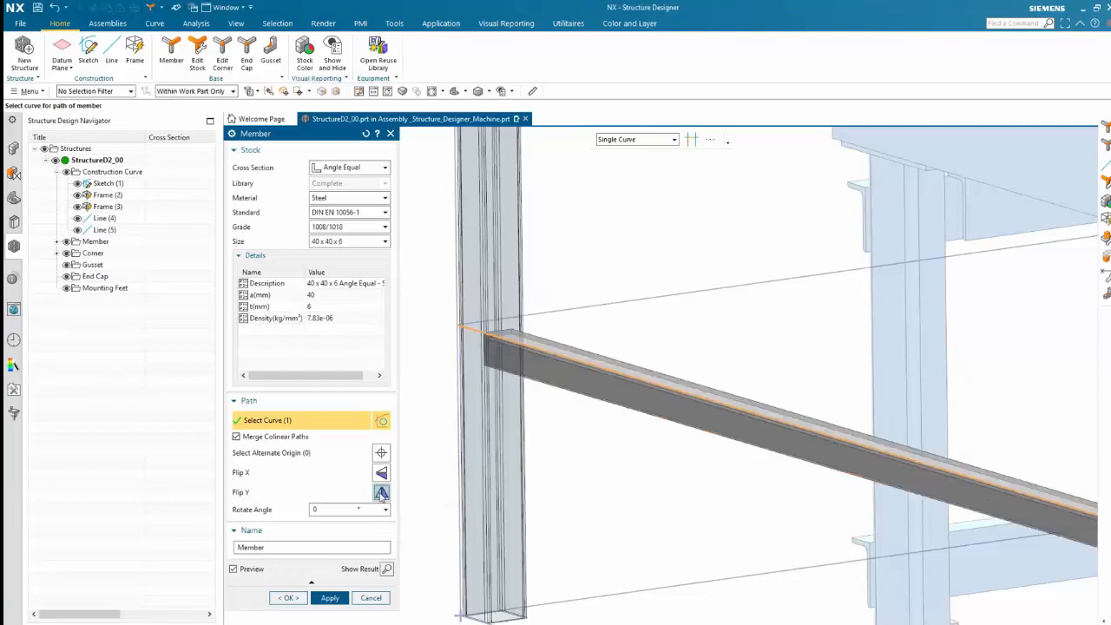
left_click(381, 474)
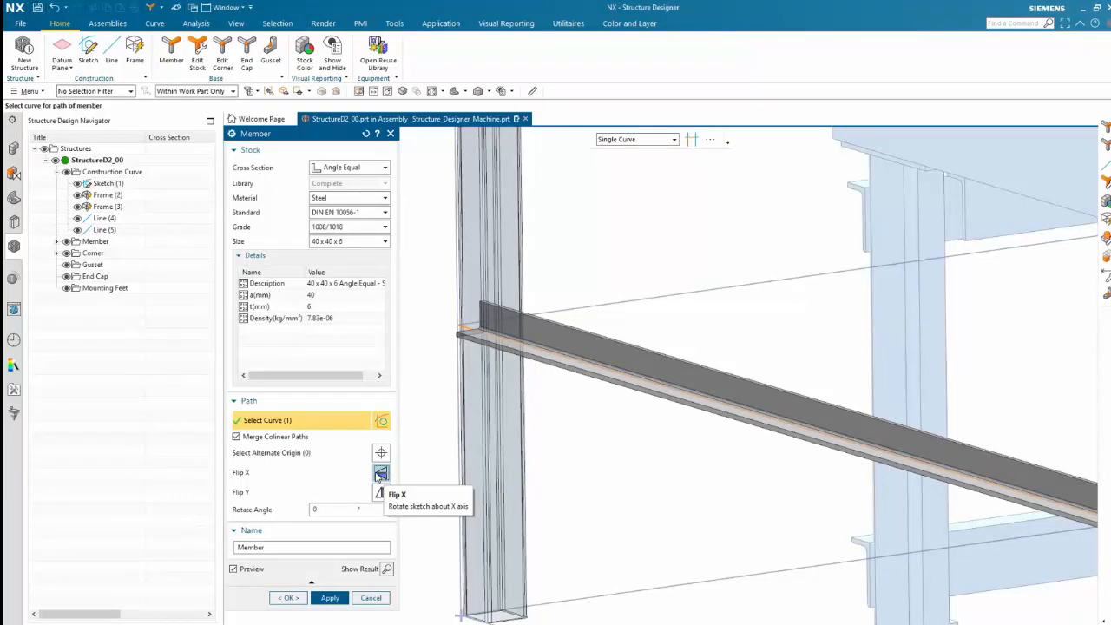
scroll(604, 431, "down", 8)
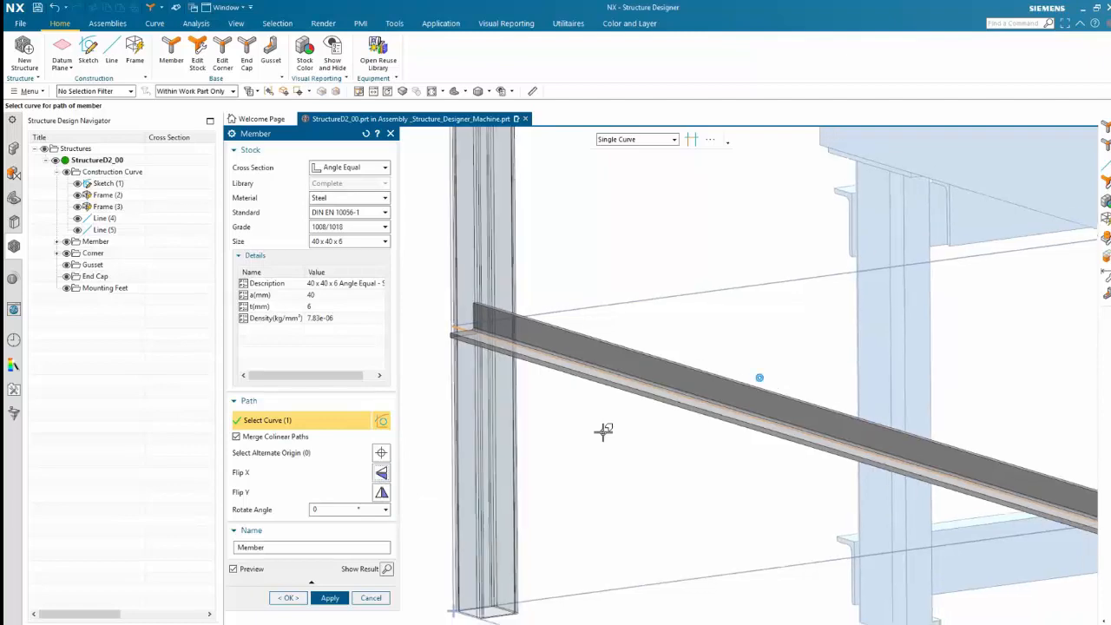
scroll(562, 462, "up", 6)
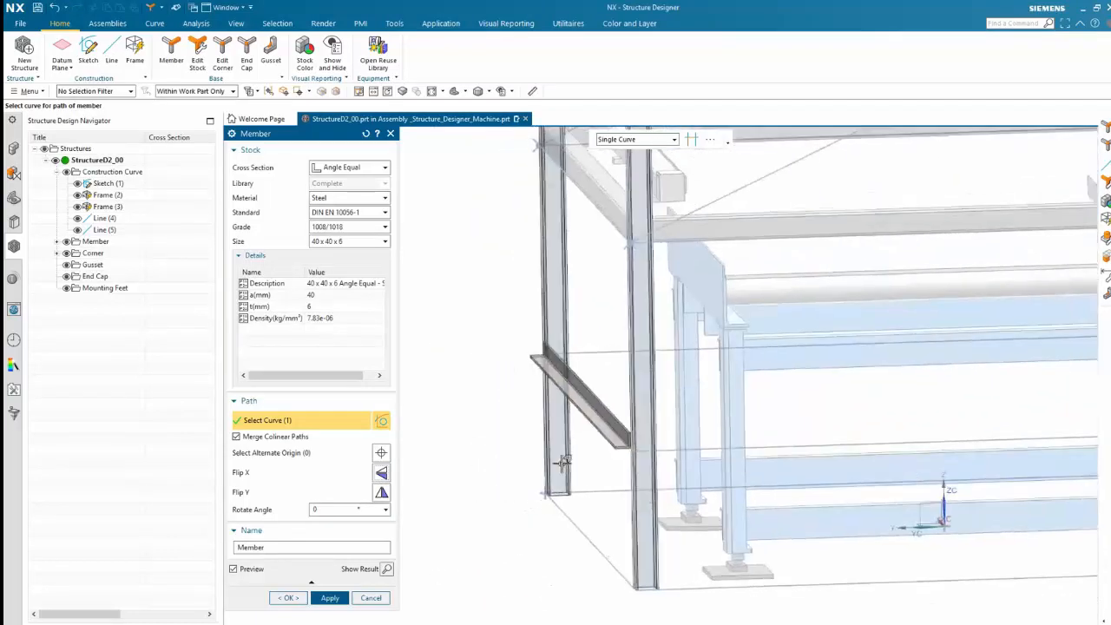
scroll(477, 445, "down", 1)
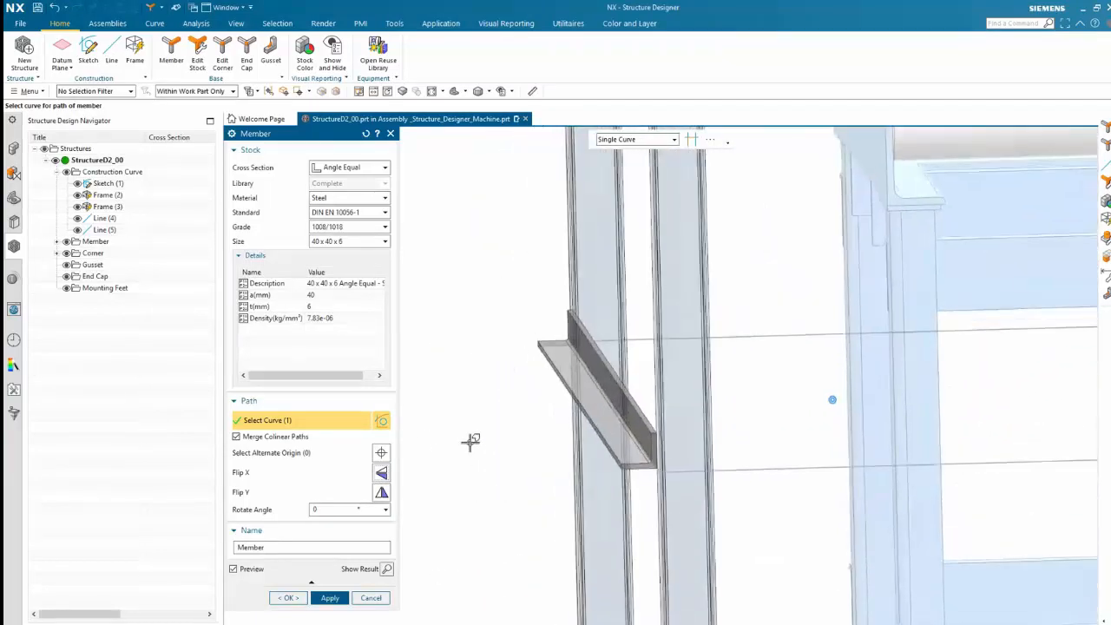
- Set an alternate origin at the free end of the angle section's horizontal leg so the profile sits inward of the path line
left_click(300, 453)
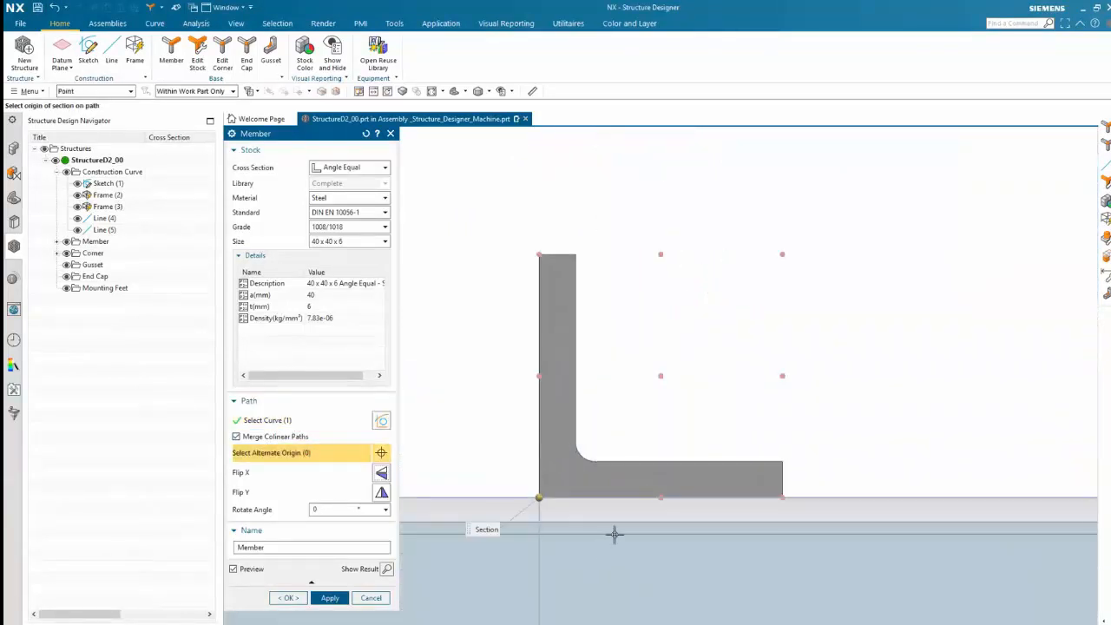
scroll(697, 495, "down", 4)
scroll(663, 334, "down", 1)
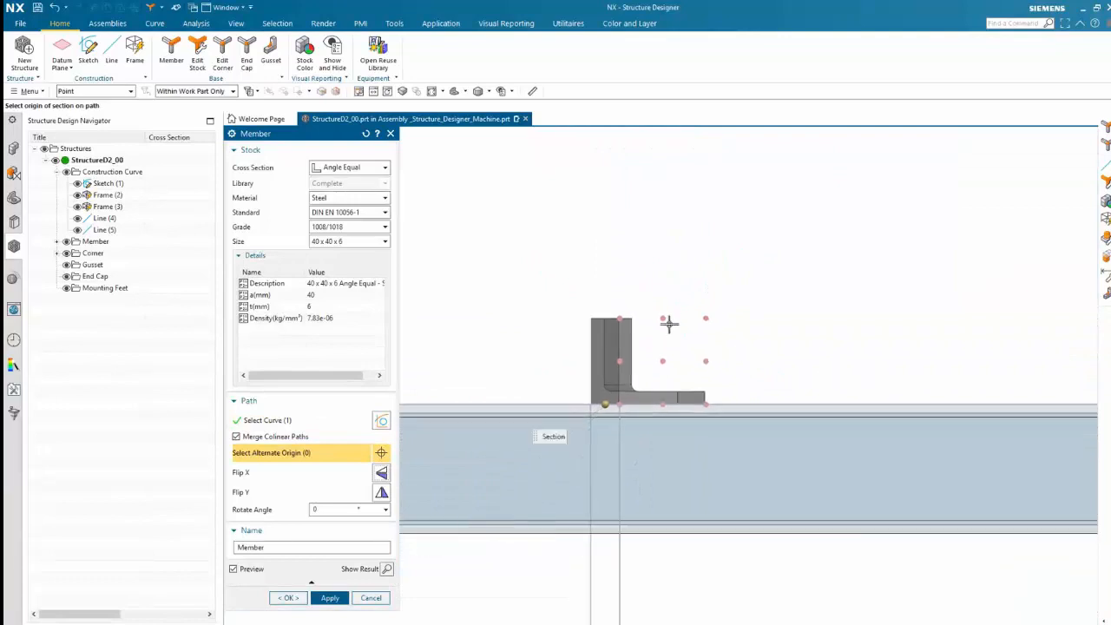
left_click(619, 318)
middle_click_drag(518, 283, 465, 513)
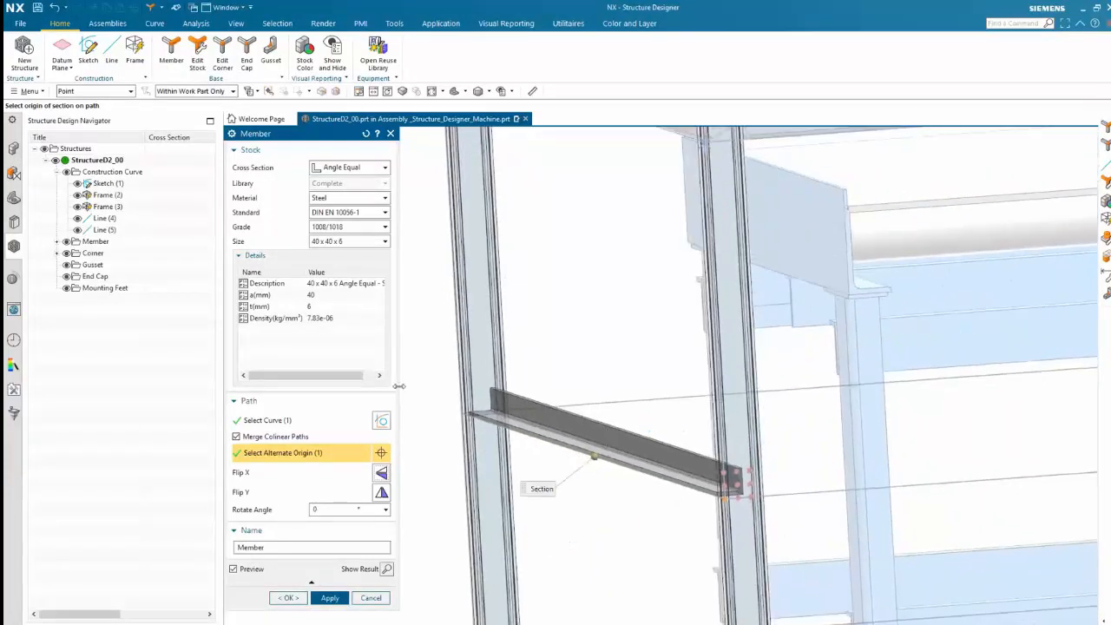
- Add the other three lines of Frame (3)'s upper rectangle to the path and create the 40 x 40 x 6 angle members
left_click(278, 420)
left_click(605, 402)
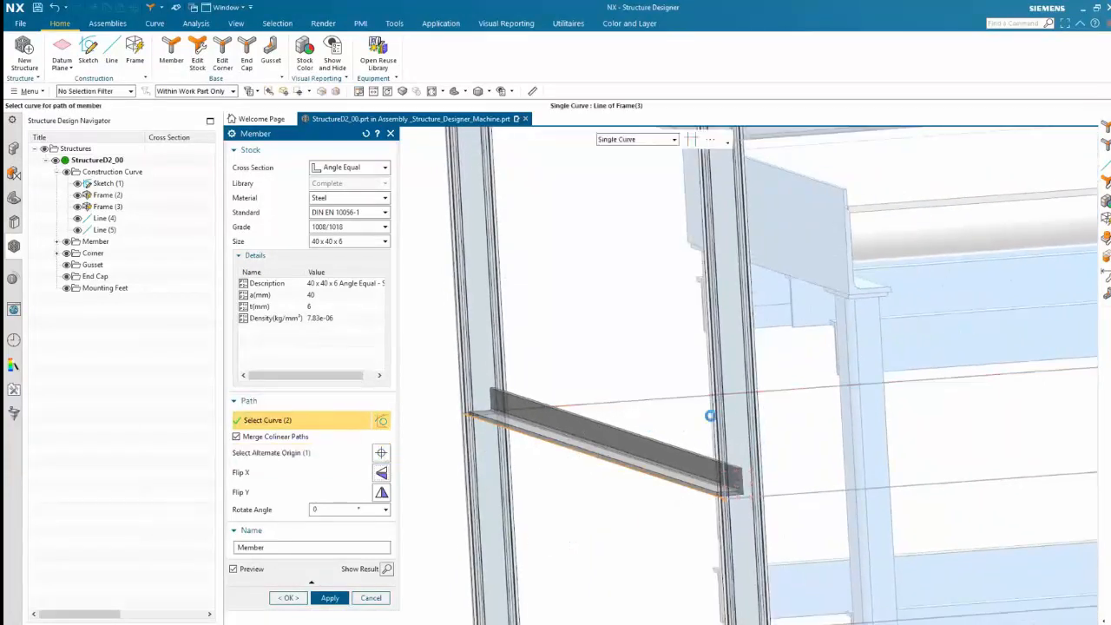
scroll(921, 516, "down", 5)
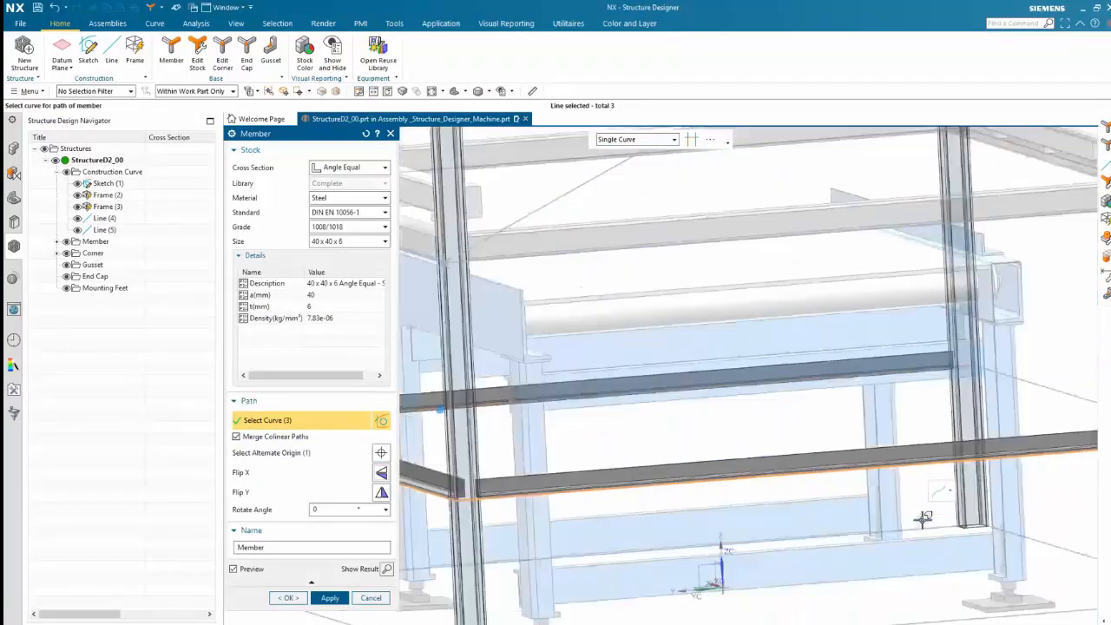
left_click(856, 438)
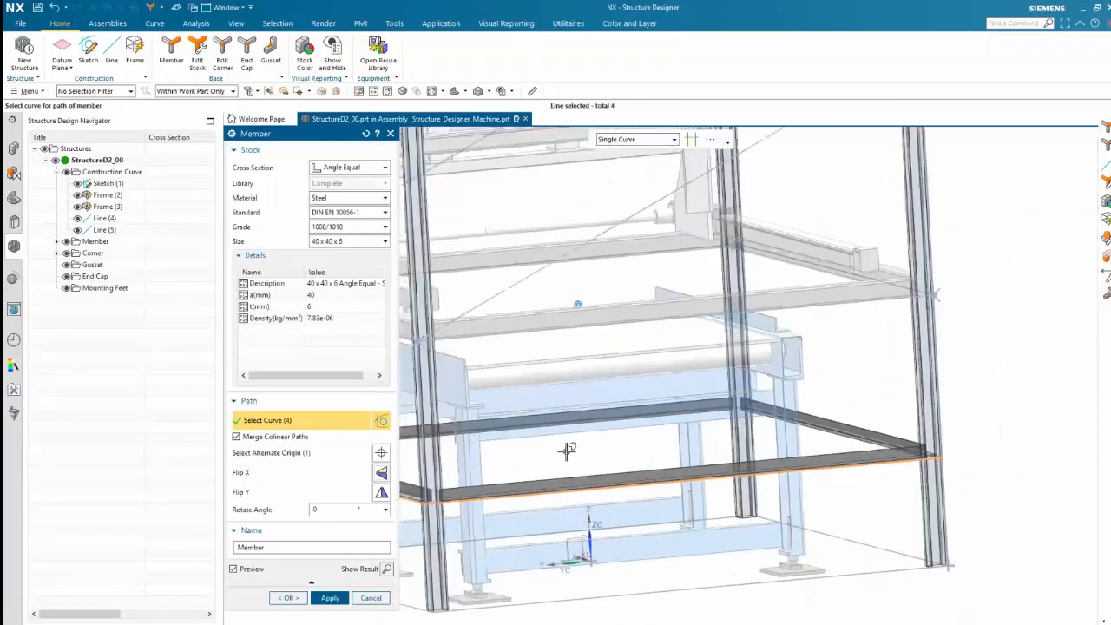
scroll(619, 501, "up", 6)
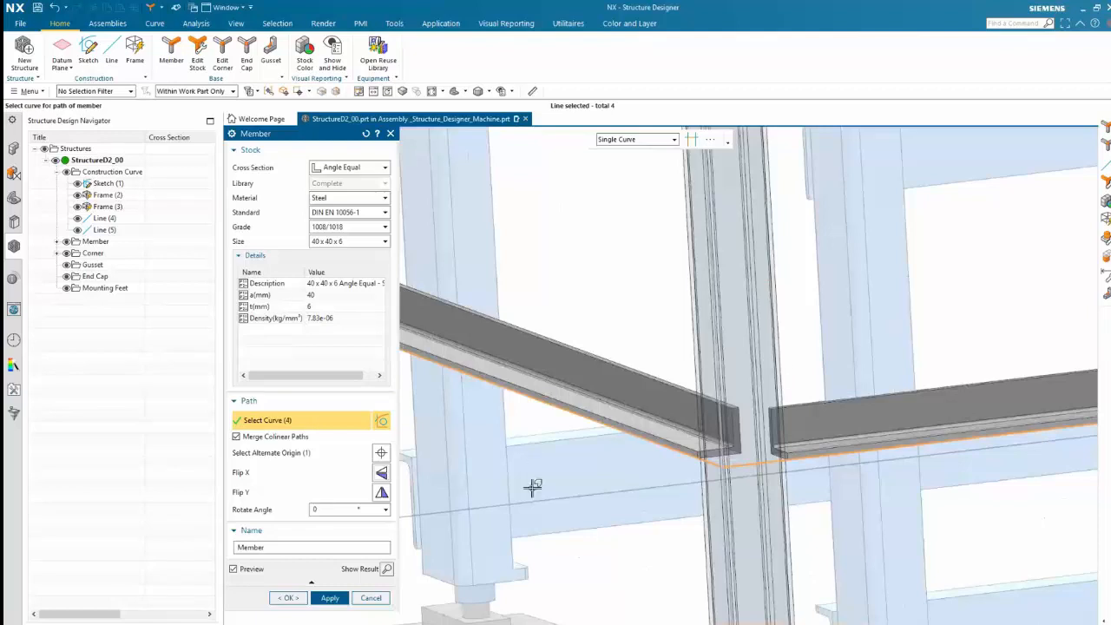
left_click(289, 598)
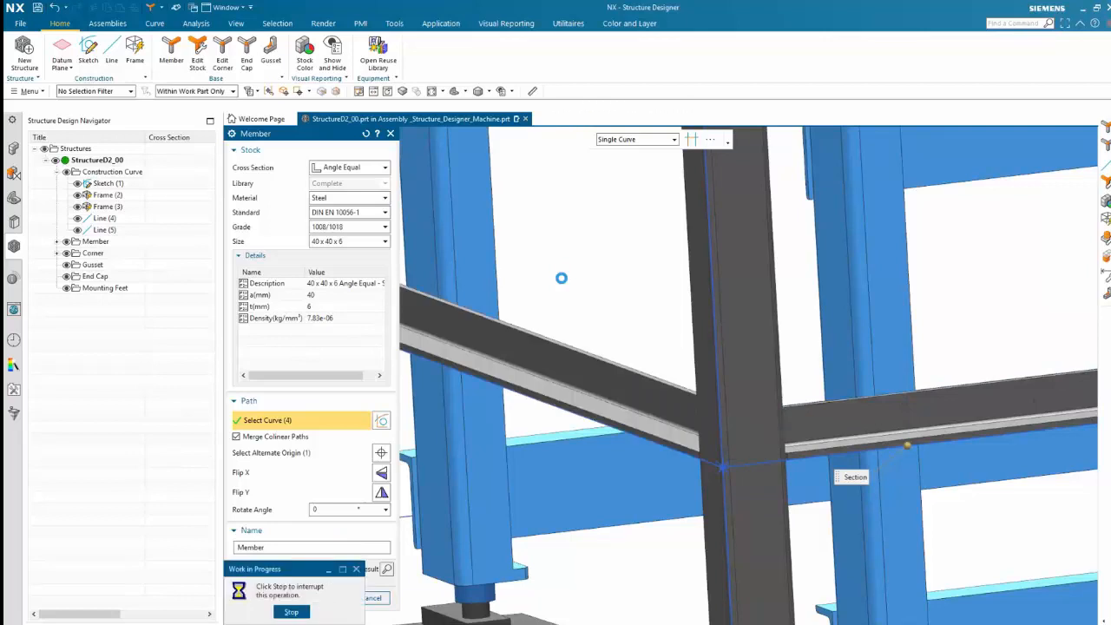
- Create Round Tube members of size 48.3 x 2 along the two diagonal lines of the upper frame
scroll(561, 278, "down", 2)
scroll(561, 278, "down", 8)
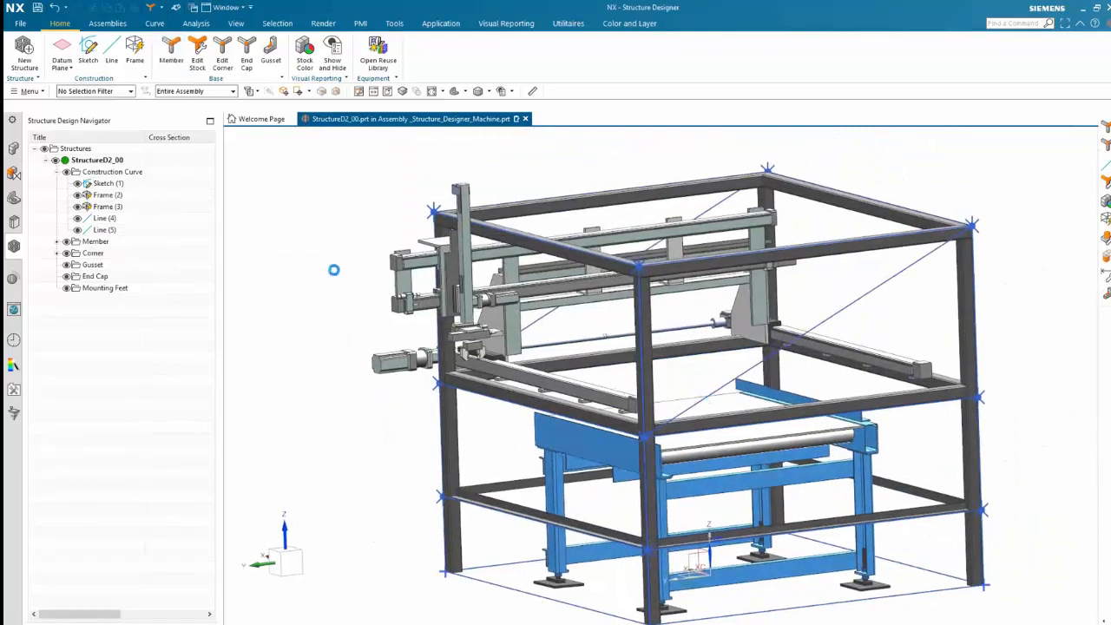
left_click(328, 168)
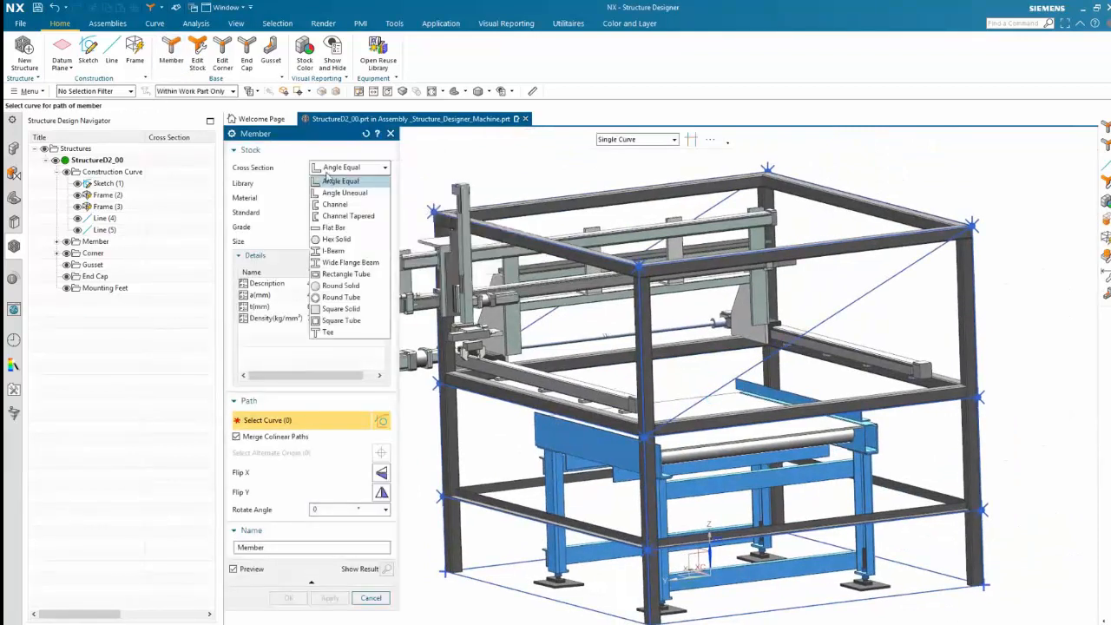
left_click(340, 297)
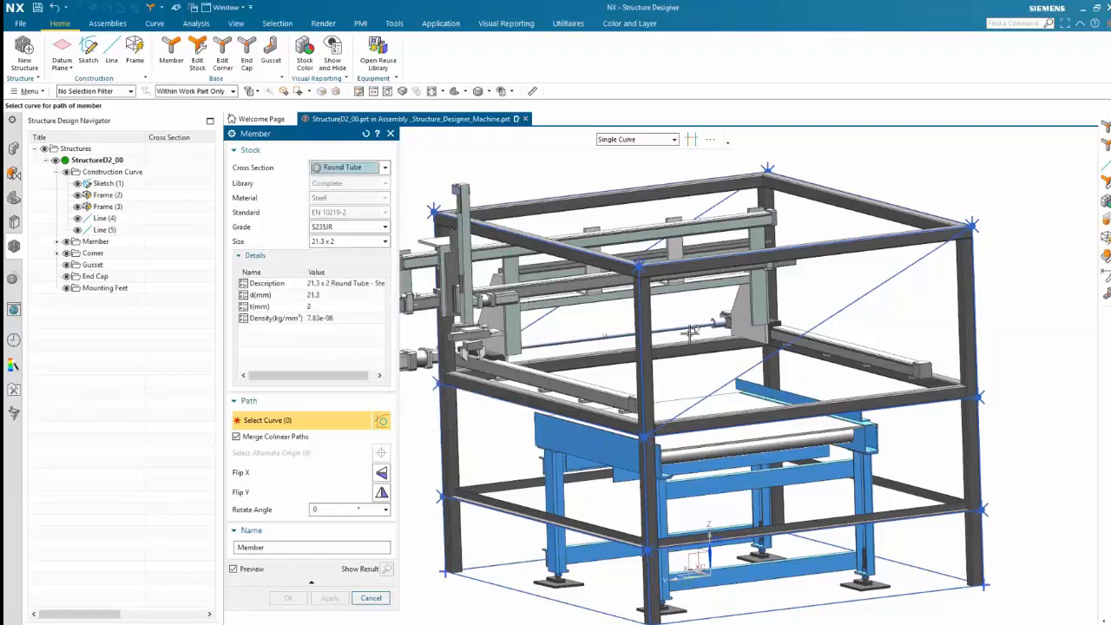
left_click(768, 356)
left_click(545, 314)
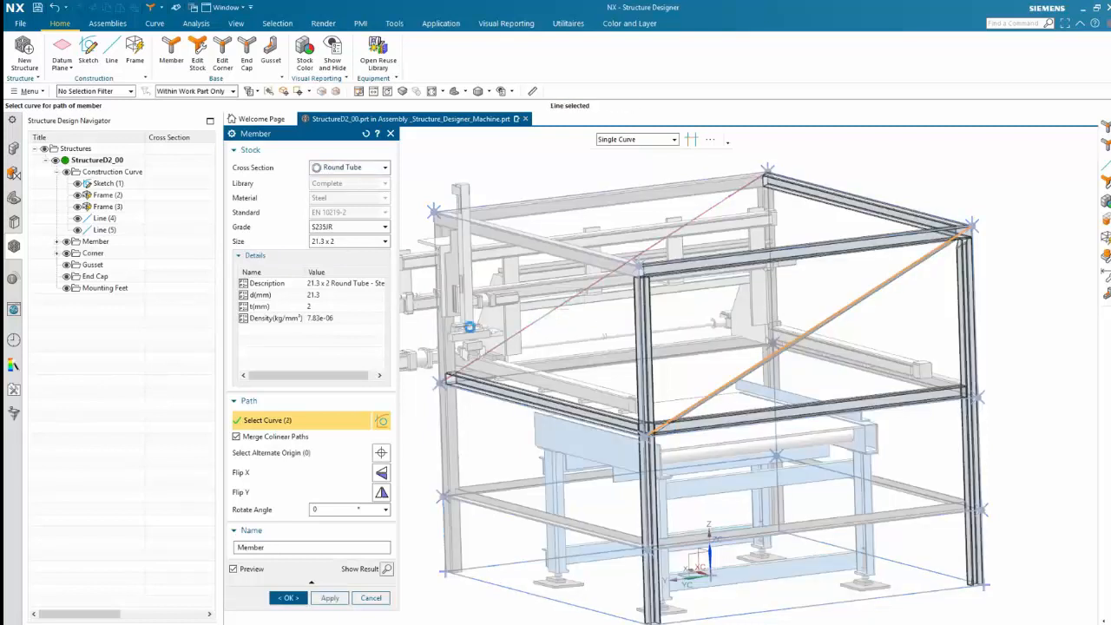
left_click(384, 242)
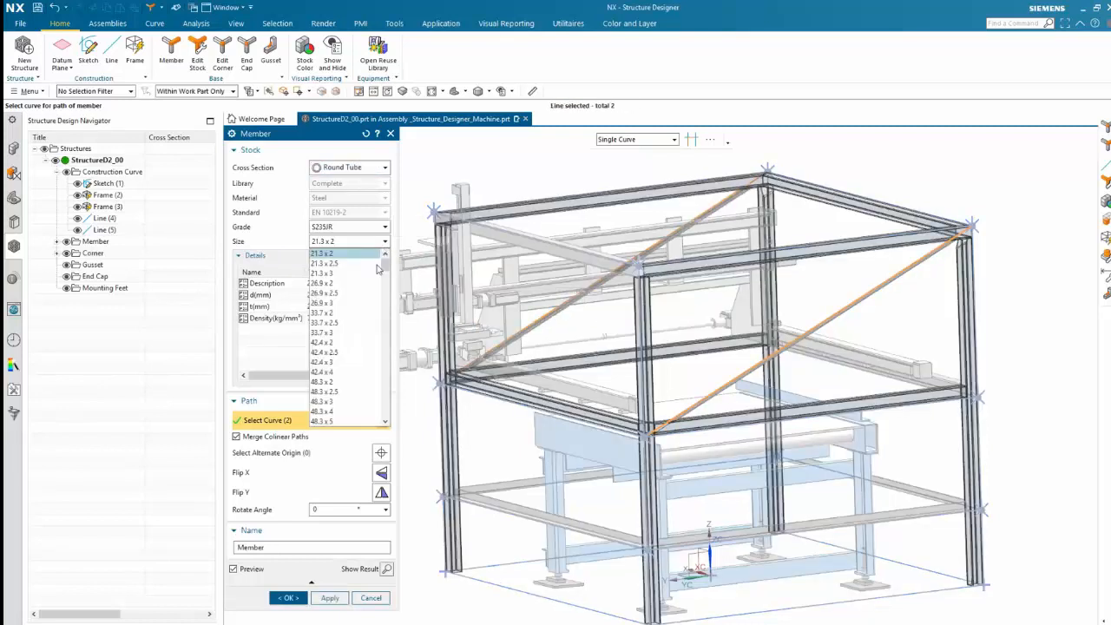
left_click(343, 382)
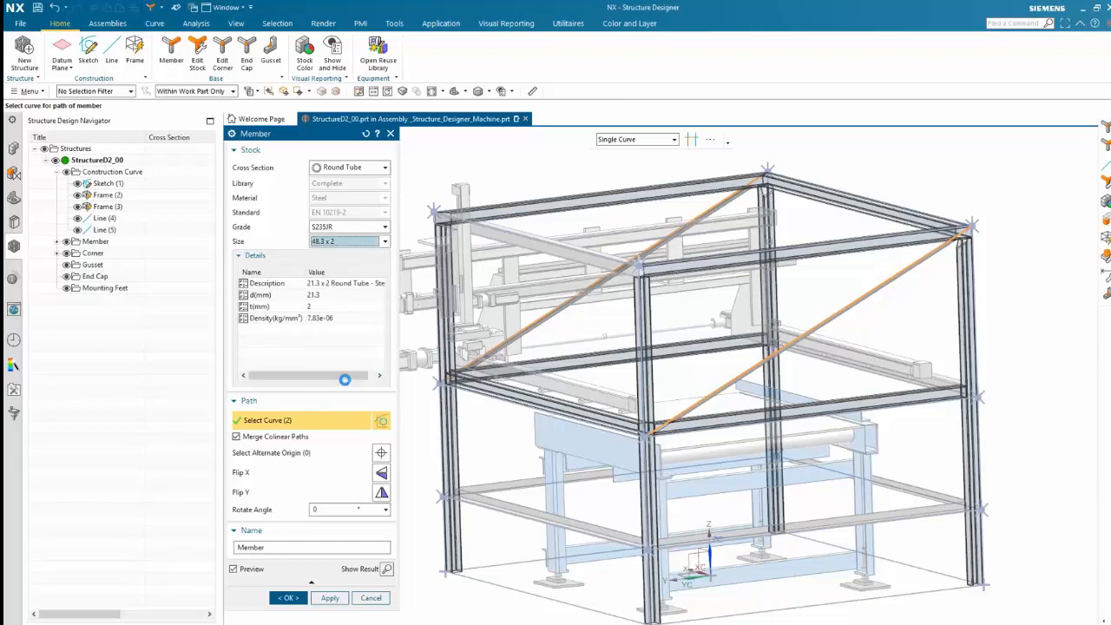
left_click(292, 598)
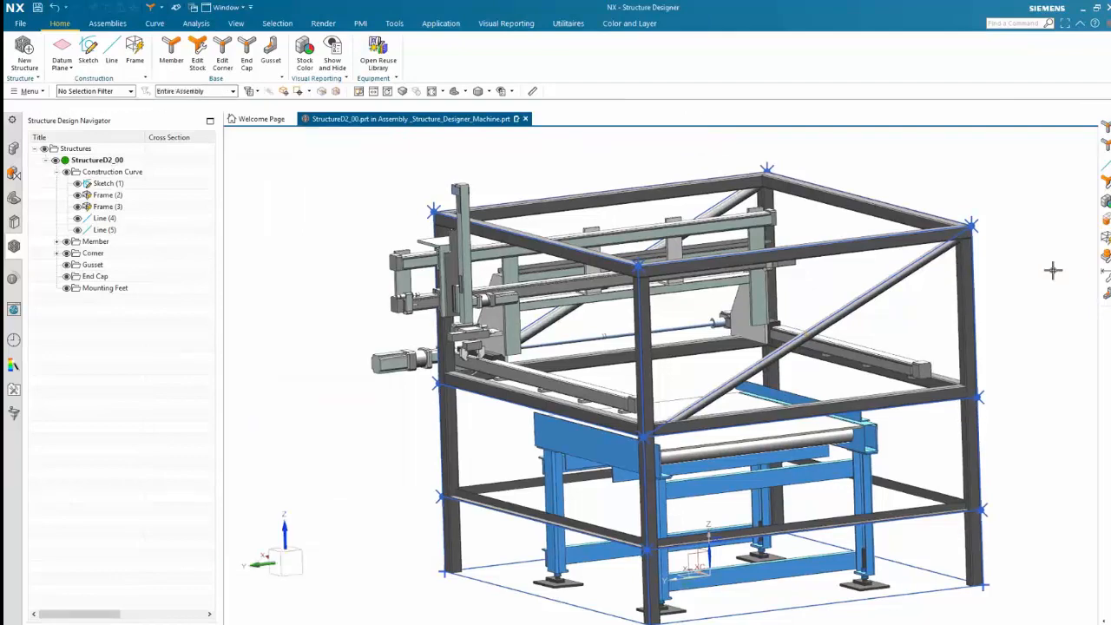
- Examine how the diagonal round tube meets the square tubes at the upper frame corner
scroll(1053, 269, "up", 6)
scroll(879, 371, "up", 2)
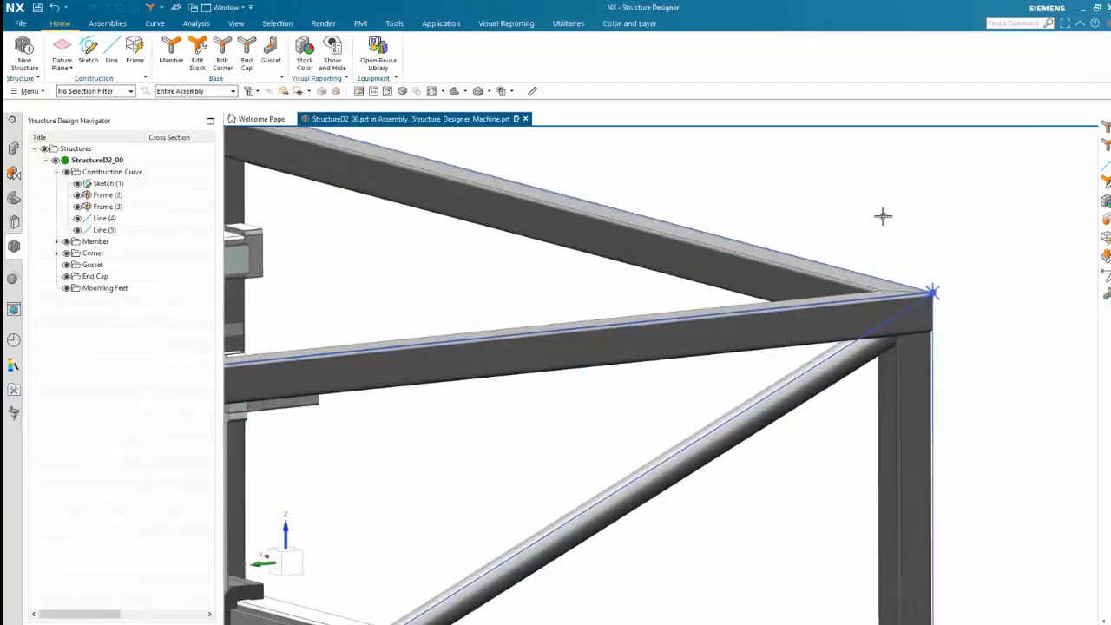
scroll(882, 216, "down", 5)
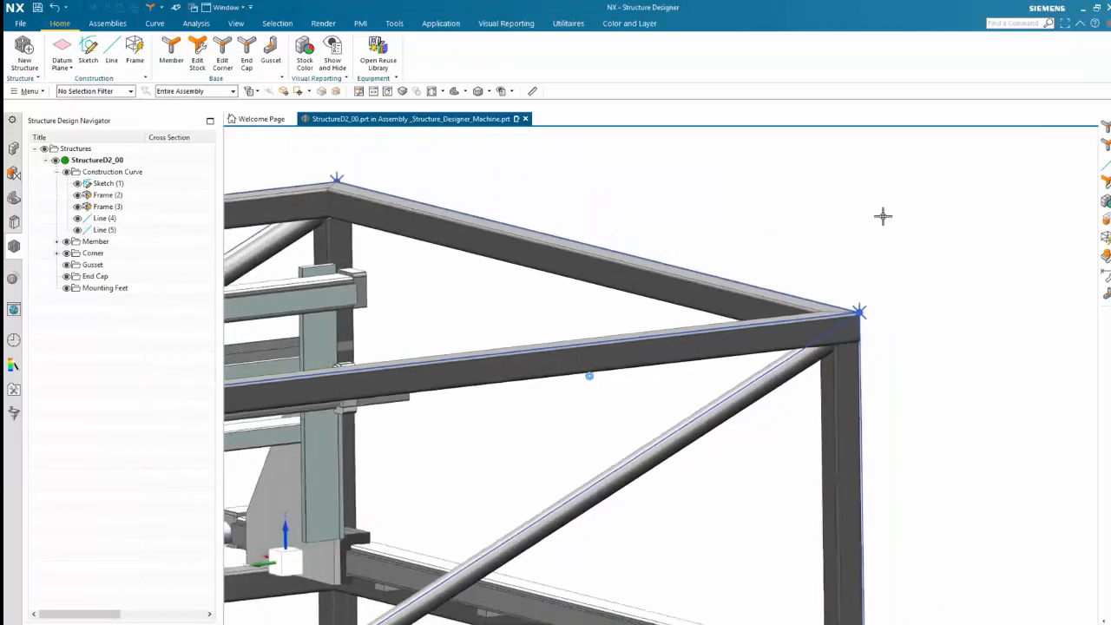
scroll(411, 203, "down", 5)
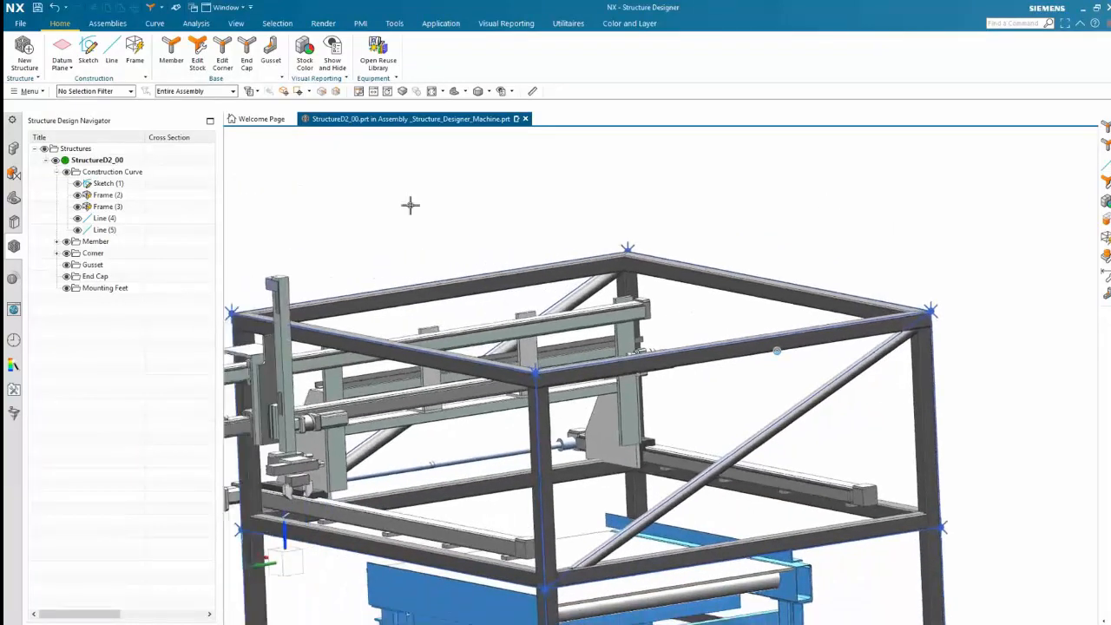
scroll(411, 205, "down", 2)
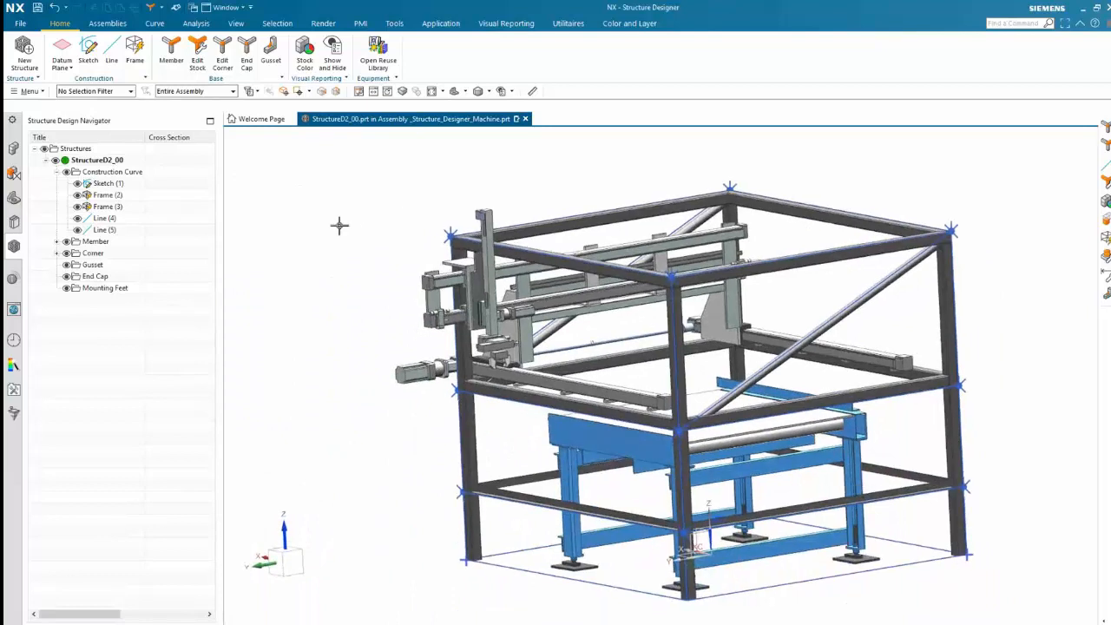
- Expand the Member and Corner groups of the structure and highlight individual entries to locate them in the model
left_click(56, 242)
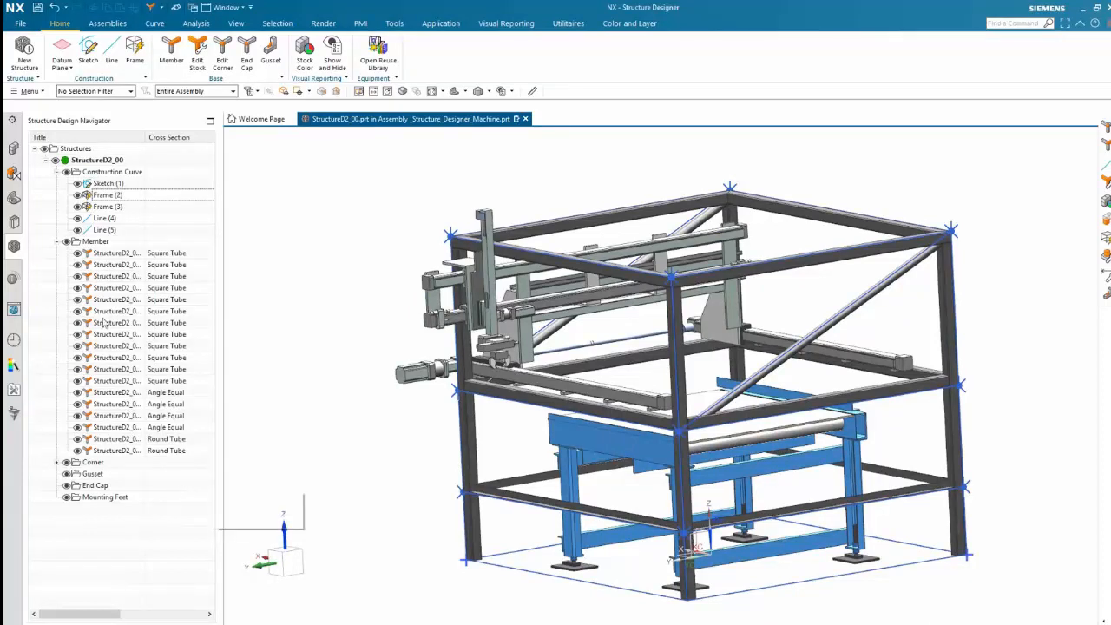
left_click(111, 252)
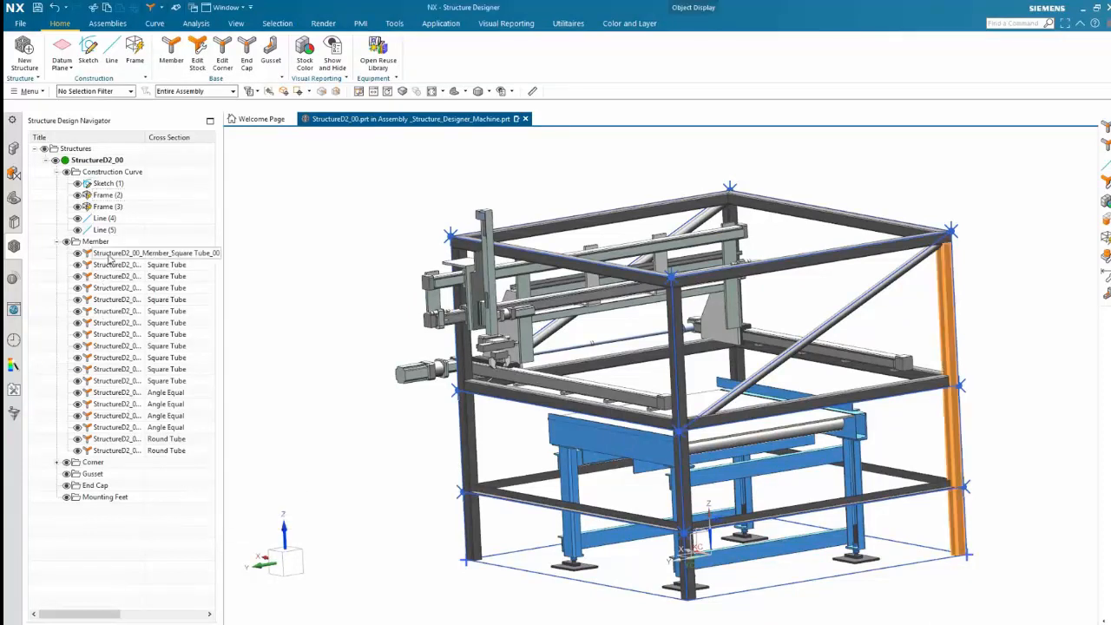
left_click(124, 427)
left_click(121, 358)
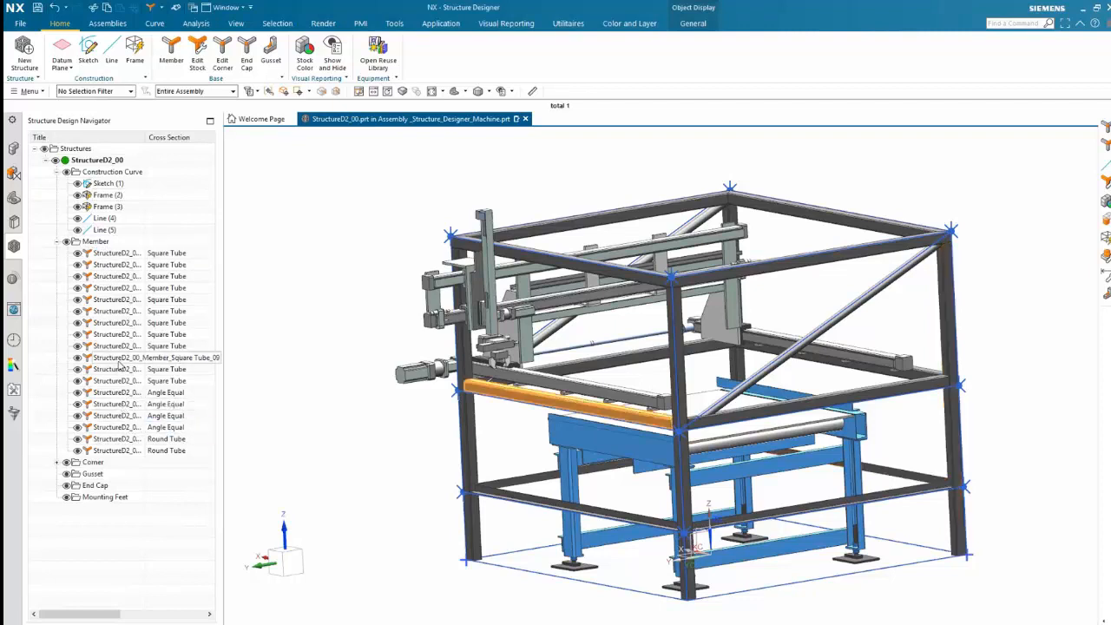
left_click(58, 462)
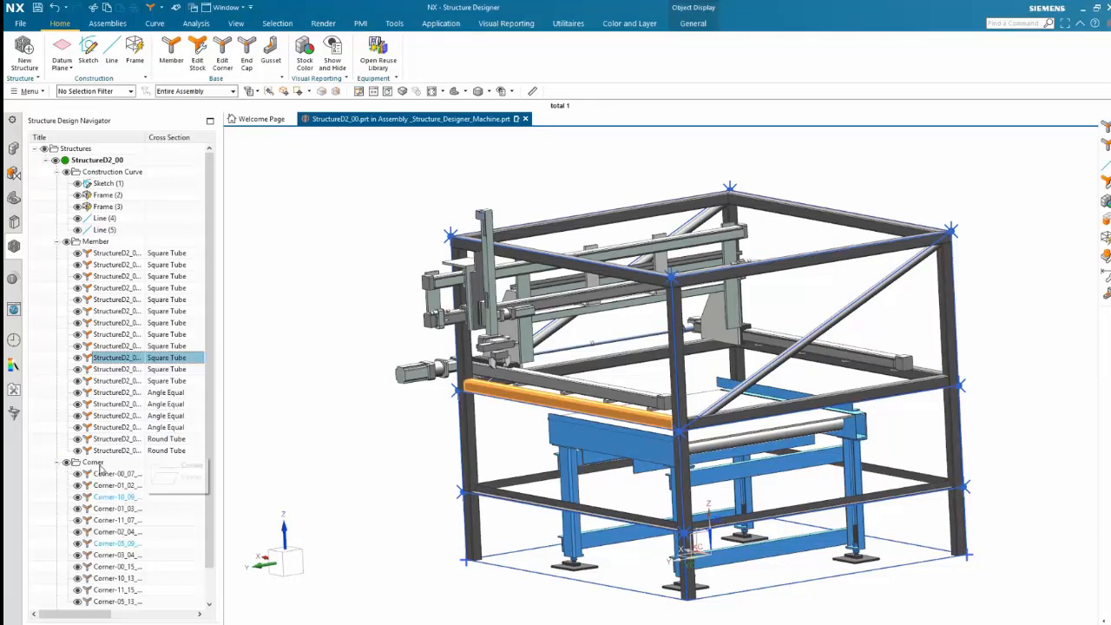
left_click(110, 496)
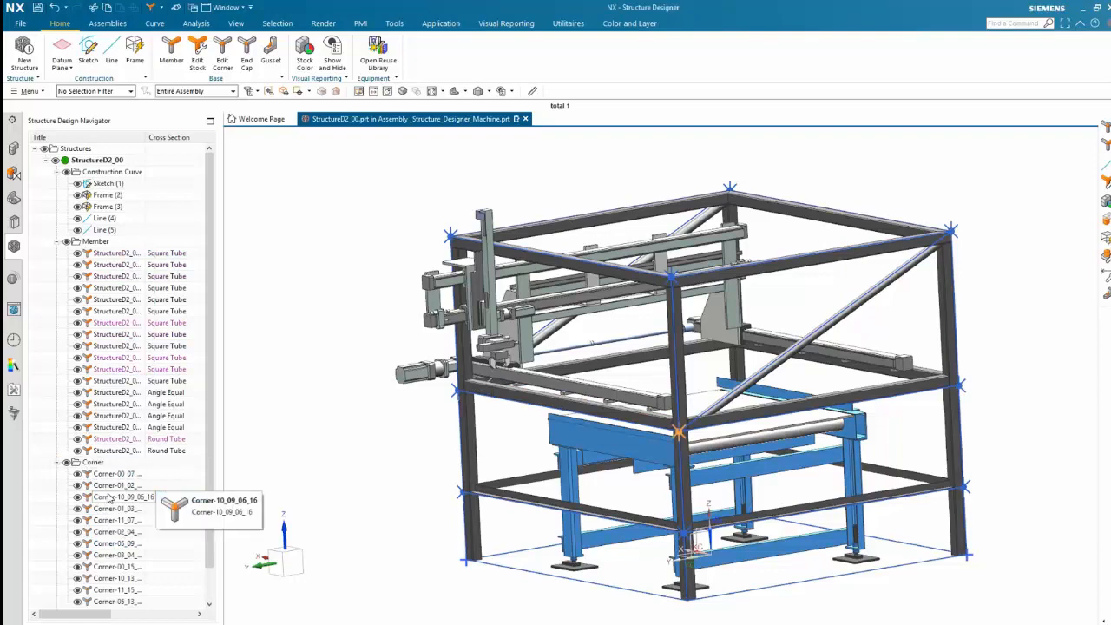
key("Escape")
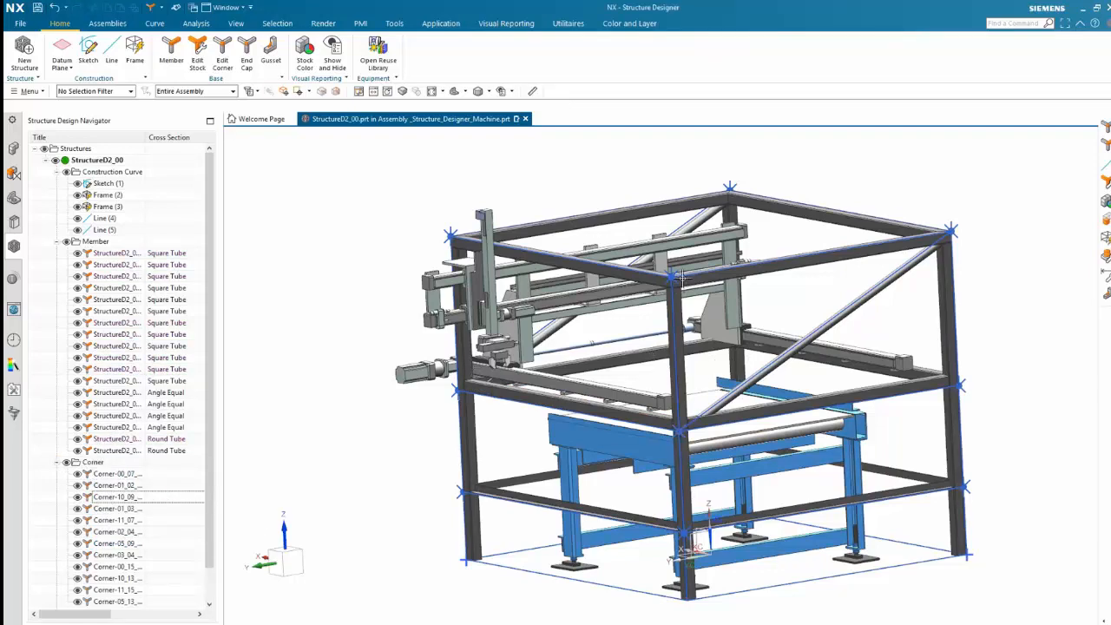
- Edit the upper frame corner joining members Square Tube_01, _03 and _10, and set Square Tube_01's corner type to Smart Extend
scroll(675, 279, "down", 5)
mouse_move(506, 475)
middle_mouse_down()
mouse_move(562, 485)
mouse_move(551, 446)
mouse_move(512, 462)
mouse_move(860, 262)
middle_mouse_up()
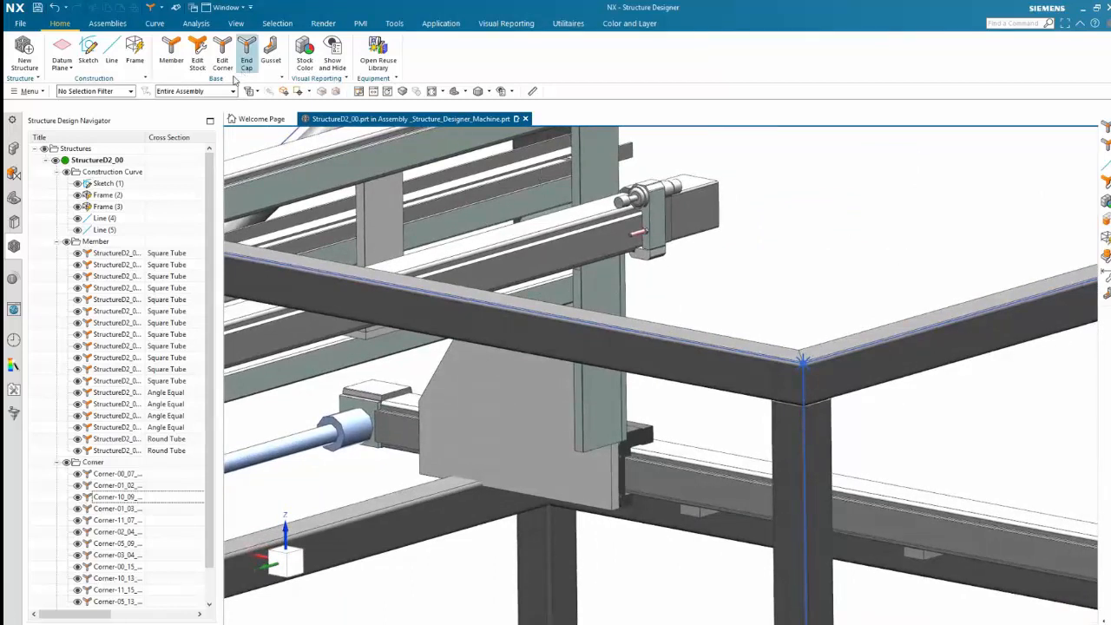
double_click(724, 298)
left_click_drag(724, 298, 932, 465)
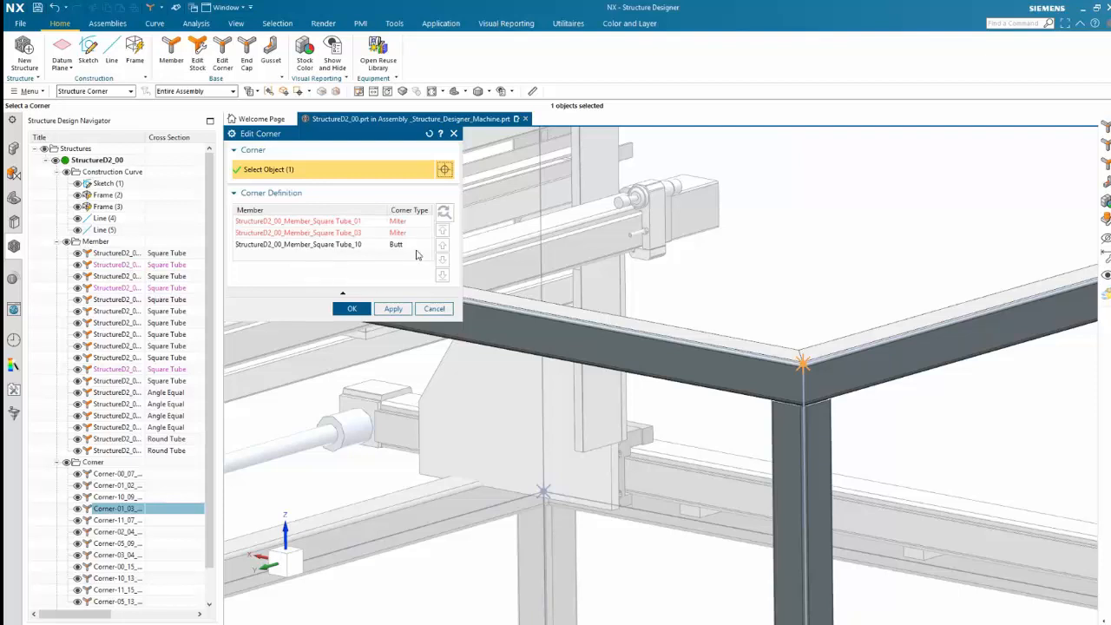
left_click(421, 223)
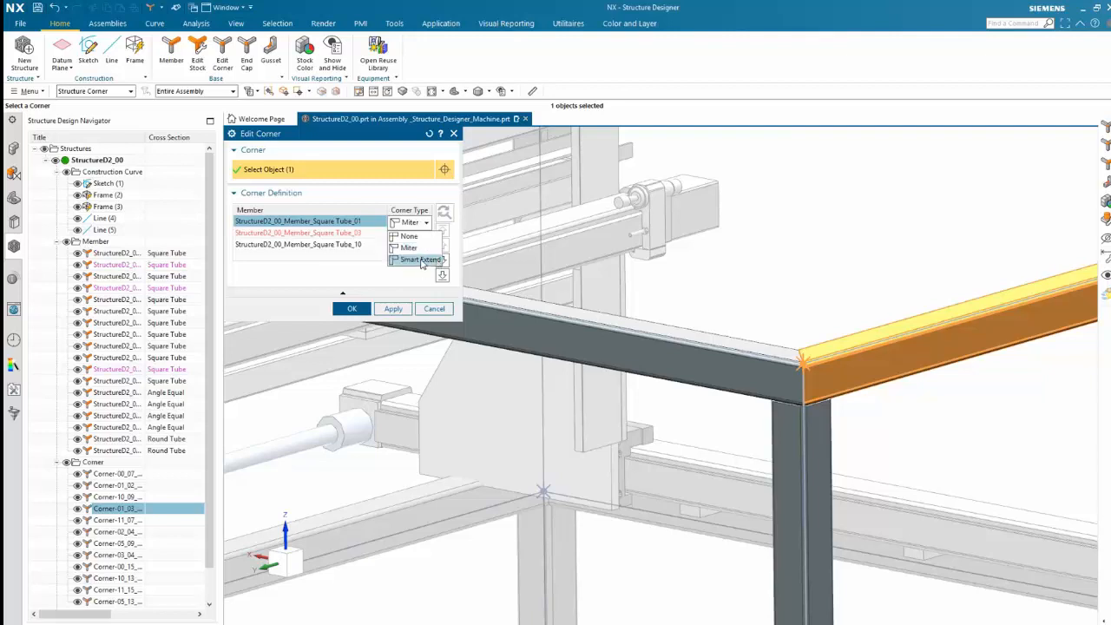
left_click(420, 259)
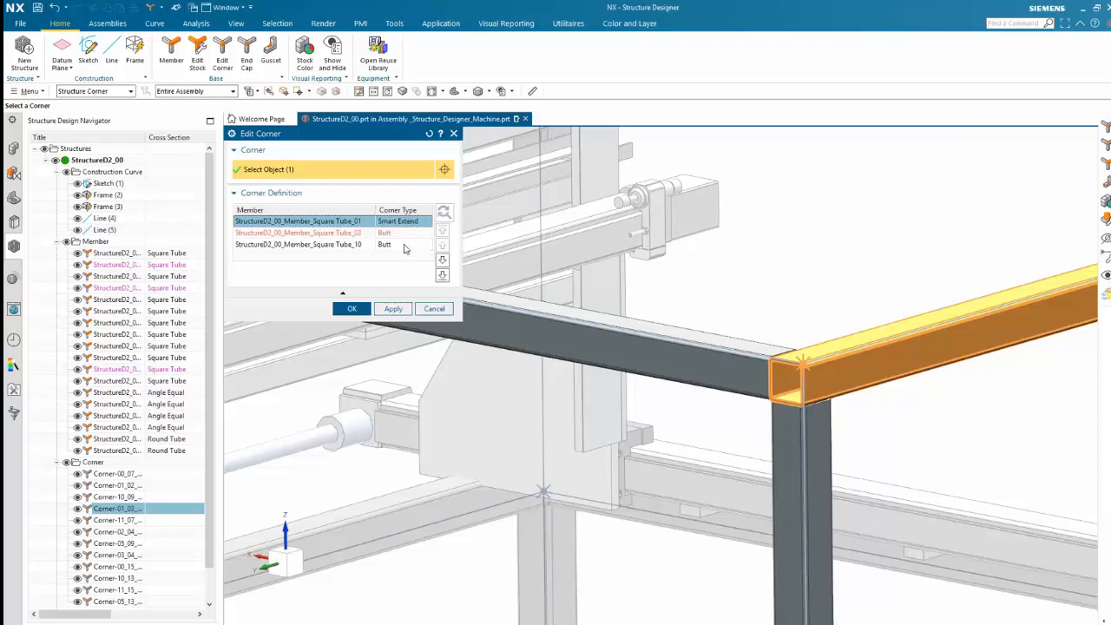
- Keep Square Tube_10's corner type as Butt and move that member to first place in the corner definition
left_click(404, 247)
left_click(395, 271)
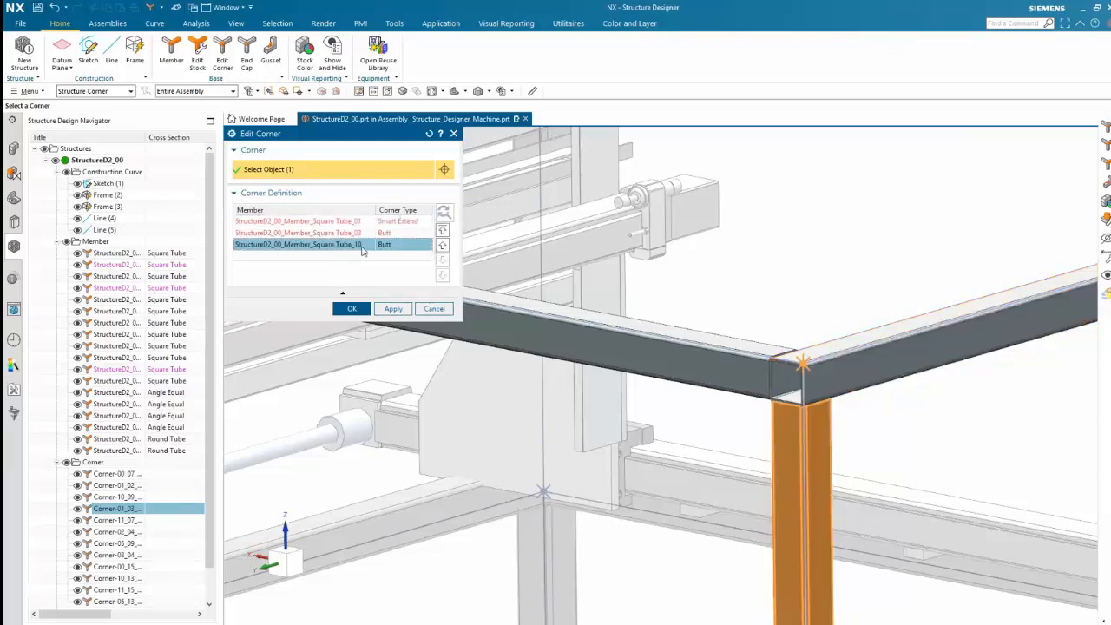
left_click(440, 246)
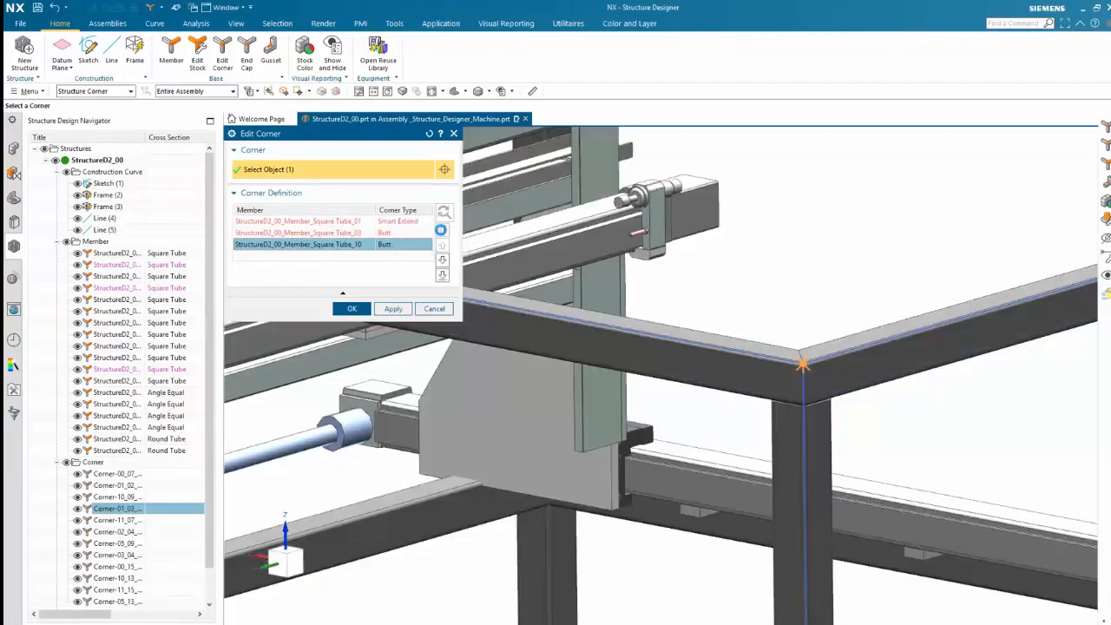
left_click(440, 235)
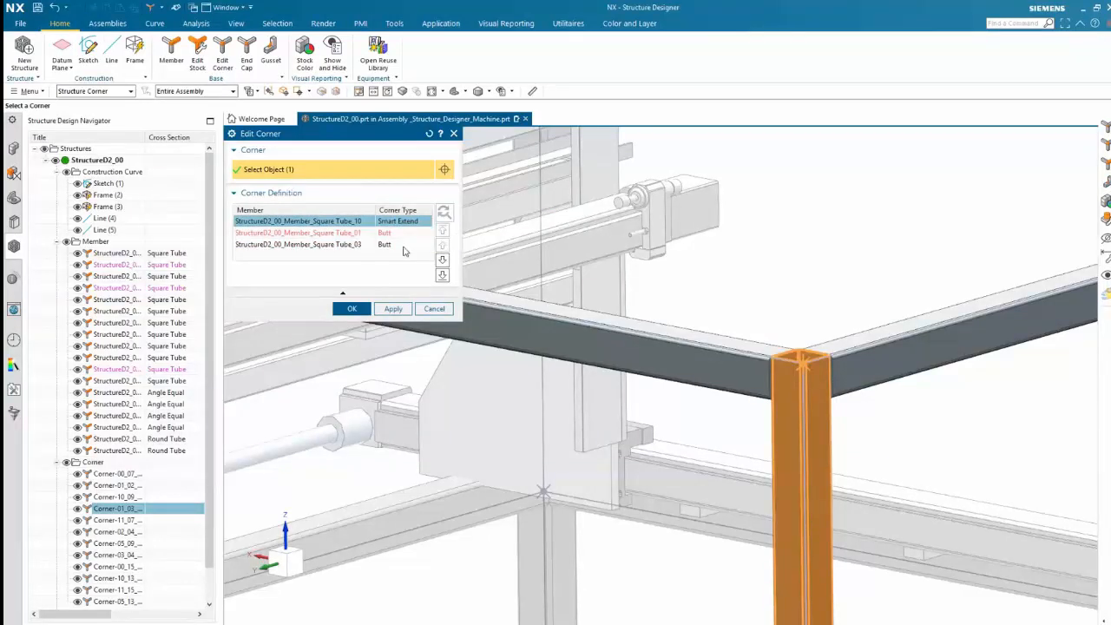
- Keep Square Tube_03 as Butt, move it to first place in the corner definition, and accept the corner
left_click(402, 245)
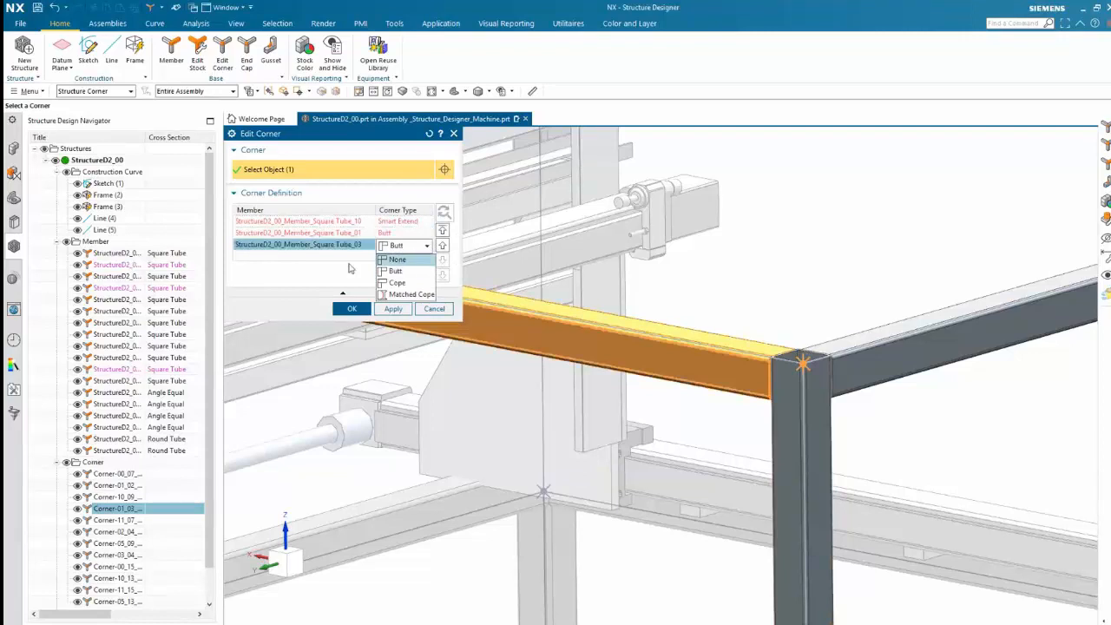
left_click(401, 270)
left_click(442, 231)
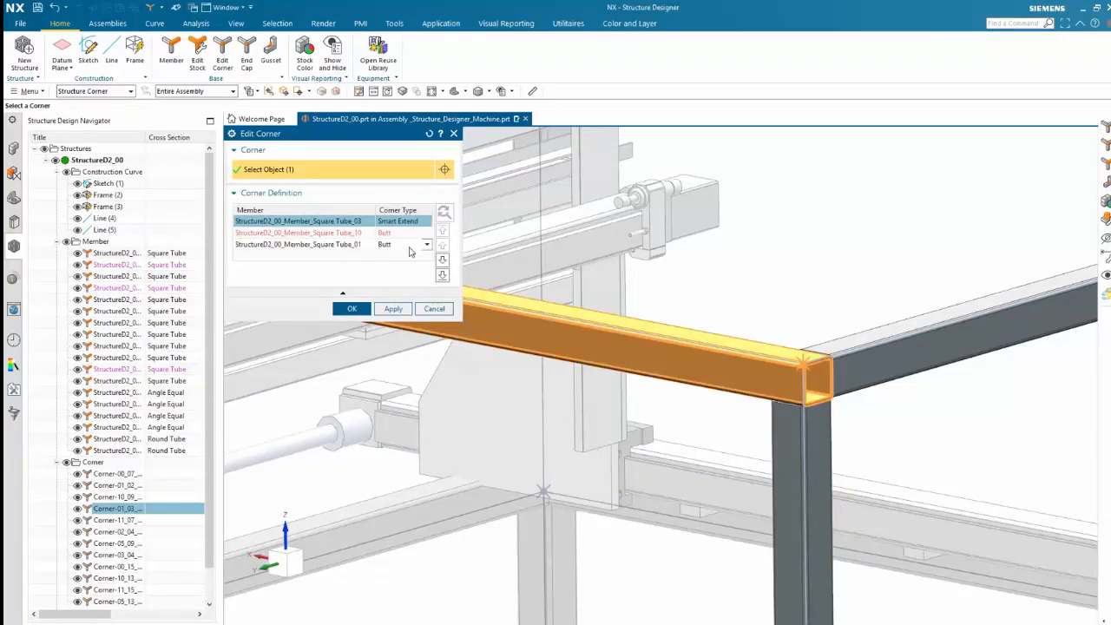
left_click(351, 310)
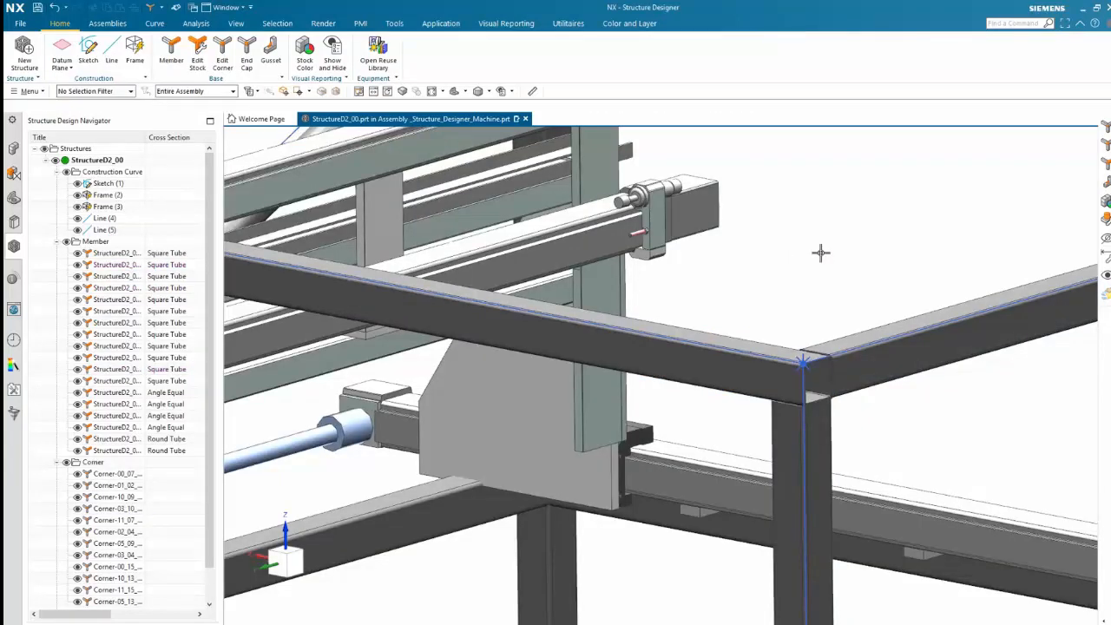
- Start an outside End Cap on the open end face of the square tube at the upper frame corner
scroll(820, 253, "down", 5)
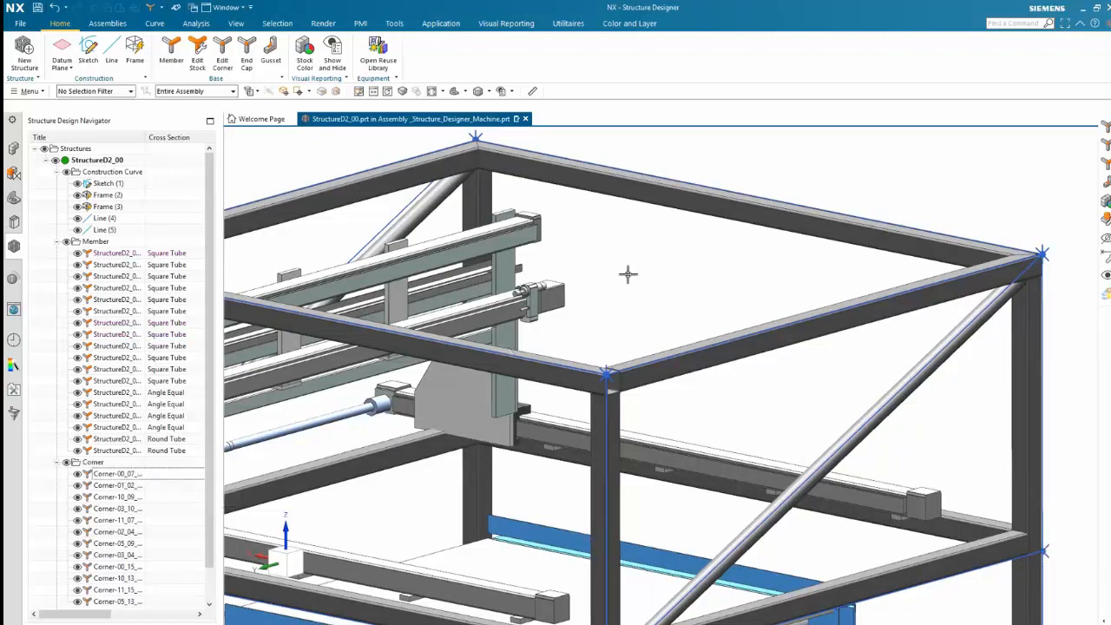
middle_click_drag(627, 273, 607, 217)
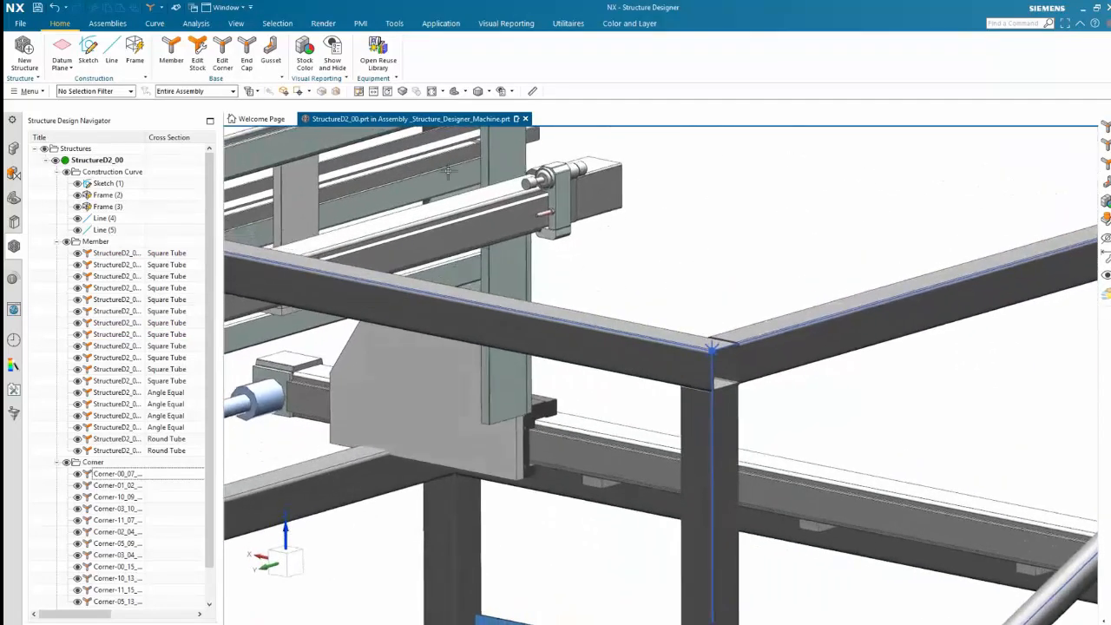
left_click(246, 51)
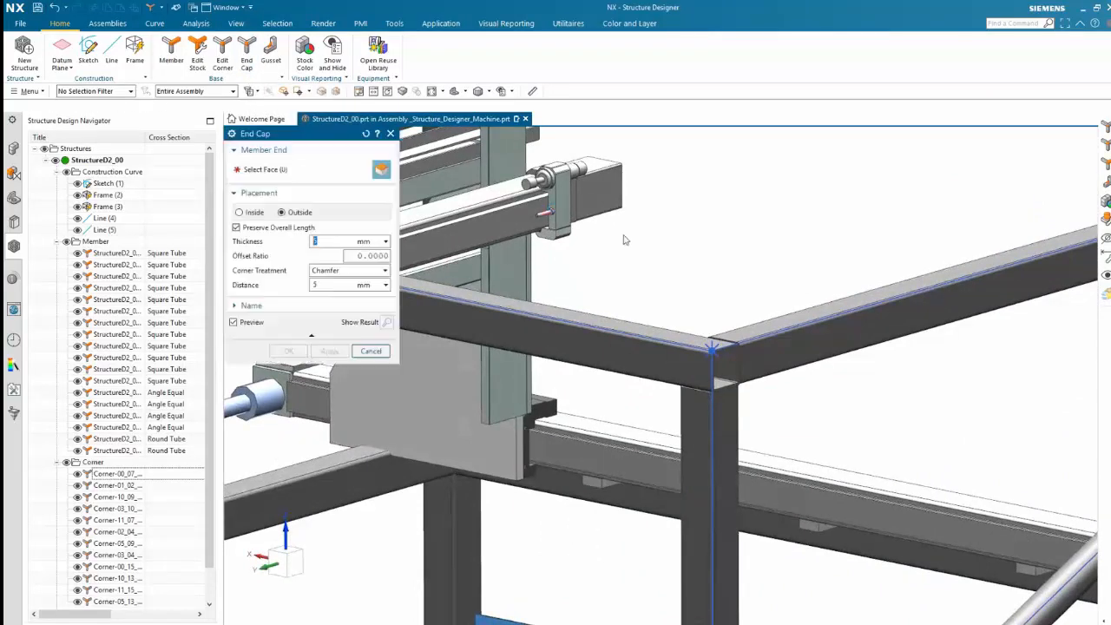
scroll(650, 239, "up", 3)
scroll(650, 238, "up", 2)
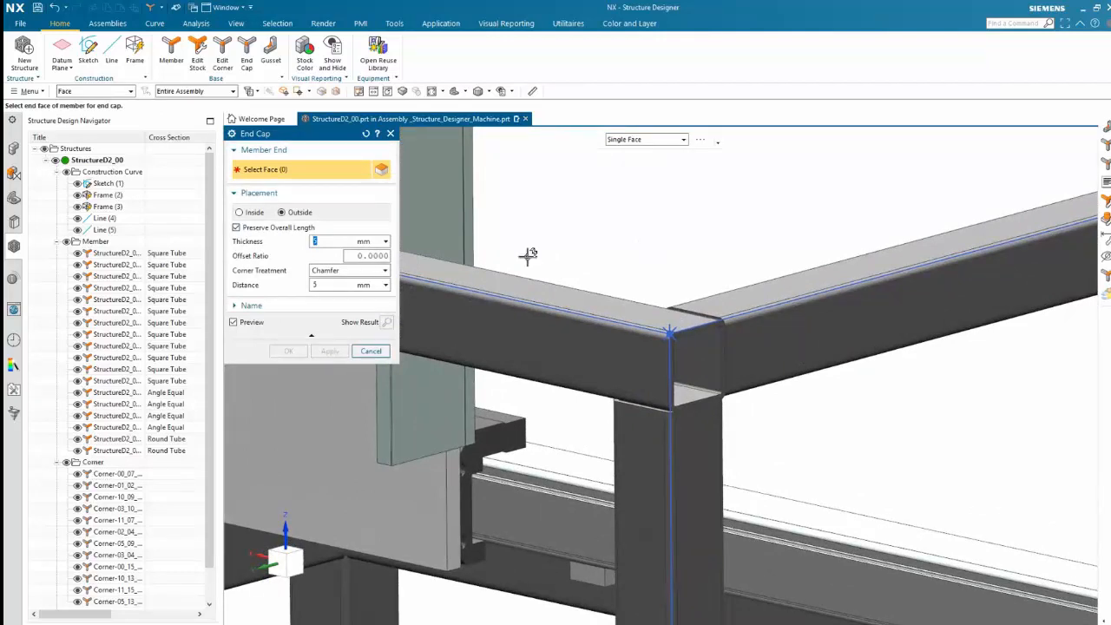
left_click(721, 327)
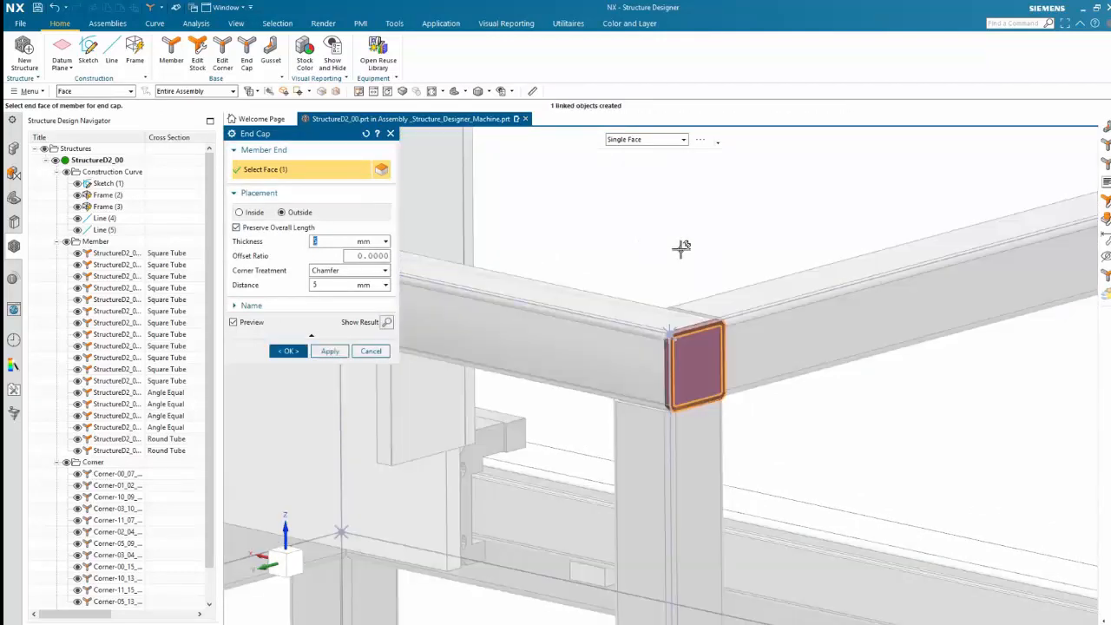
scroll(807, 426, "up", 3)
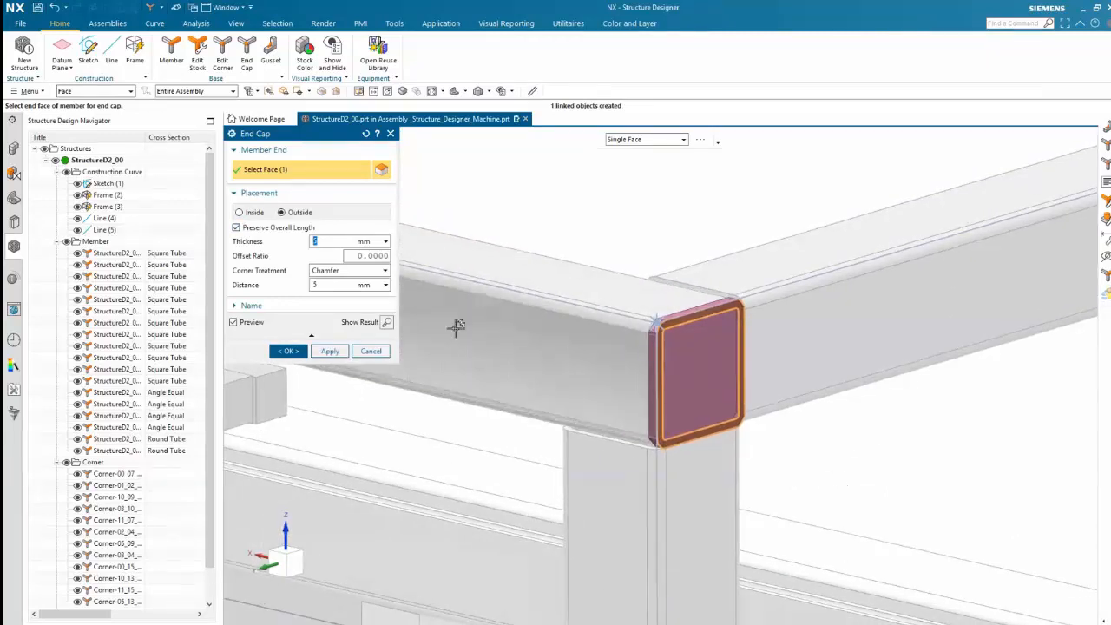
- Try the end cap without Preserve Overall Length and with a 15 mm chamfer distance
left_click(245, 229)
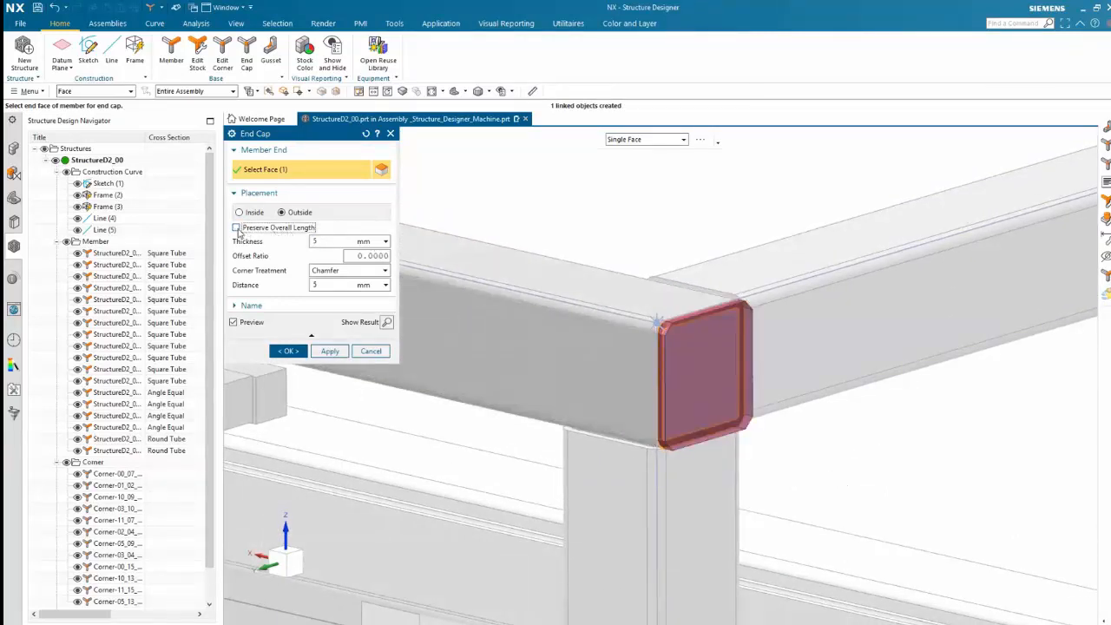
left_click(237, 228)
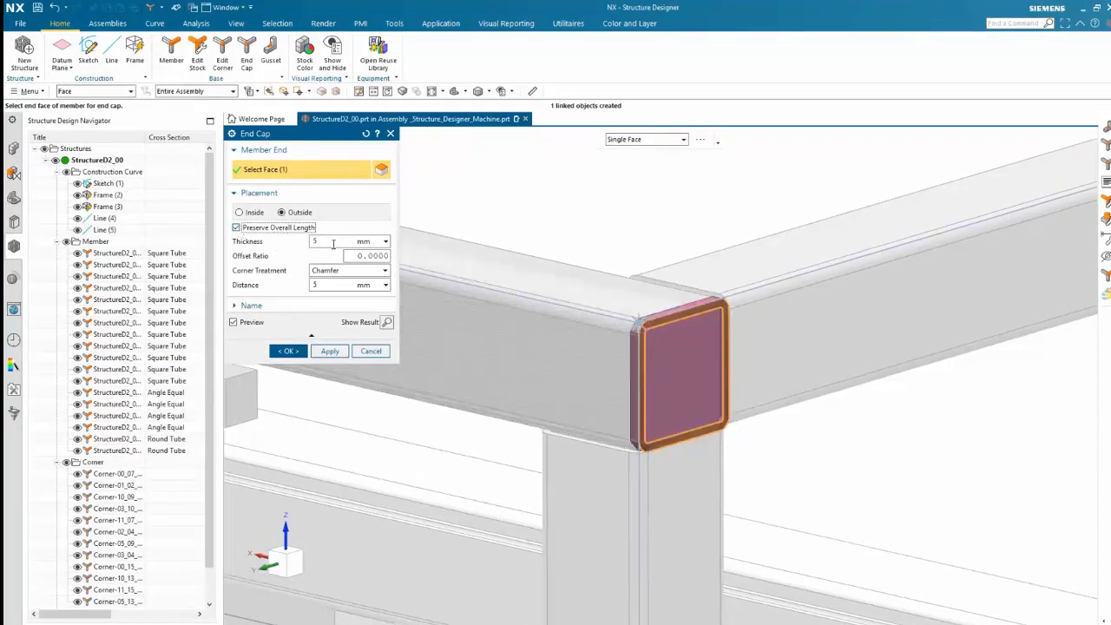
left_click(320, 282)
type("15")
key("Return")
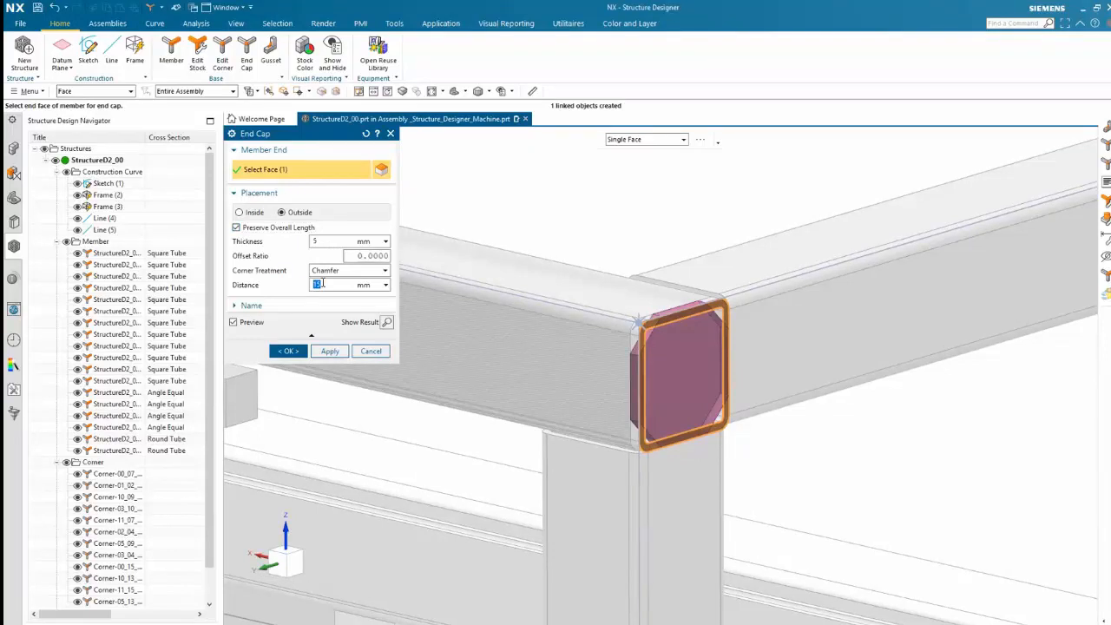
key("Return")
- Set the end cap's corner treatment to Radius and its thickness to 15 mm, and create the cap
left_click(345, 271)
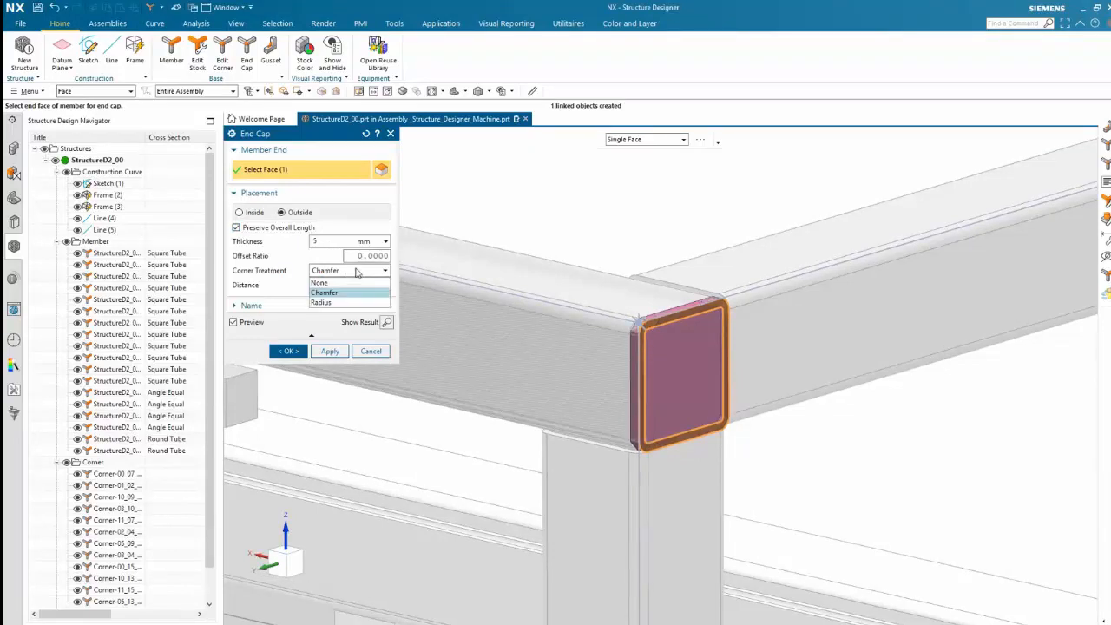
left_click(337, 301)
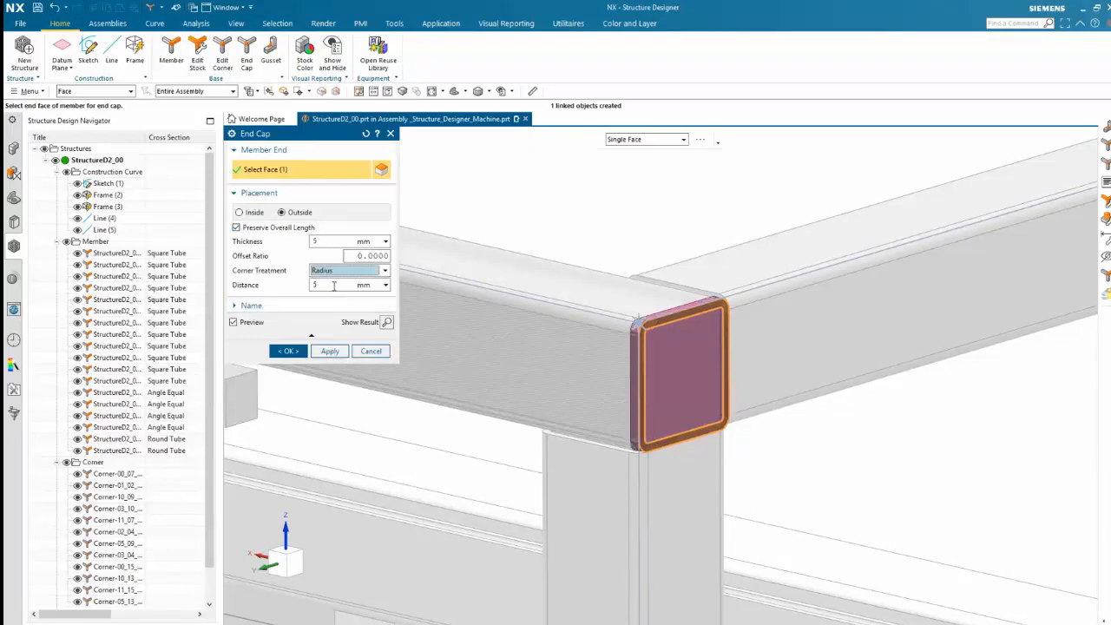
left_click(324, 240)
type("1")
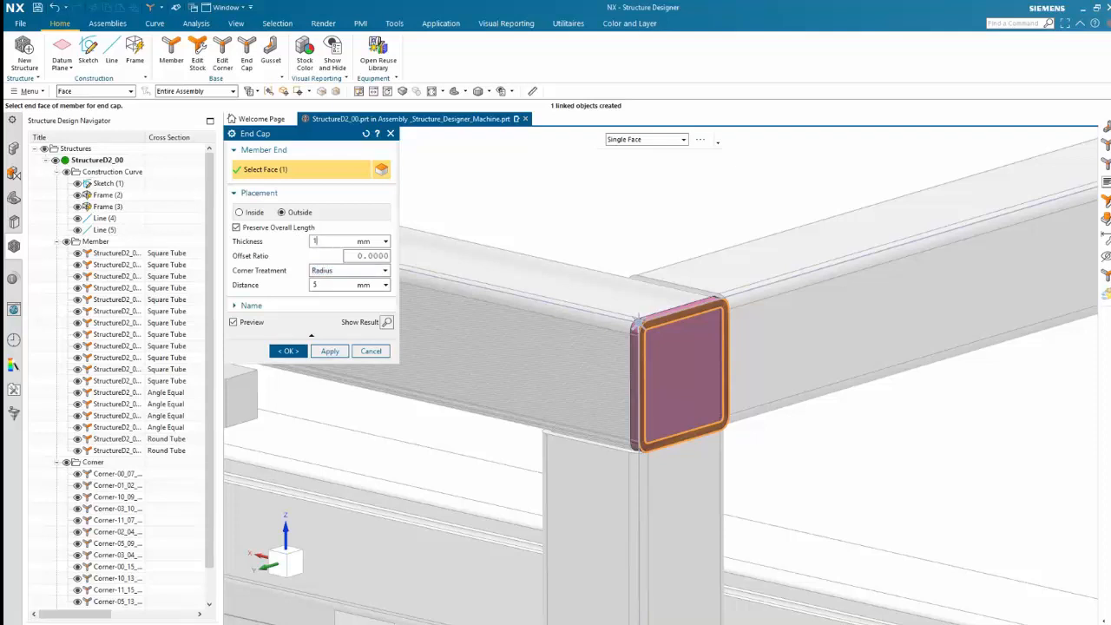
type("5")
key("Return")
middle_click_drag(781, 486, 556, 287)
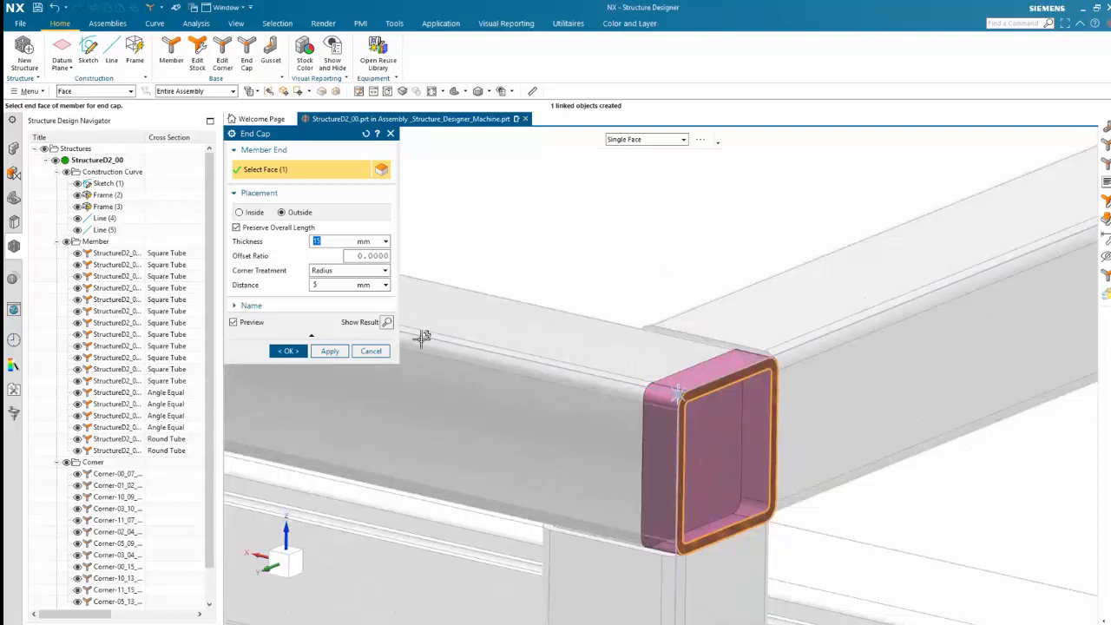
left_click(291, 352)
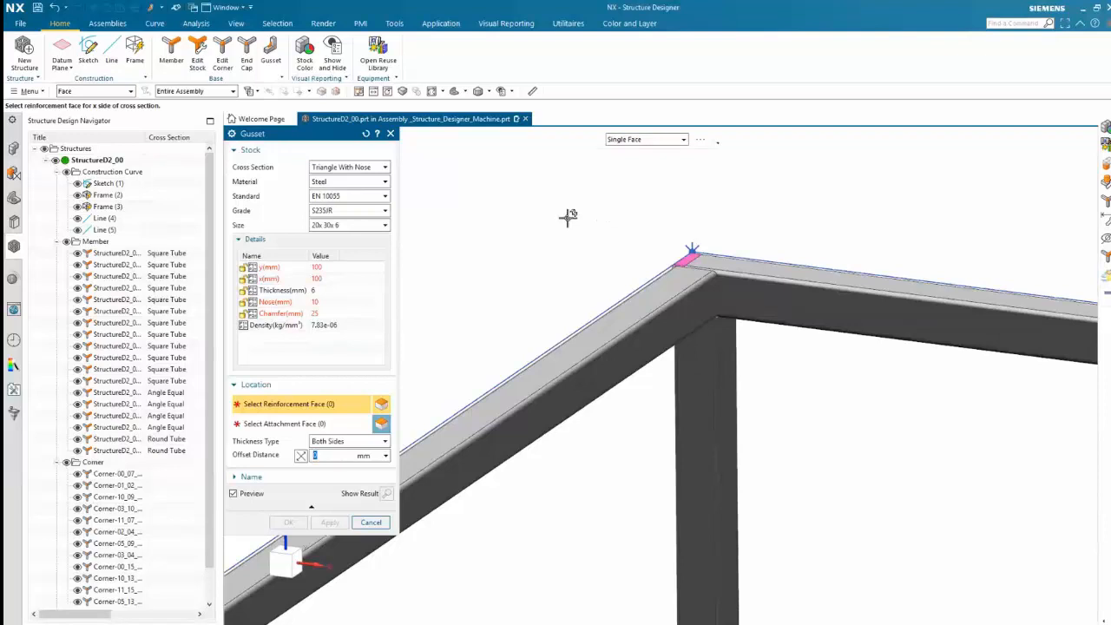
- Define a Triangle gusset between the inner side faces of the two horizontal tubes at the upper frame corner
left_click(358, 169)
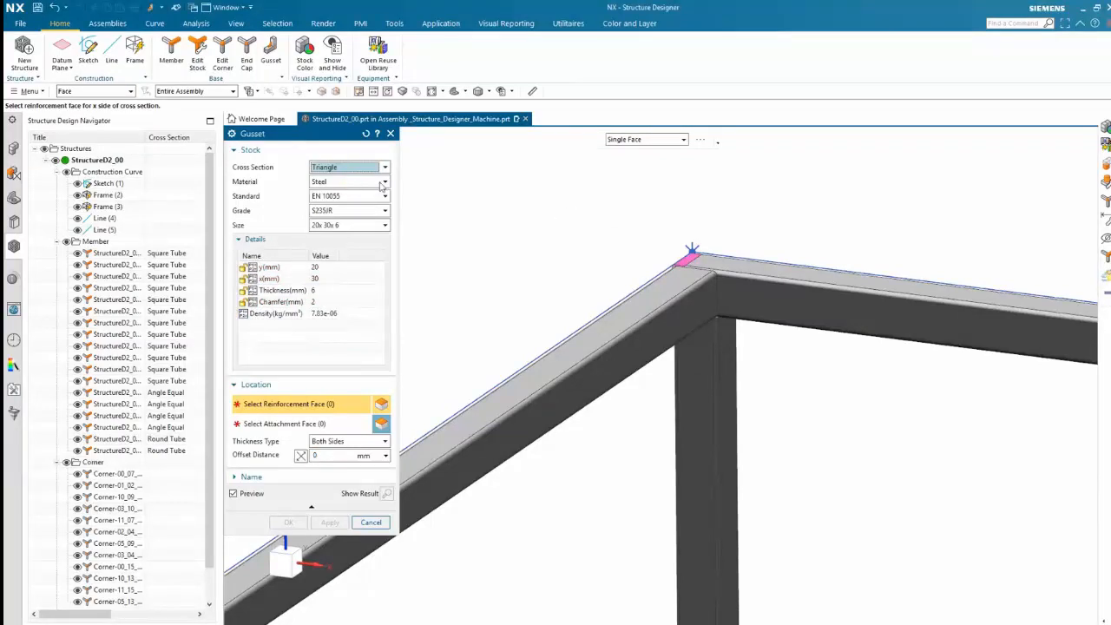
left_click(710, 310)
left_click(701, 313)
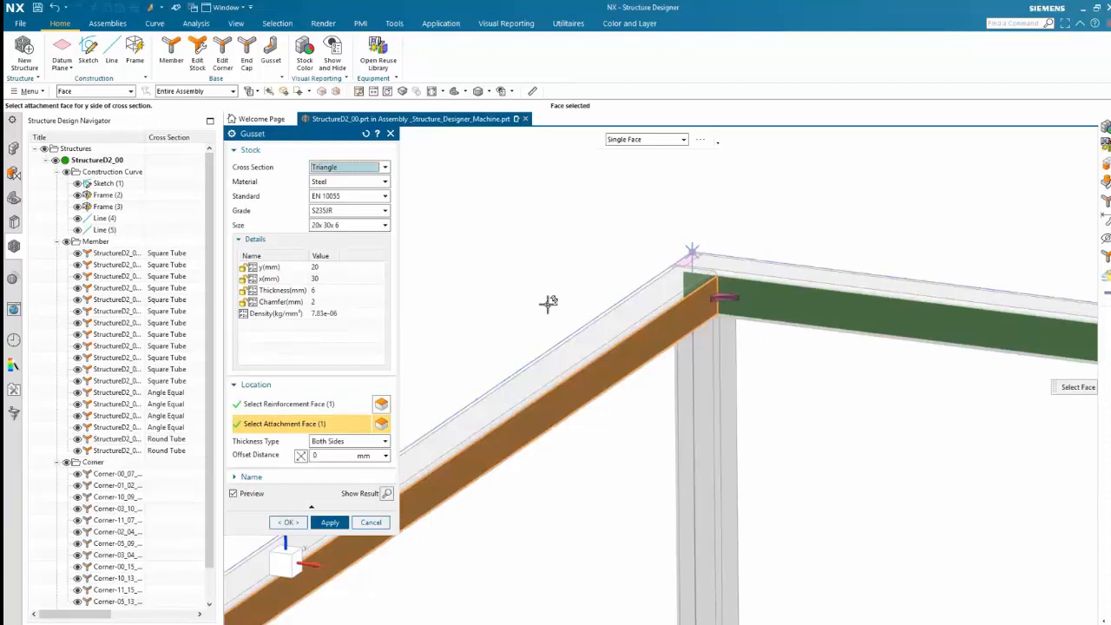
- Change the gusset's cross section to Triangle With Nose and its size to 100 x 100 x 12
left_click(379, 168)
left_click(343, 190)
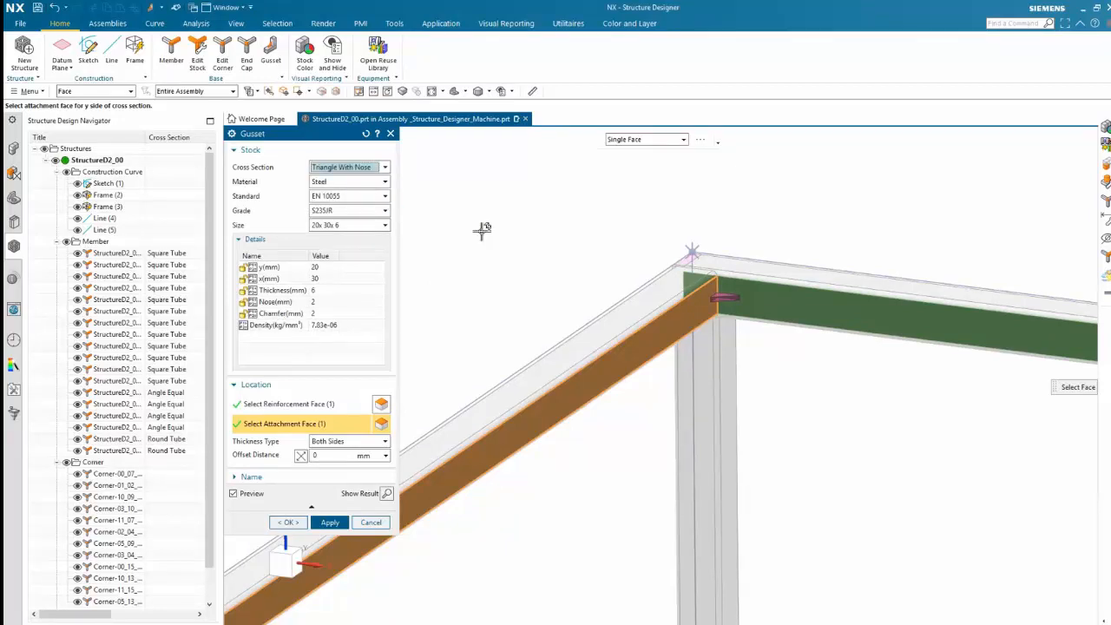
left_click(382, 226)
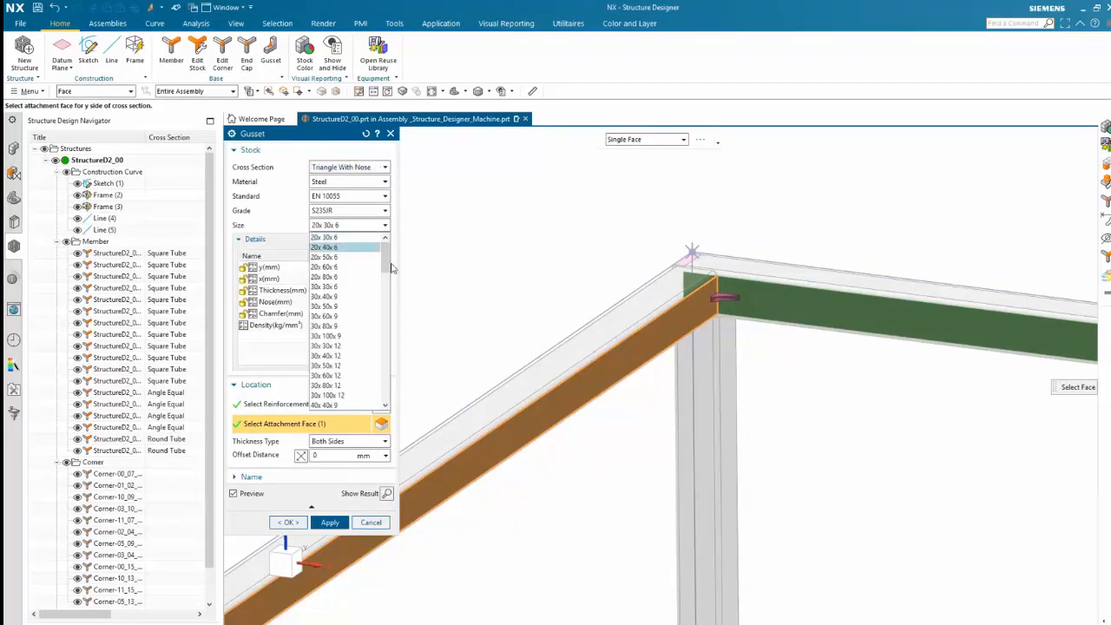
scroll(384, 290, "down", 5)
left_click_drag(384, 295, 385, 376)
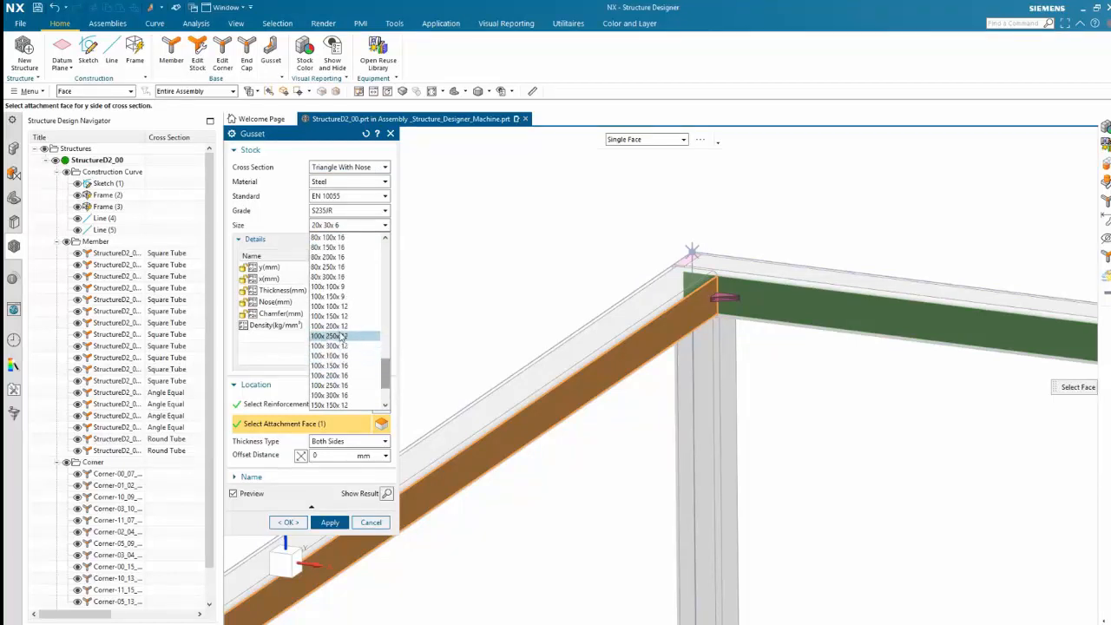
left_click(330, 305)
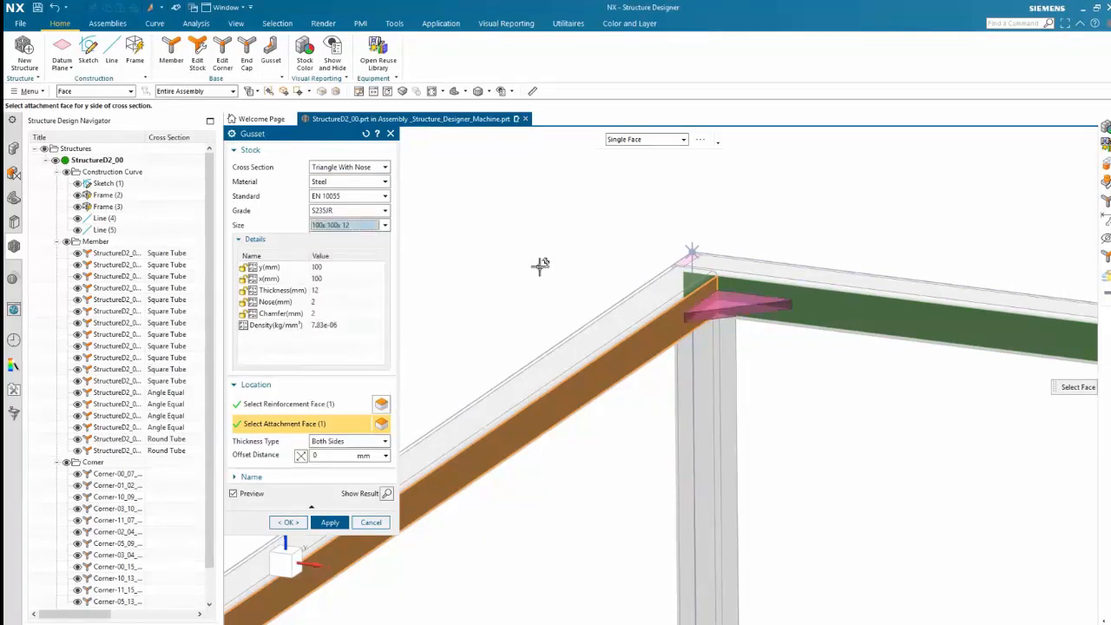
- Set the gusset's chamfer to 20 mm and its nose to 10 mm, and create the gusset
scroll(288, 550, "up", 5)
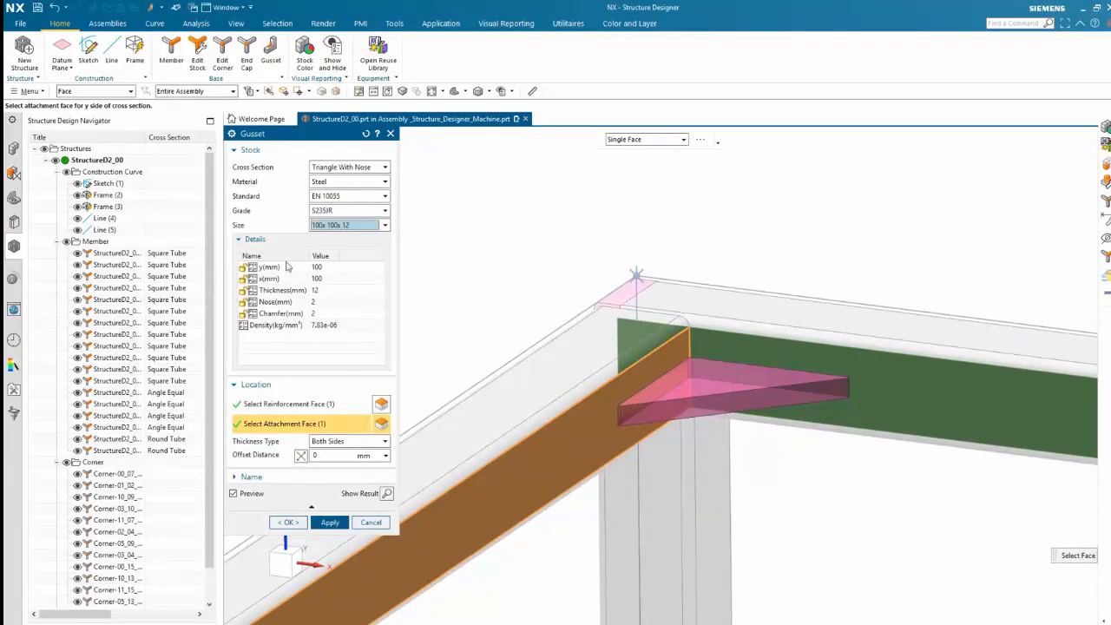
double_click(323, 314)
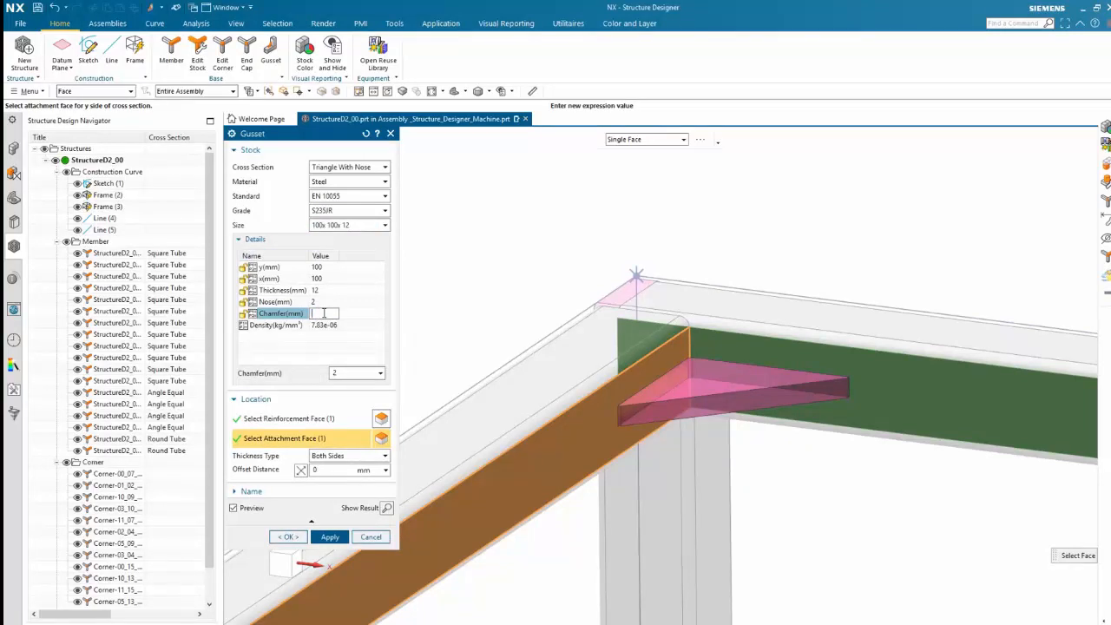
type("20")
key("Return")
double_click(328, 301)
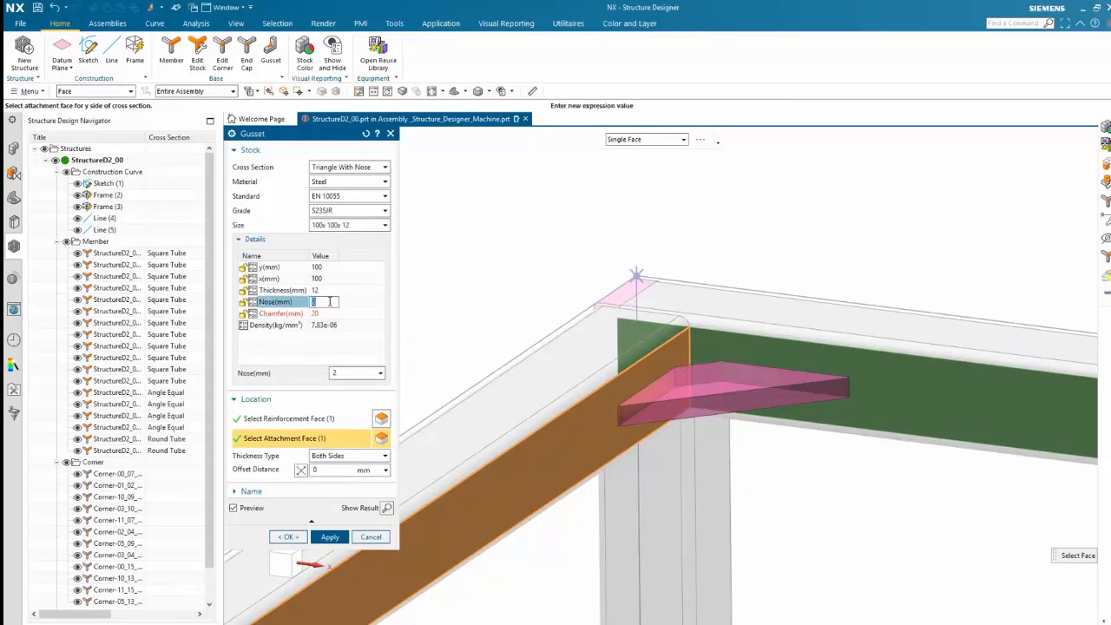
type("10")
key("Return")
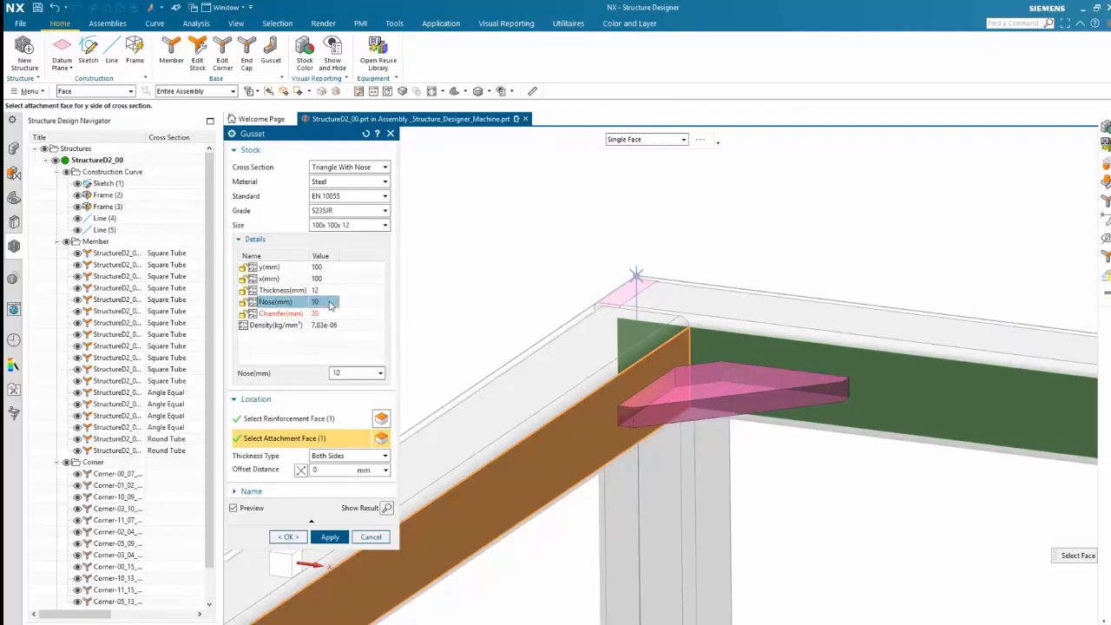
scroll(657, 442, "down", 3)
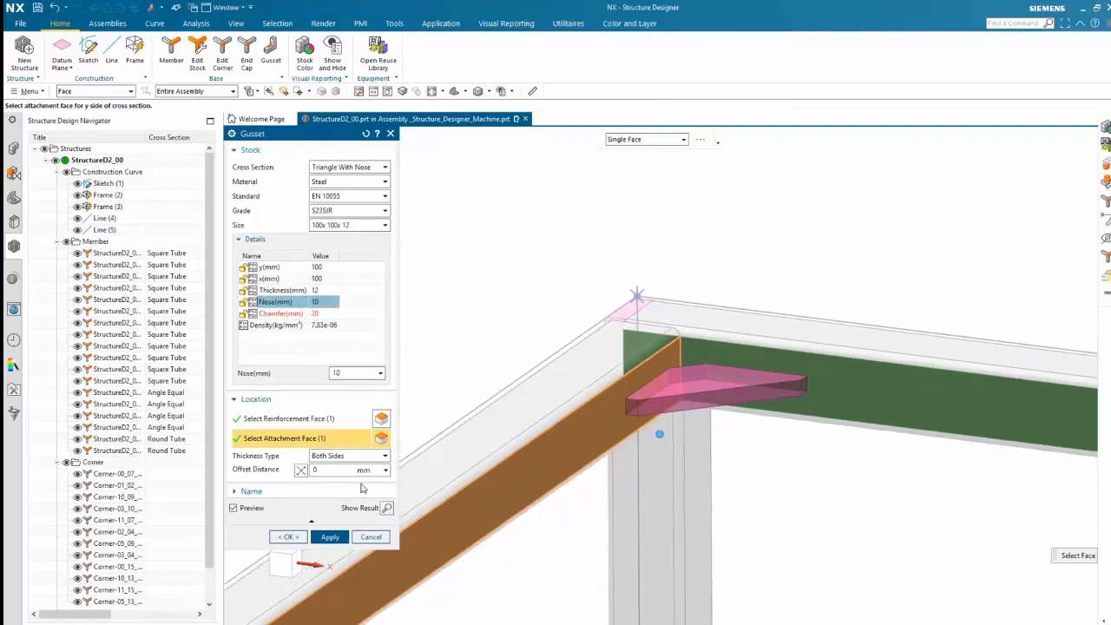
left_click(330, 538)
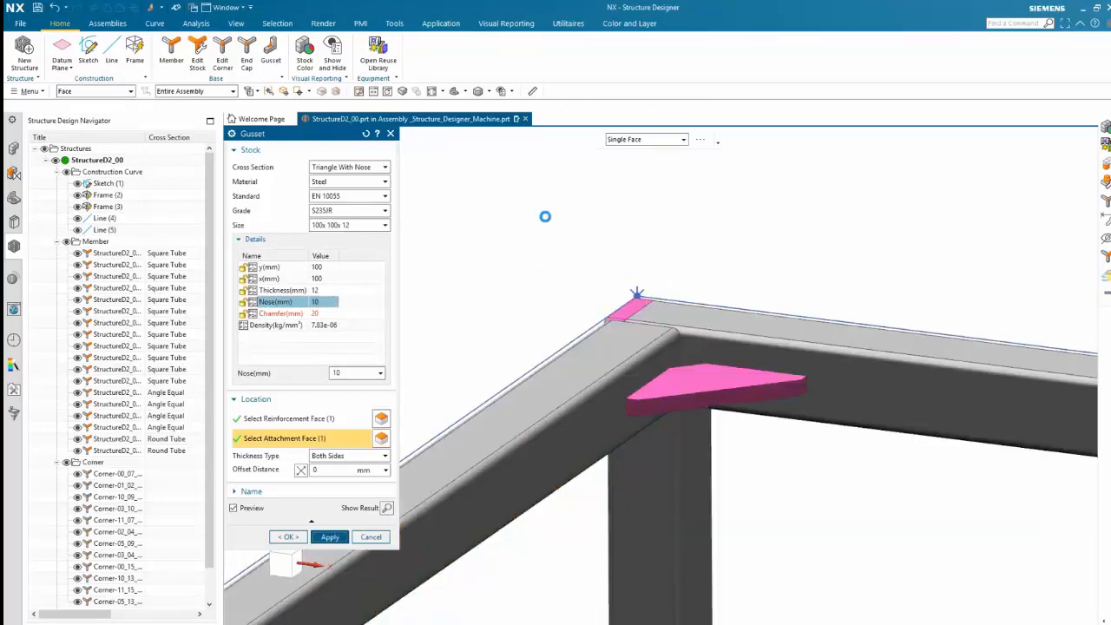
- Add matching gussets between the vertical post and the undersides of both horizontal tubes at the same corner
middle_click_drag(546, 215, 648, 516)
left_click(647, 515)
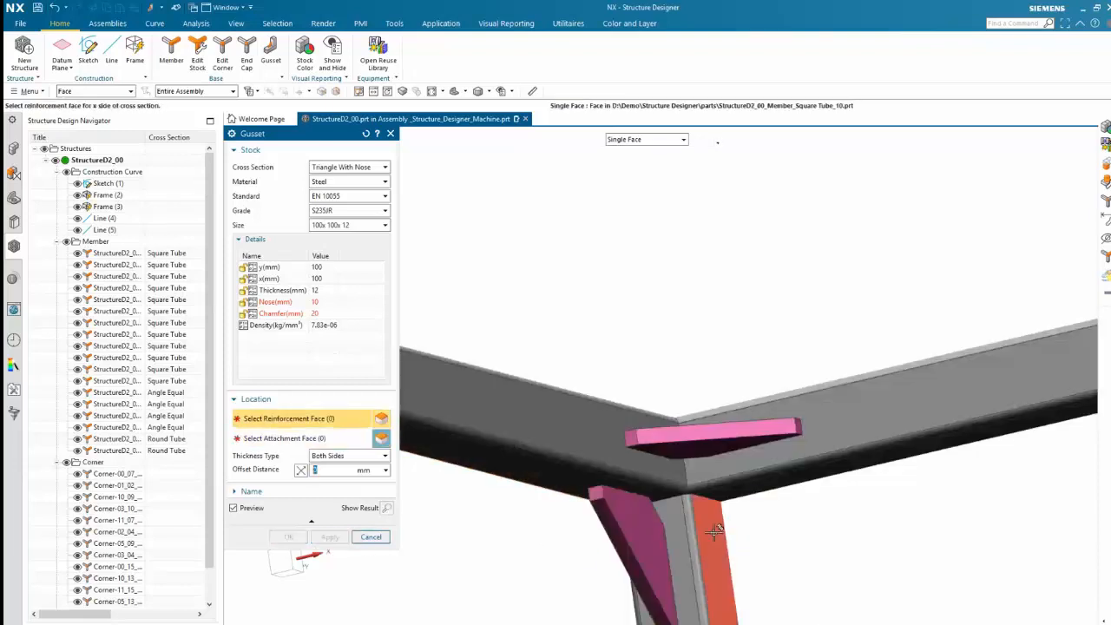
left_click(733, 492)
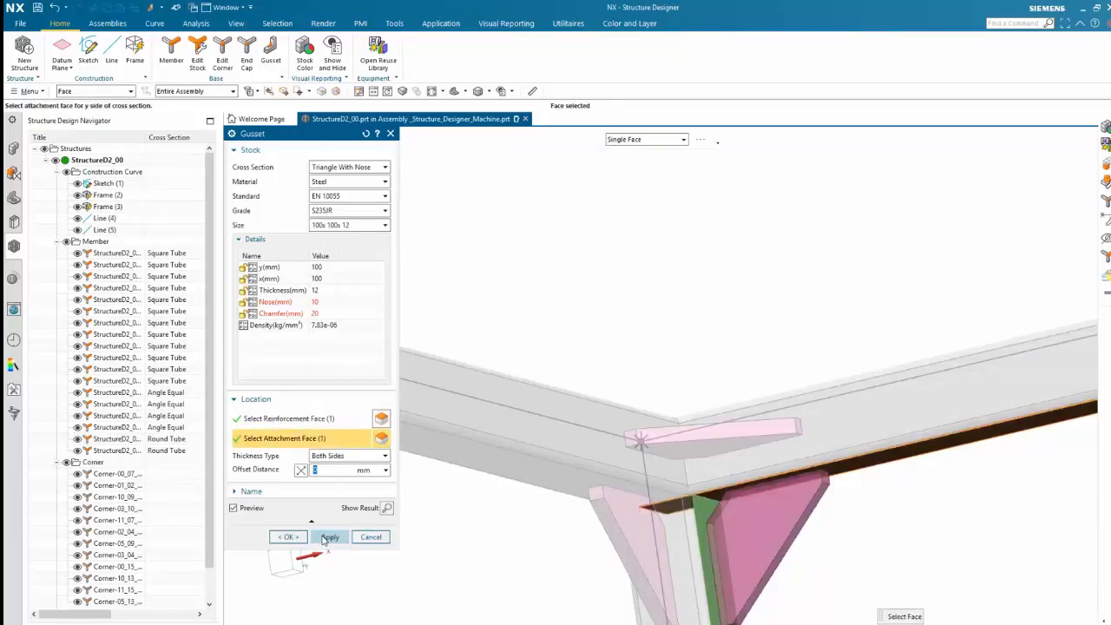
left_click(330, 536)
scroll(669, 240, "down", 3)
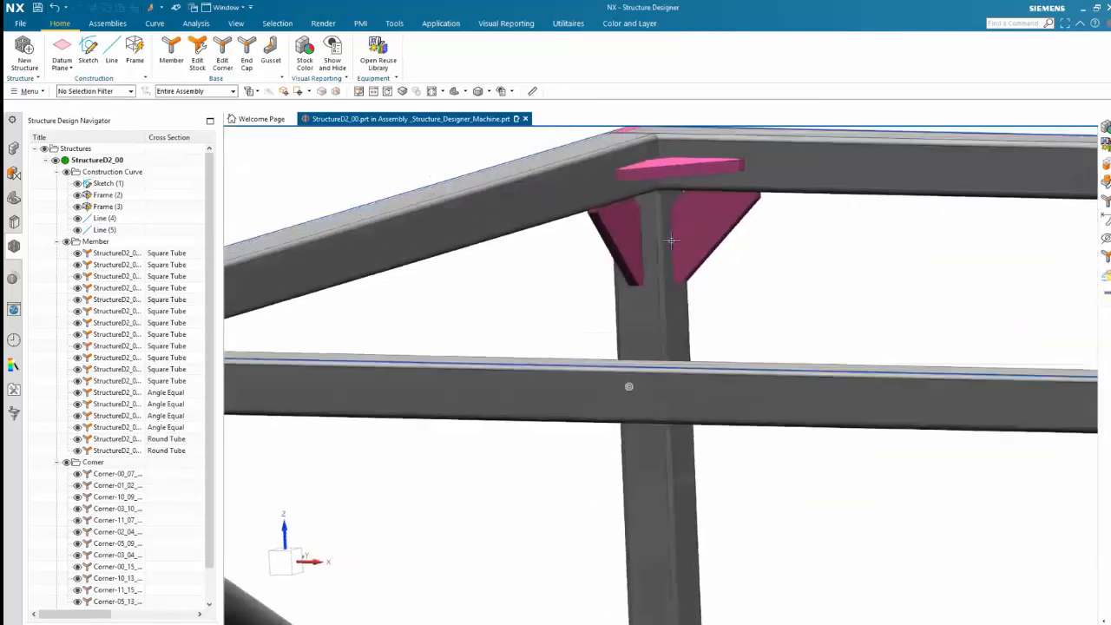
- Colour the frame members by stock type in a visual report, examine the stock legend, and turn the colouring off
scroll(671, 240, "up", 2)
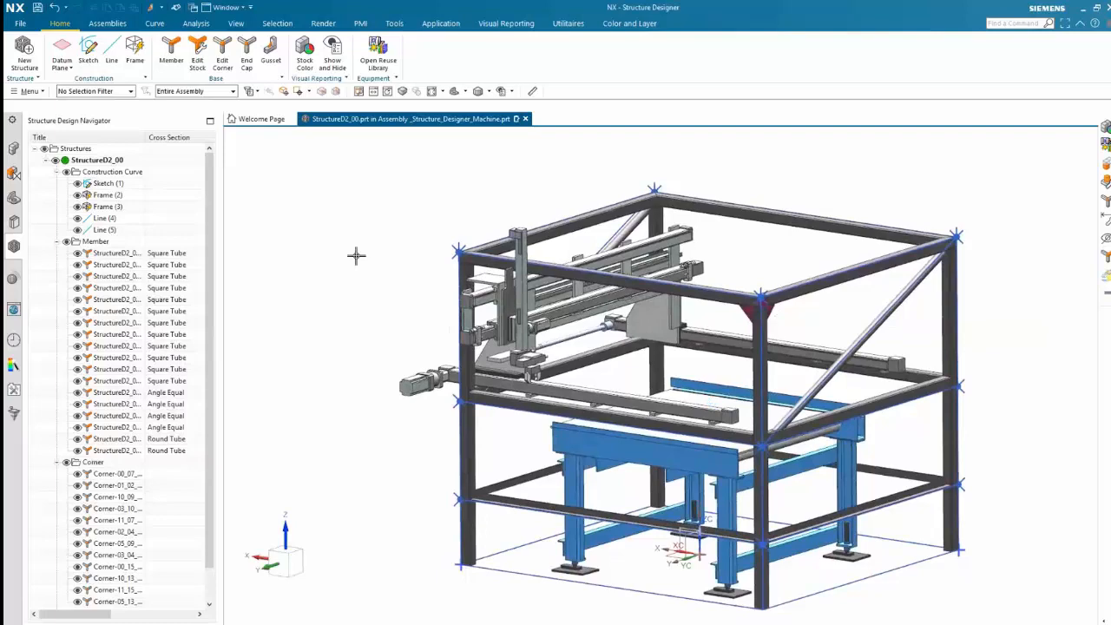
left_click(306, 54)
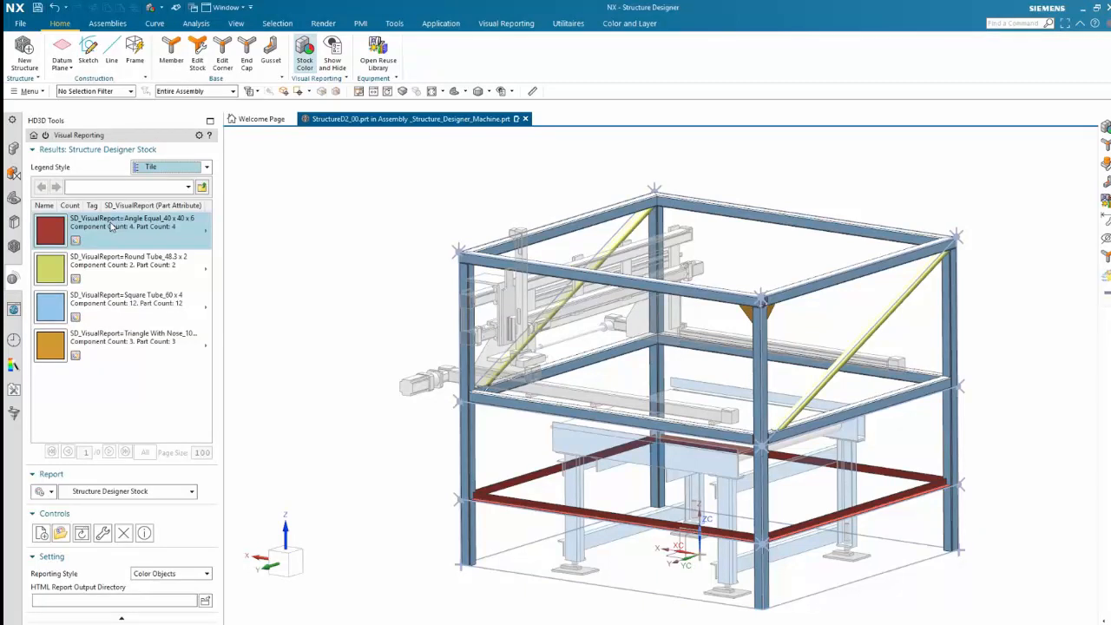
left_click(305, 250)
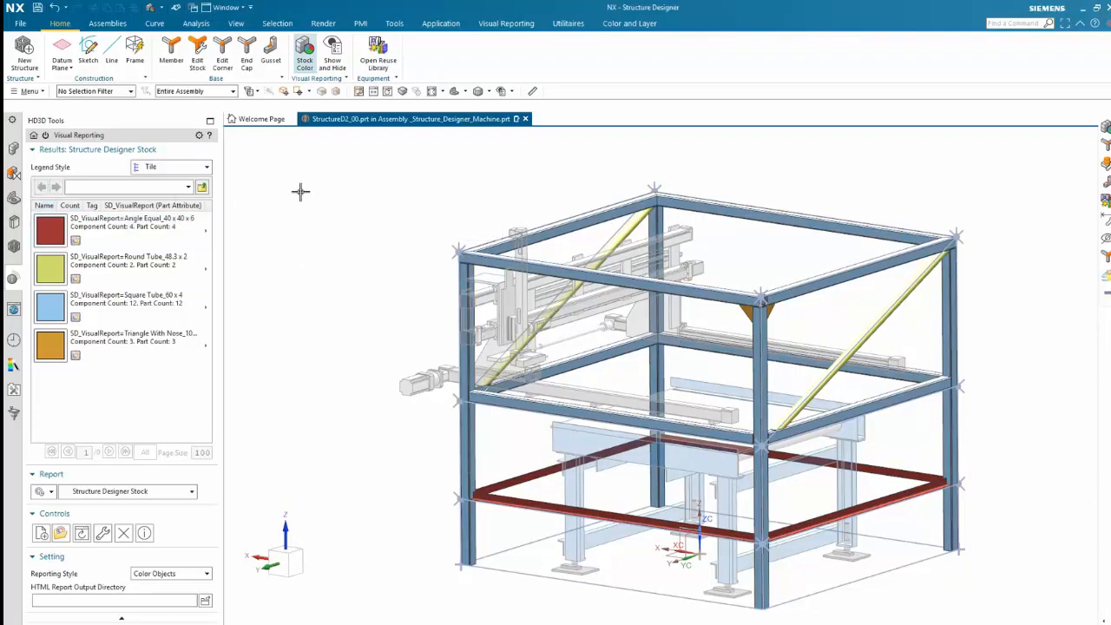
left_click(304, 58)
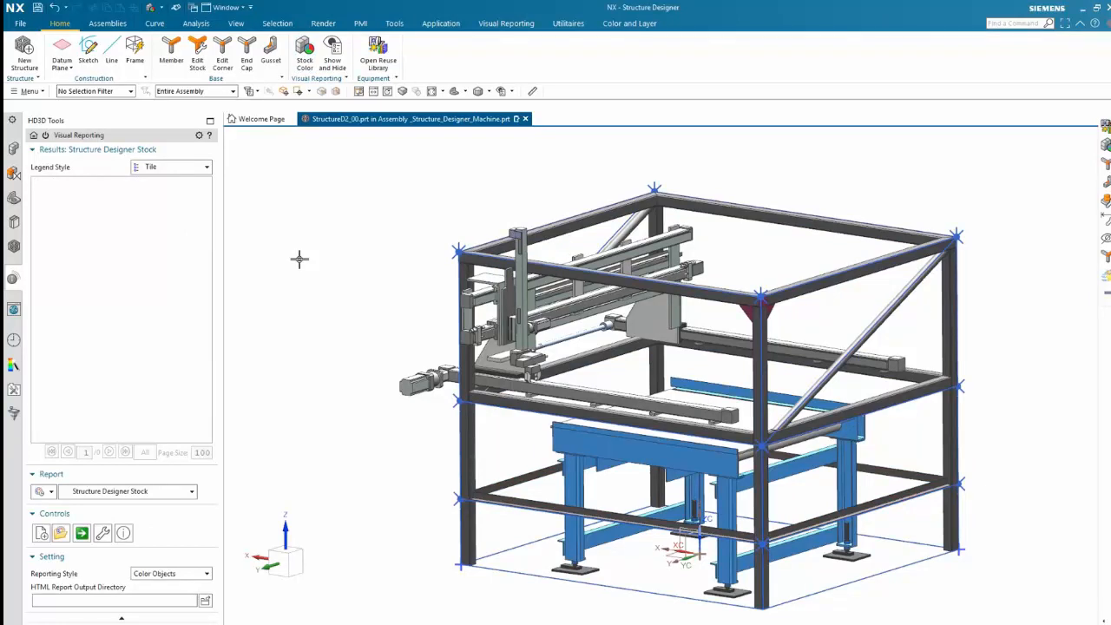
- Add the metric rectangular mounting foot from the Reuse Library and attach it to the bottom end face of a corner post
left_click(378, 51)
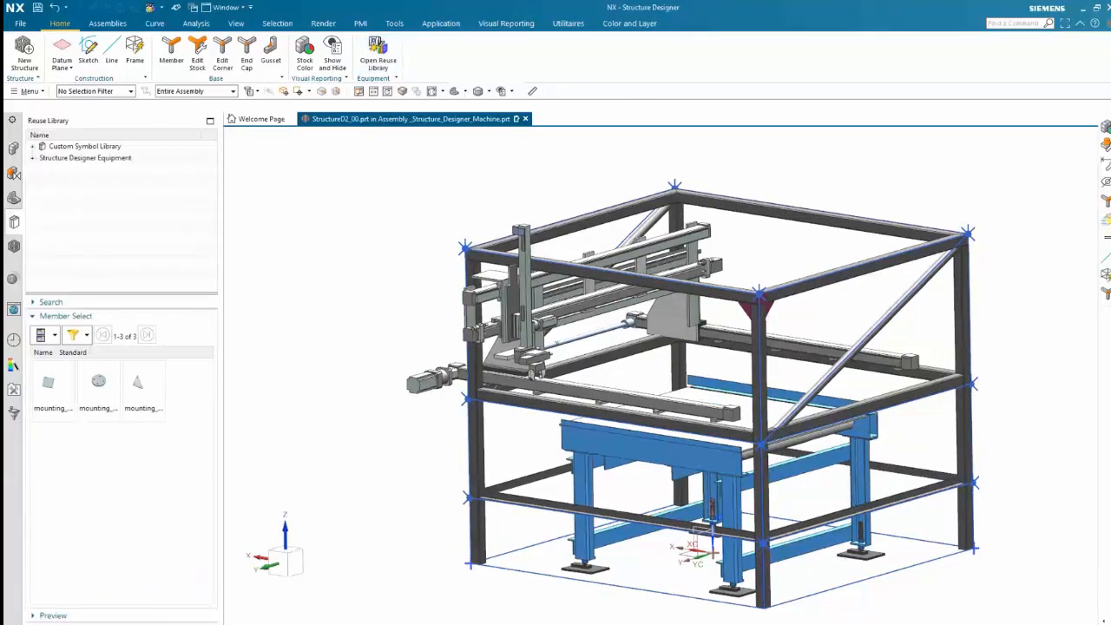
left_click(32, 158)
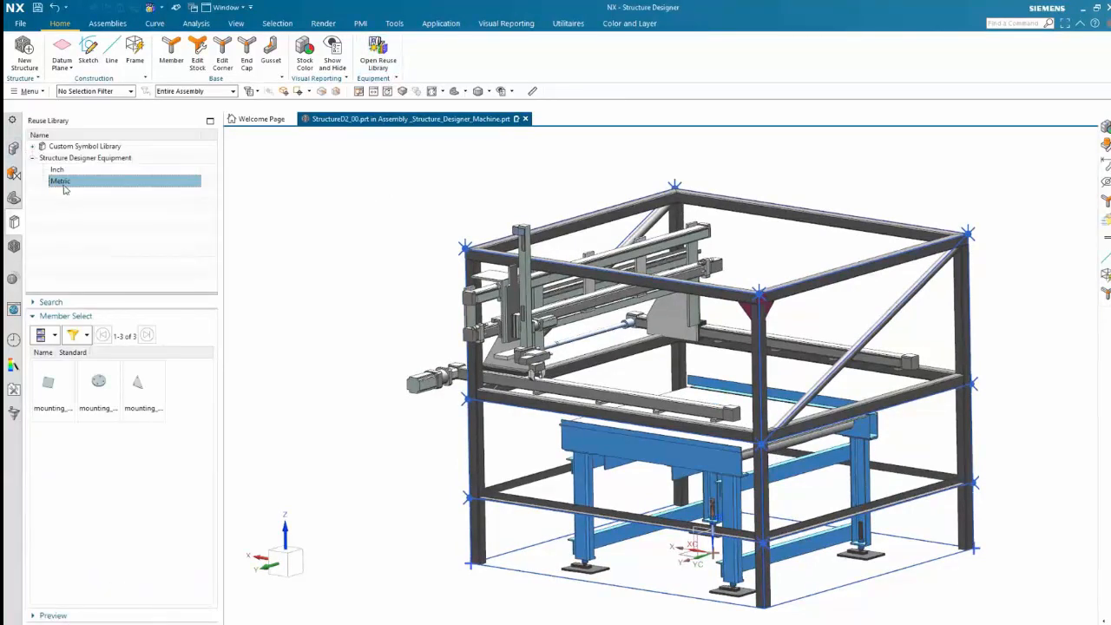
left_click_drag(48, 397, 324, 427)
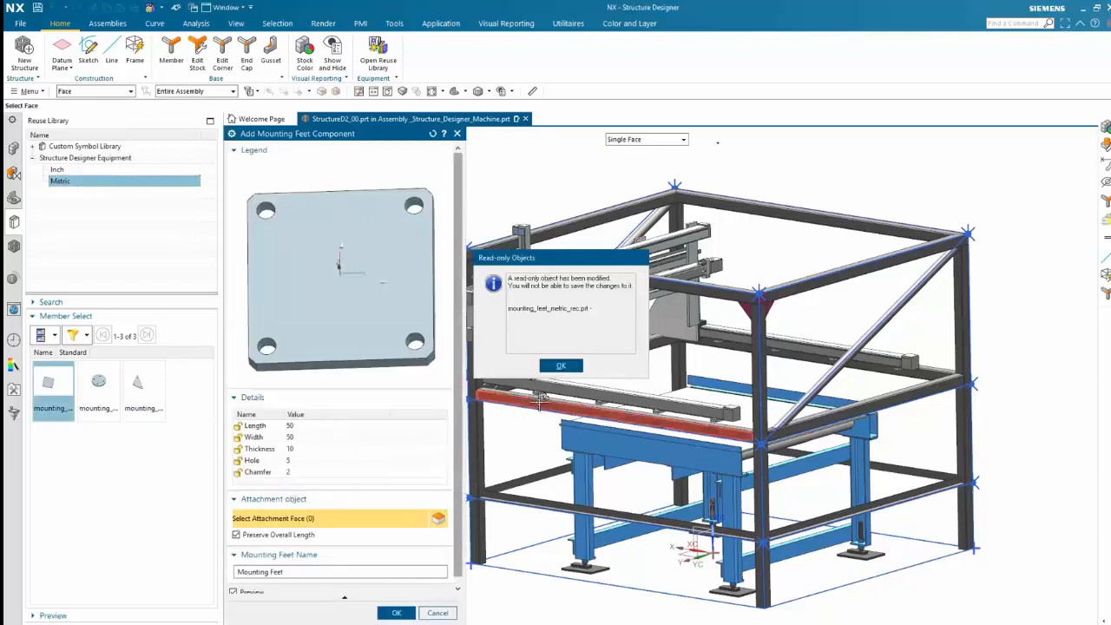
left_click(556, 367)
scroll(529, 577, "up", 8)
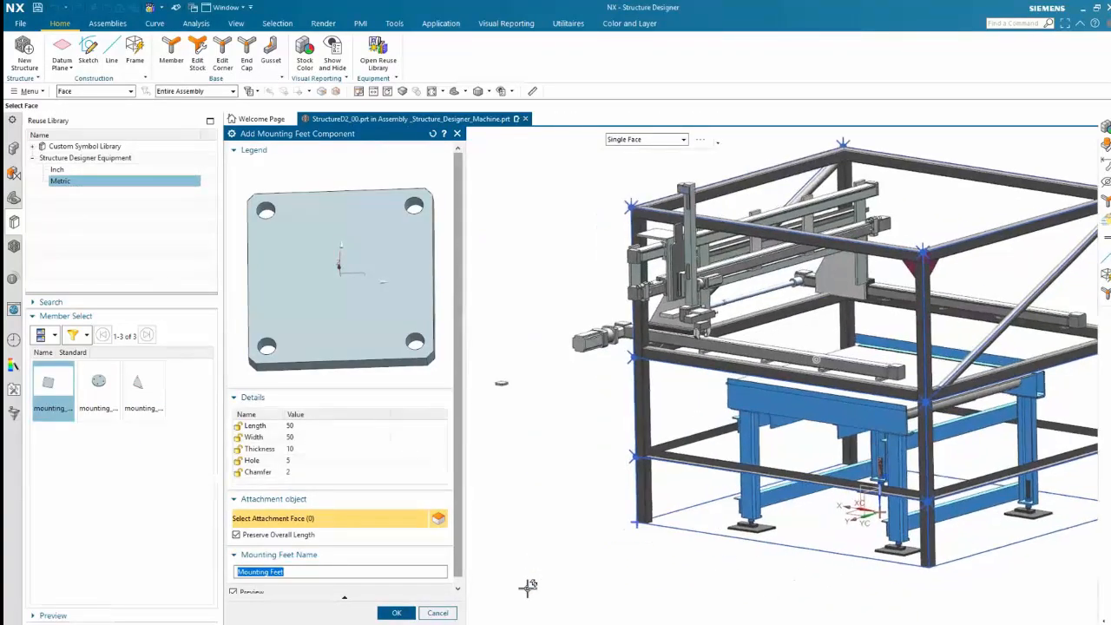
scroll(598, 608, "up", 4)
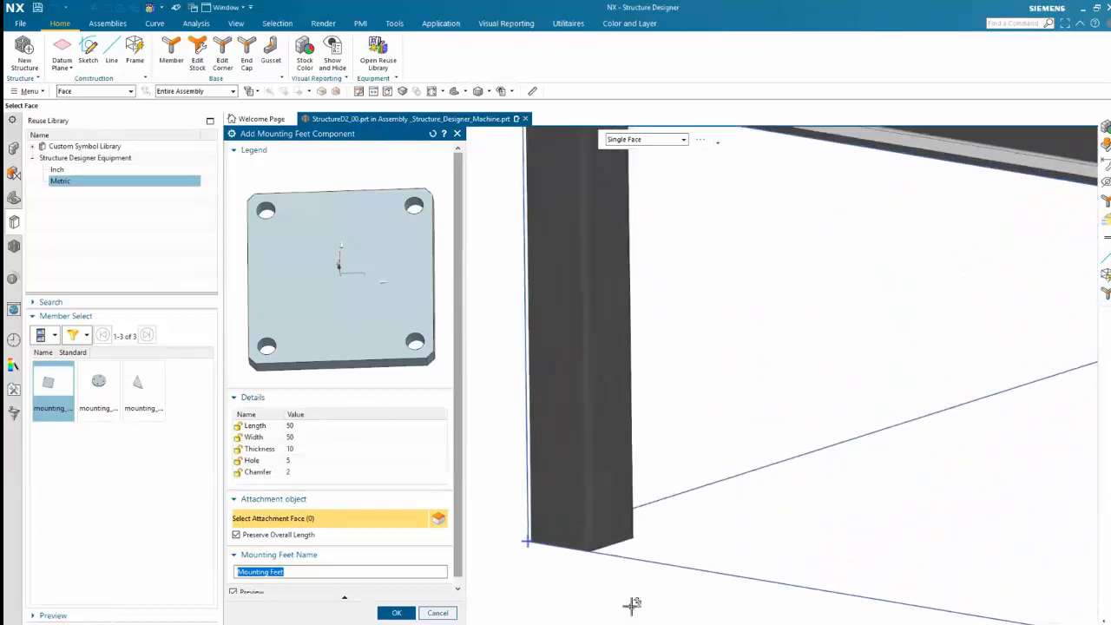
left_click(621, 545)
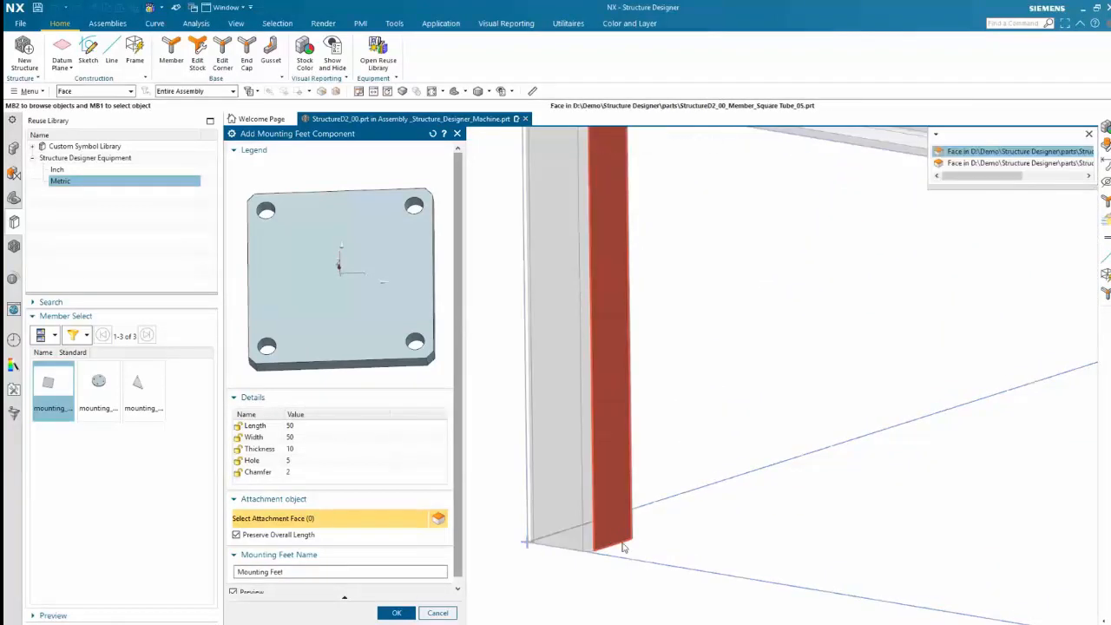
left_click(963, 170)
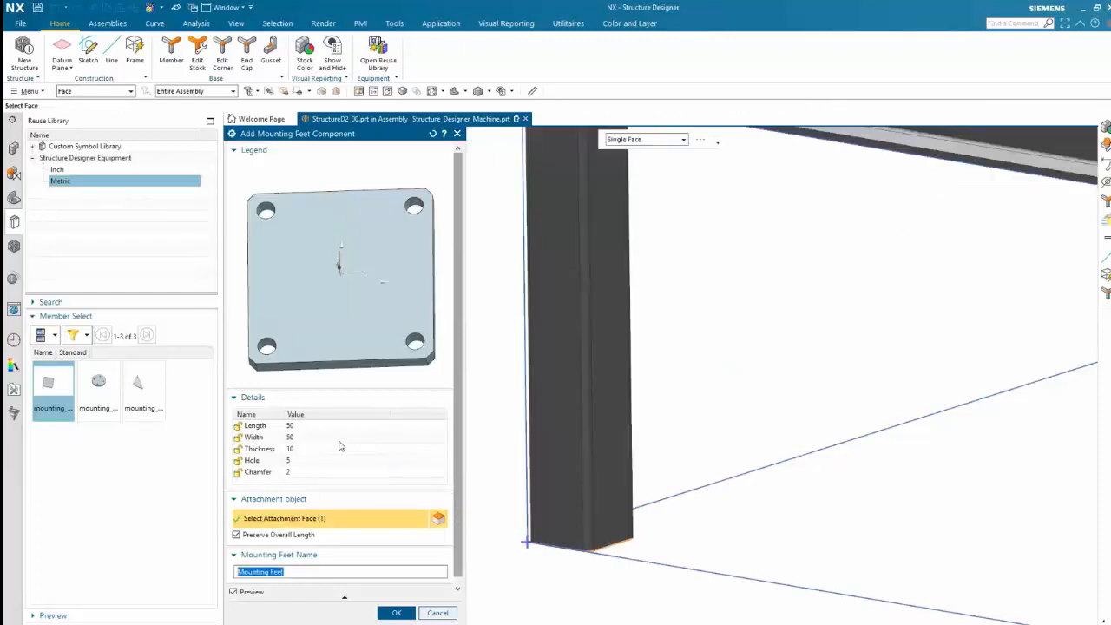
- Set the mounting foot's length and width to 150 each
left_click(299, 426)
left_click(295, 425)
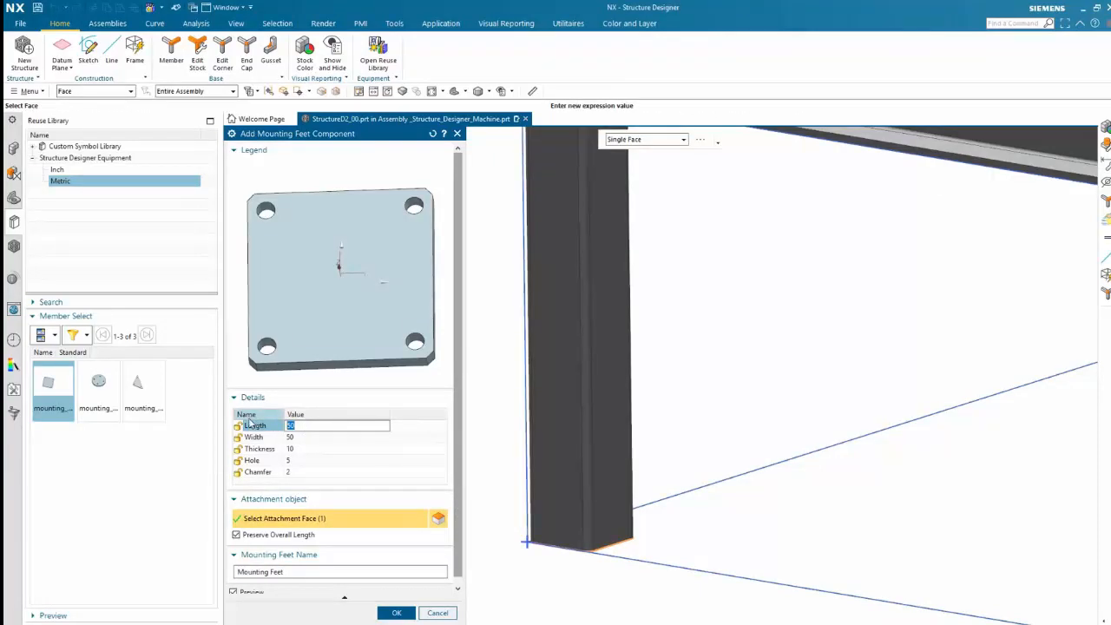
type("150")
key("Return")
left_click(296, 438)
left_click(296, 439)
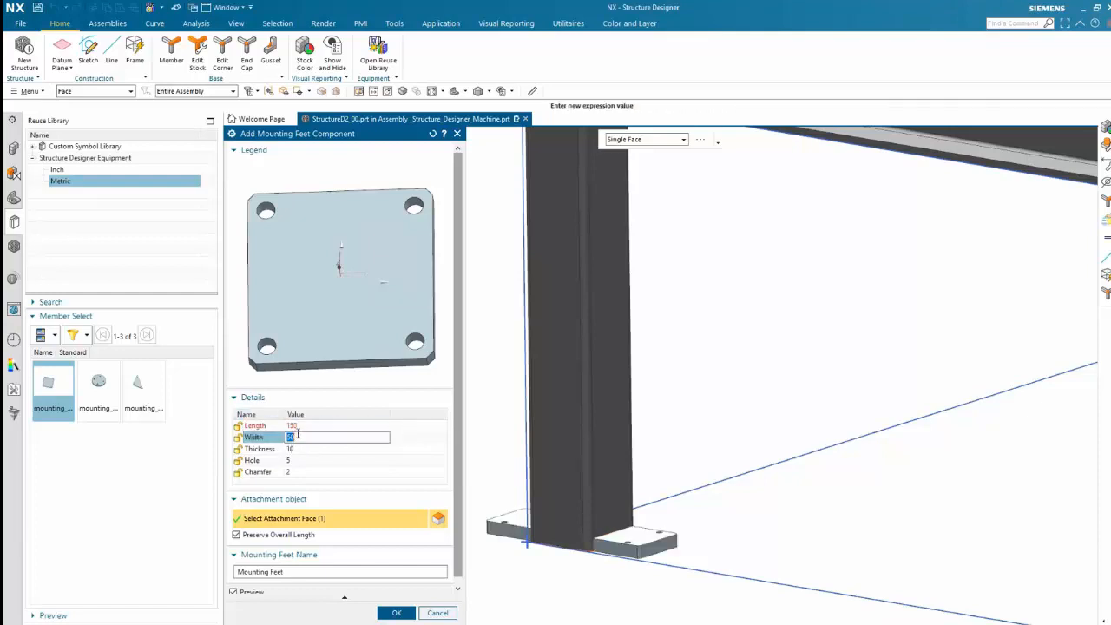
type("150")
key("Return")
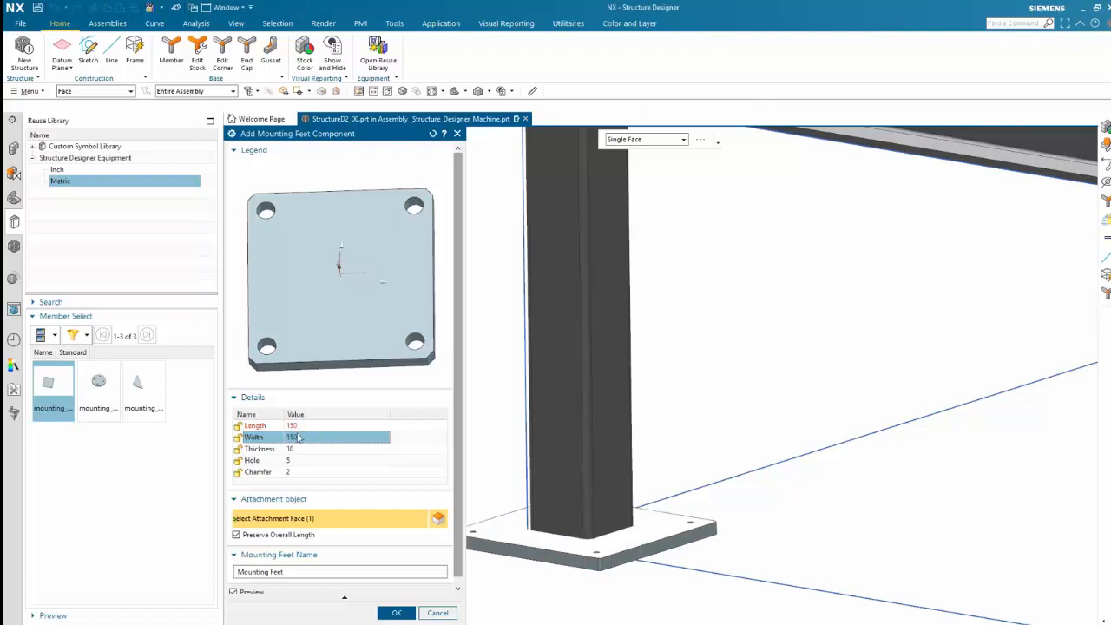
- Set the mounting foot's thickness to 20
scroll(479, 600, "down", 4)
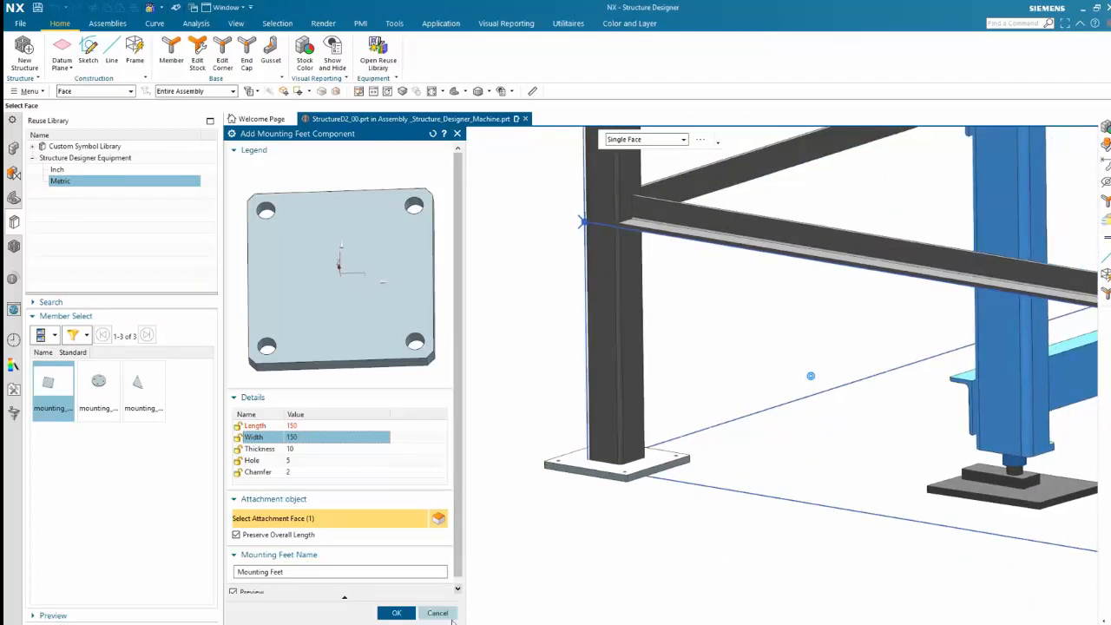
middle_click_drag(639, 535, 769, 590)
middle_click_drag(815, 527, 804, 615)
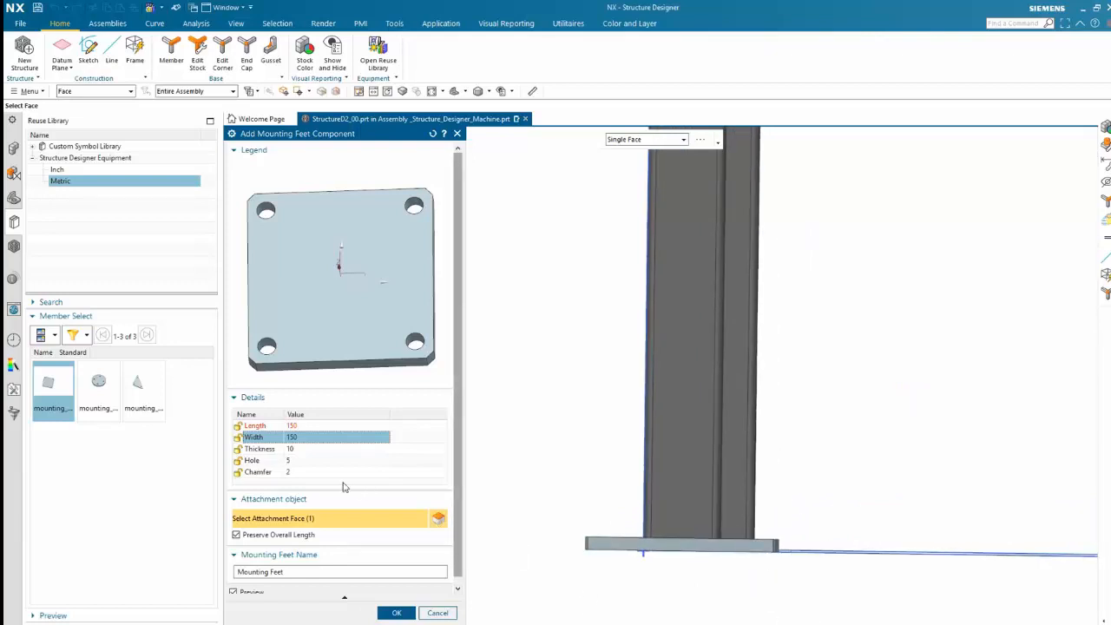
left_click(305, 448)
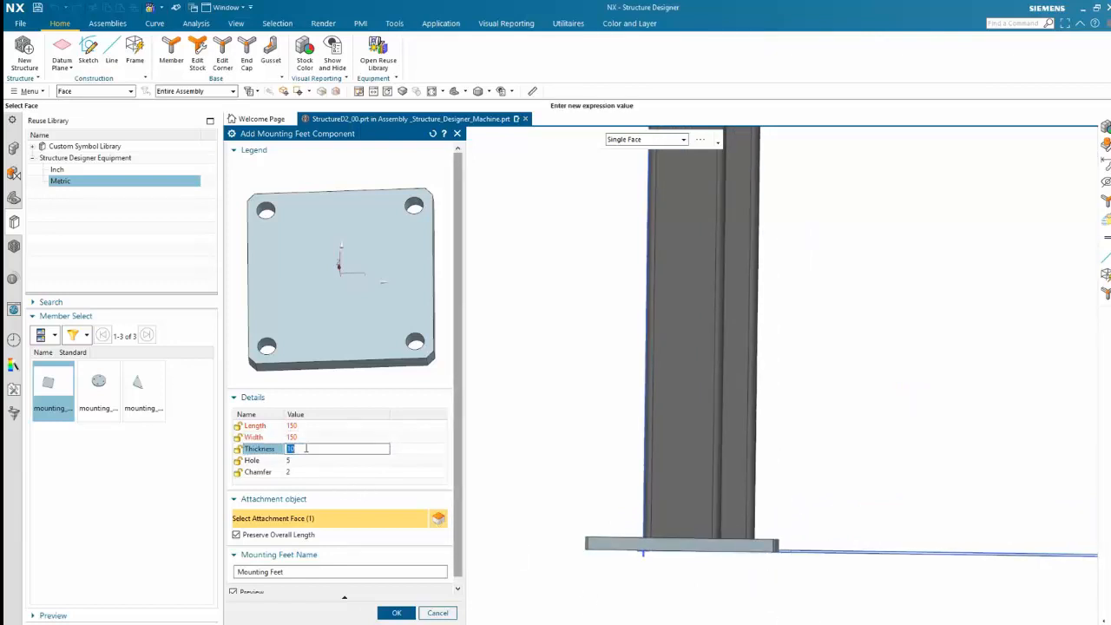
type("20")
key("Return")
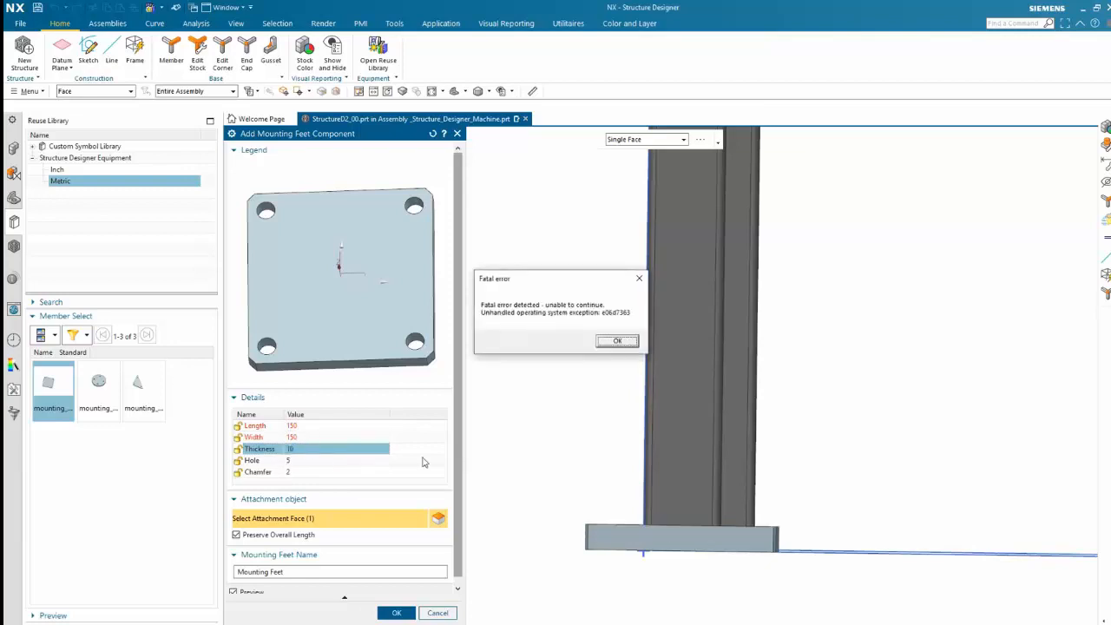
left_click(613, 342)
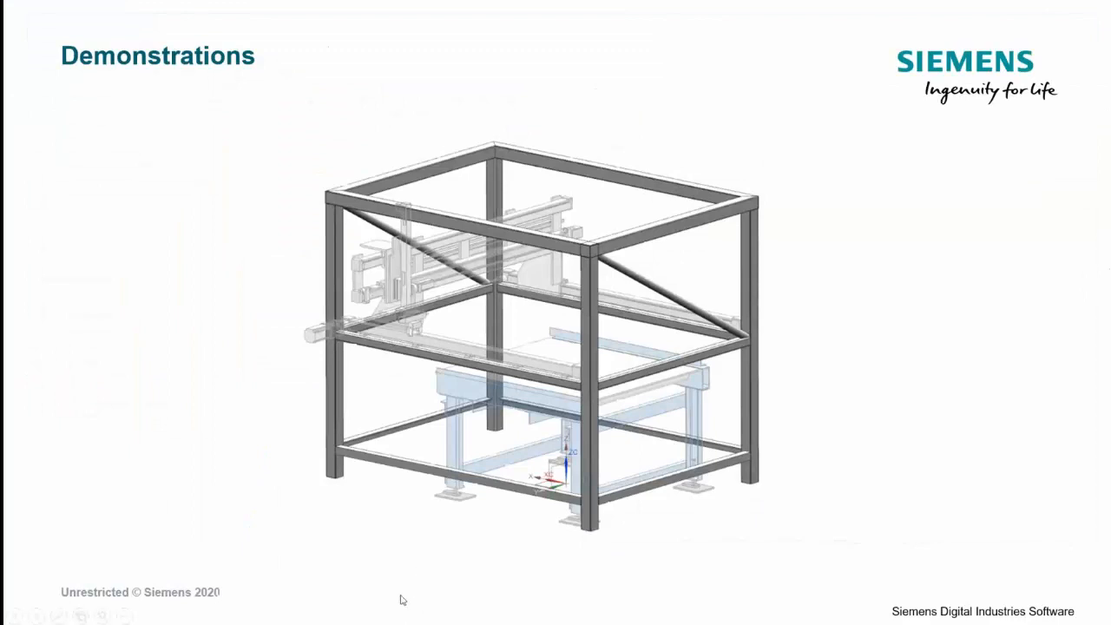
key("Left")
key("Right")
key("Left")
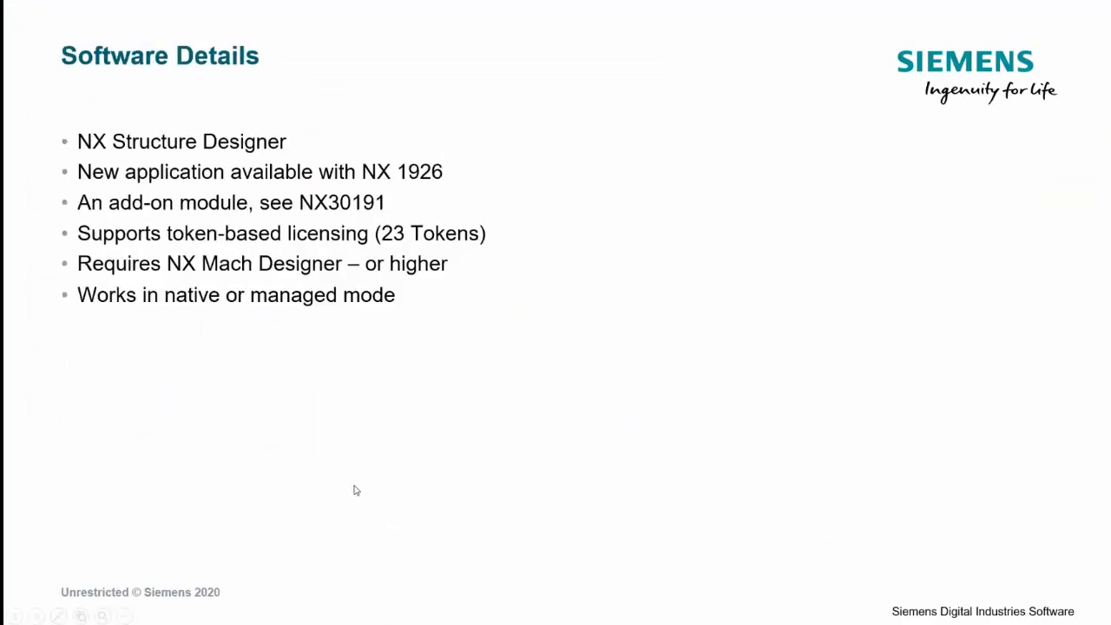
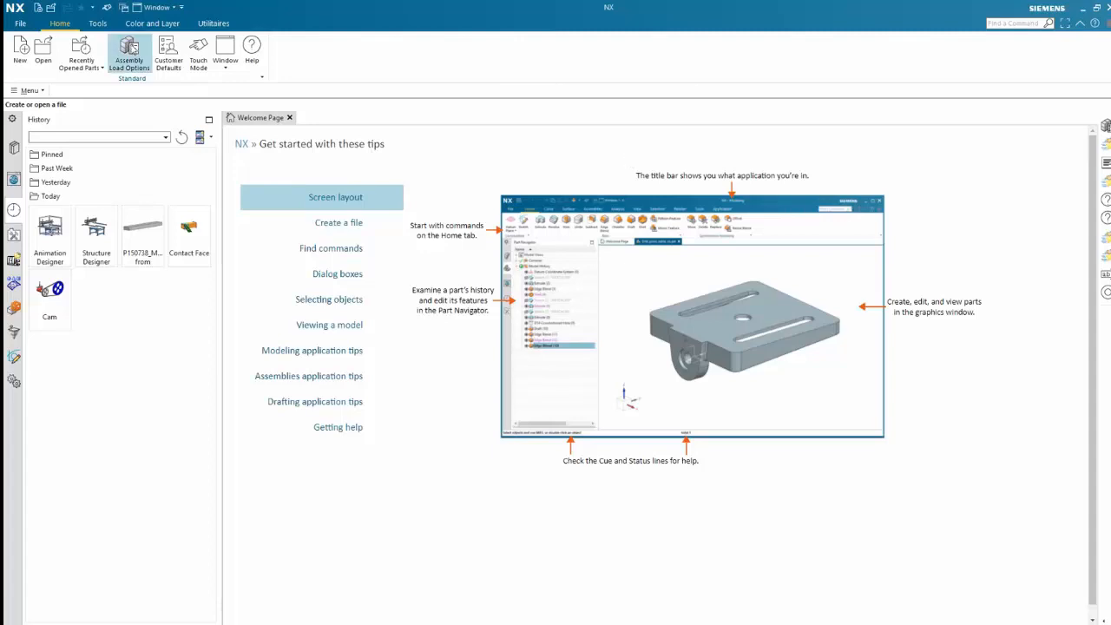
- Create a new part model2.prt from the Model template in millimeters
key("ctrl+n")
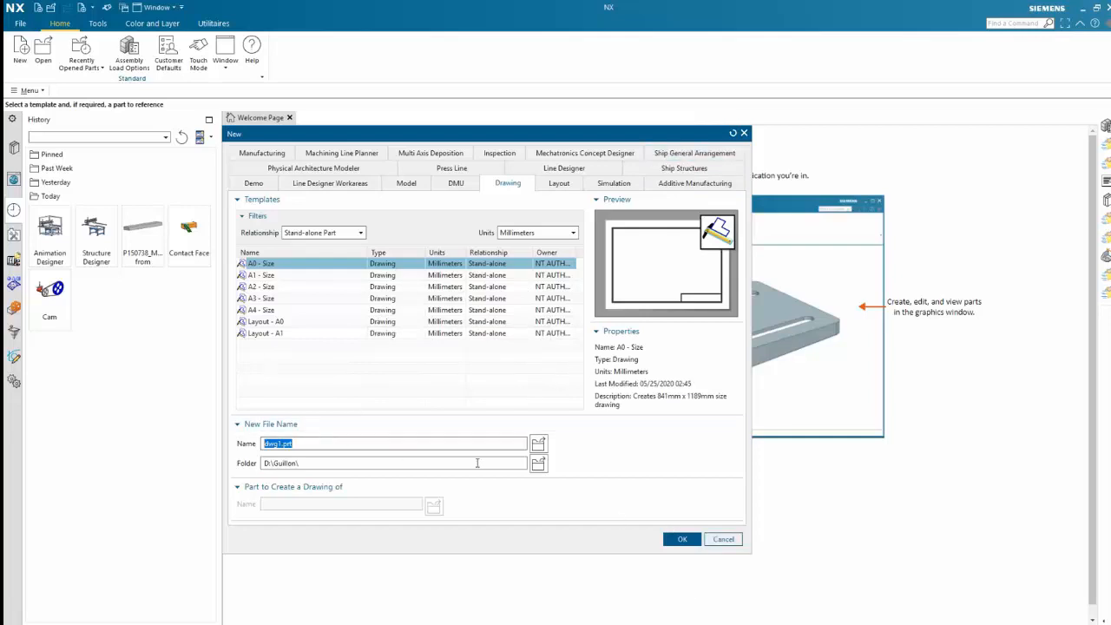
left_click(406, 182)
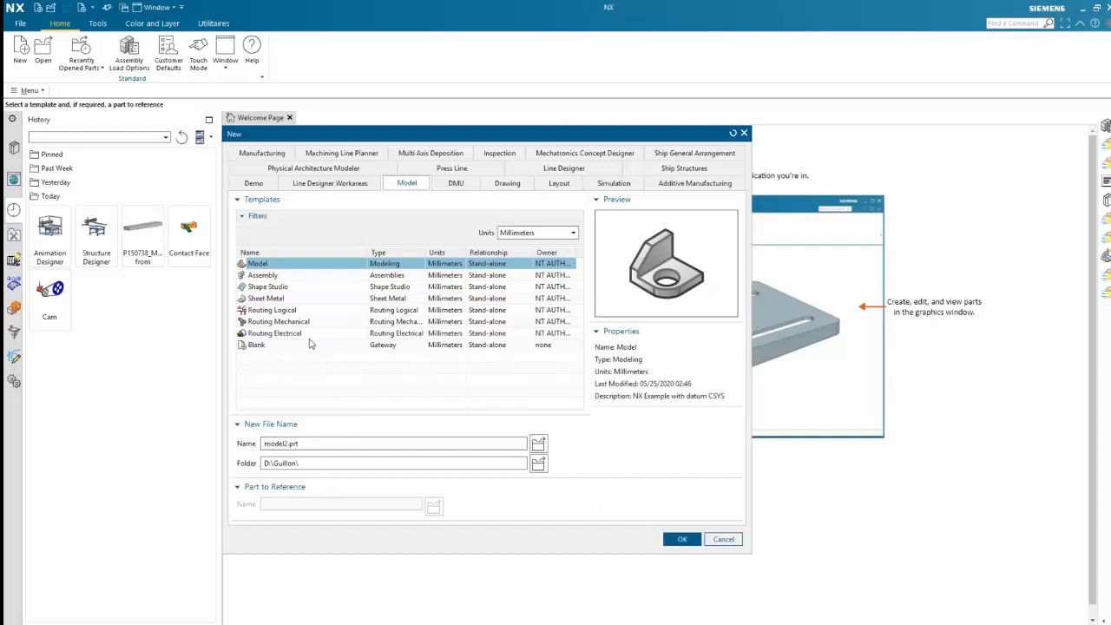
left_click(681, 539)
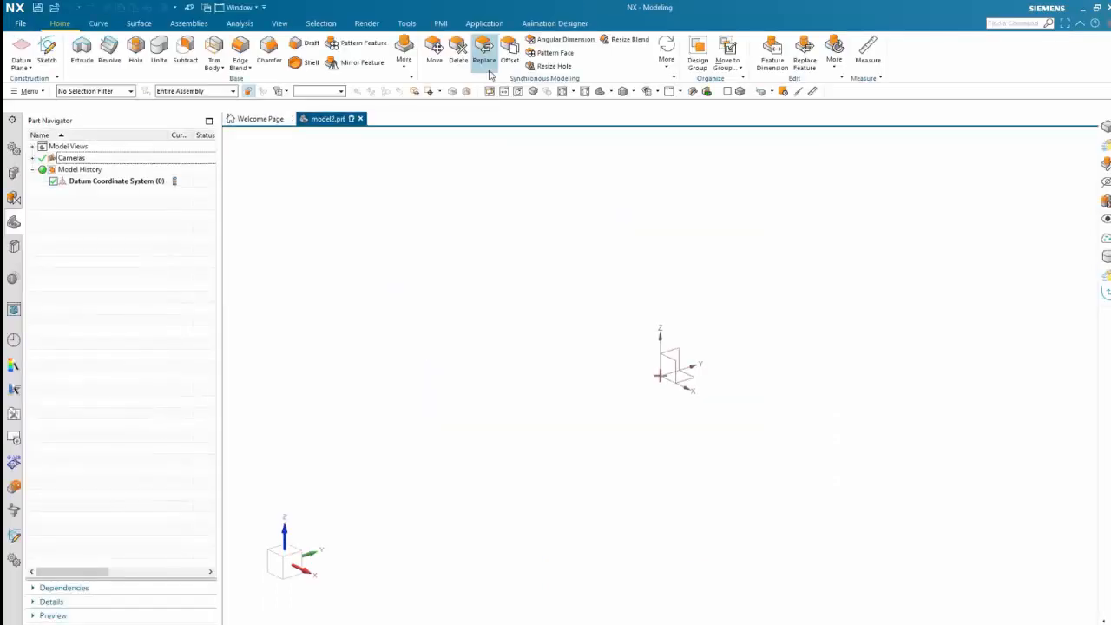
- Look through the design toolbox applications and enable Weld Assistant for the new part
left_click(483, 24)
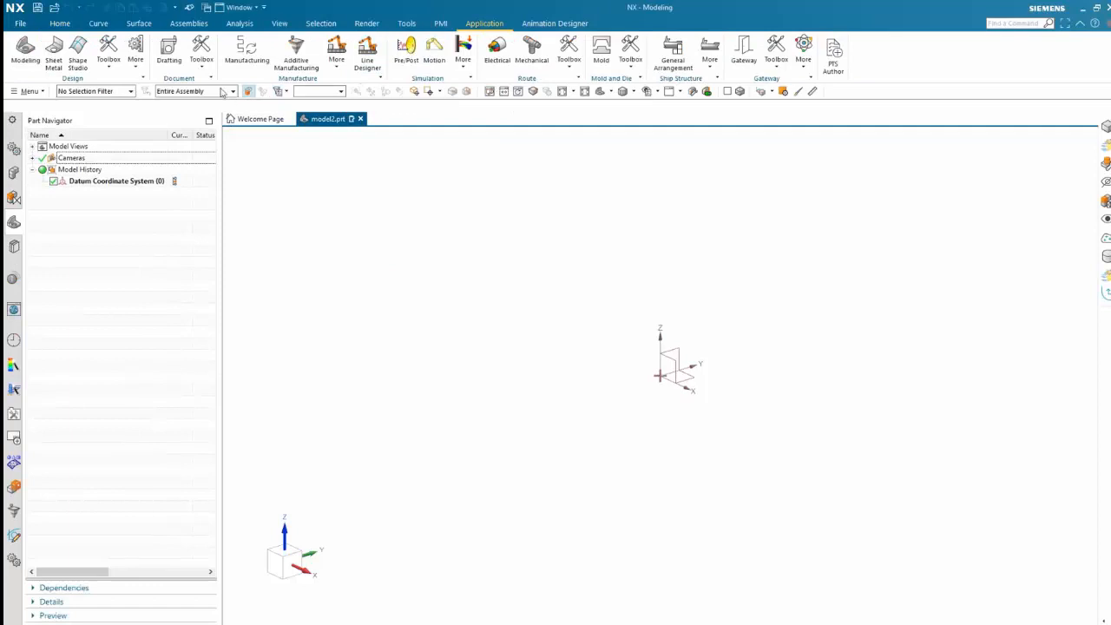
left_click(109, 71)
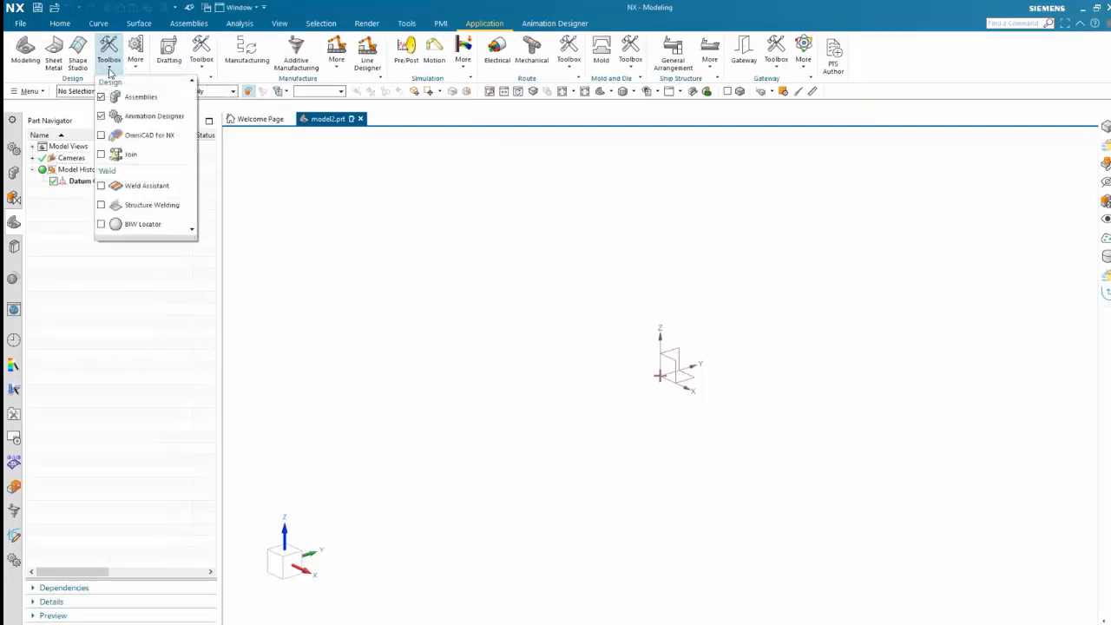
left_click(110, 68)
left_click(135, 59)
left_click(108, 58)
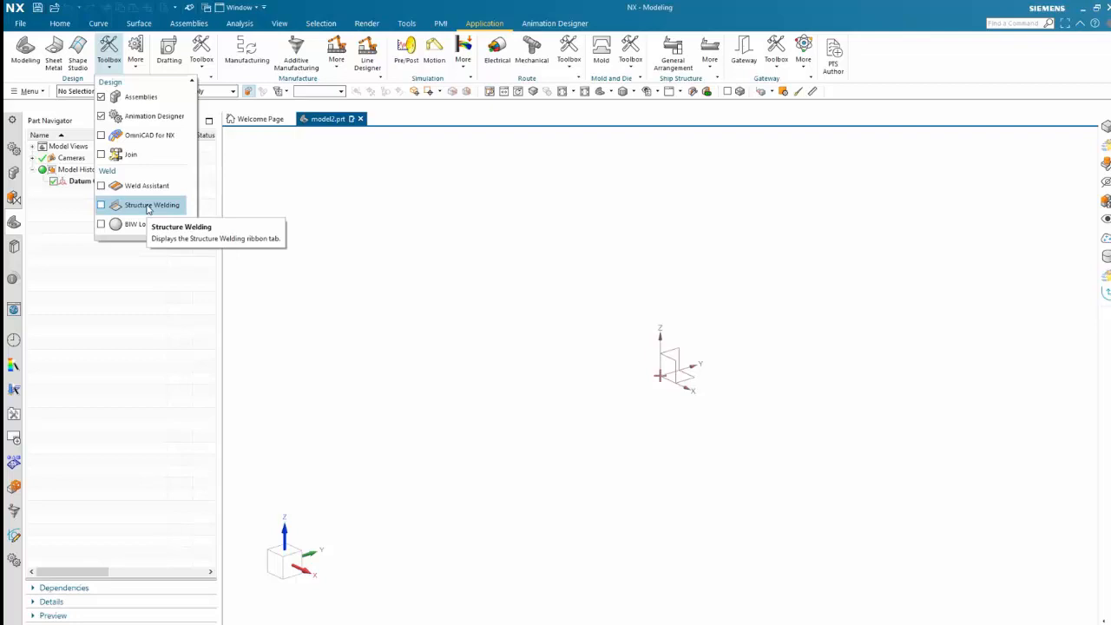
left_click(327, 269)
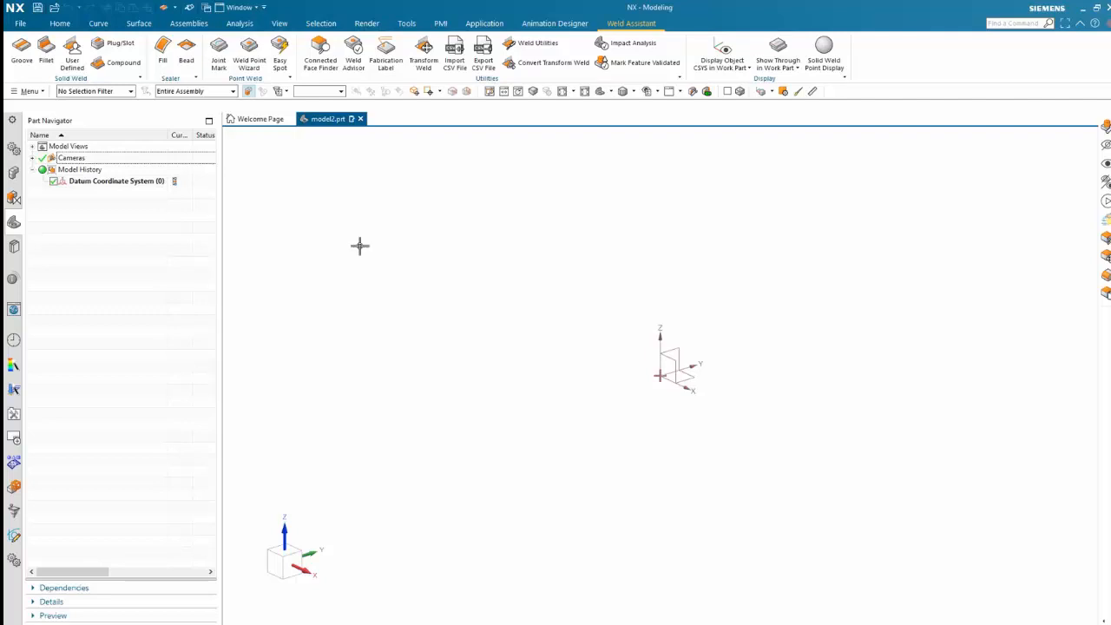
left_click(63, 24)
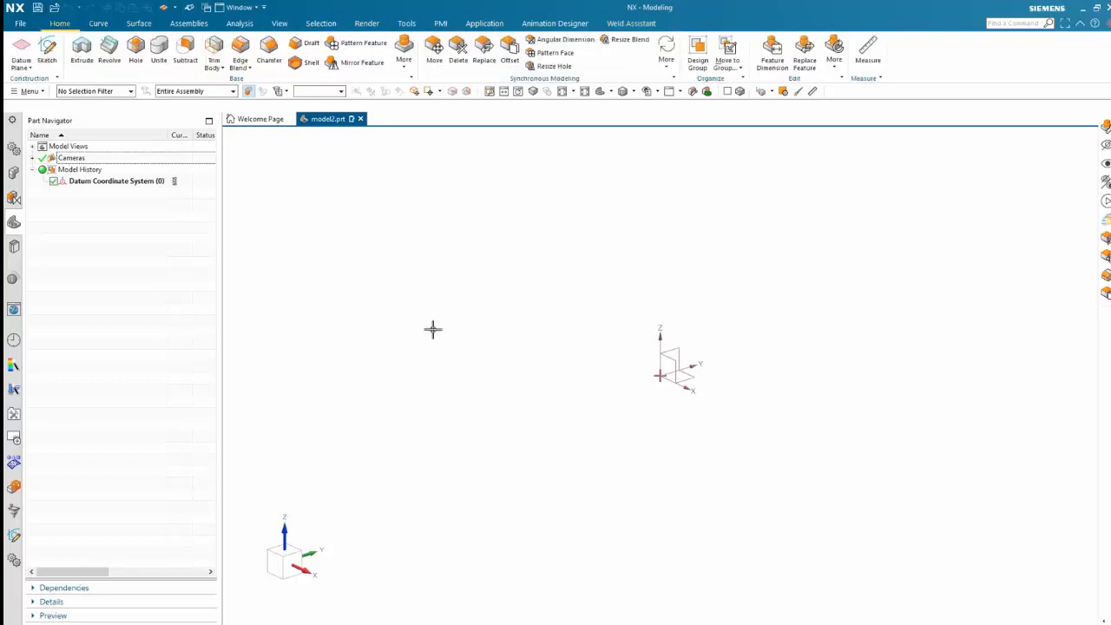
left_click(631, 23)
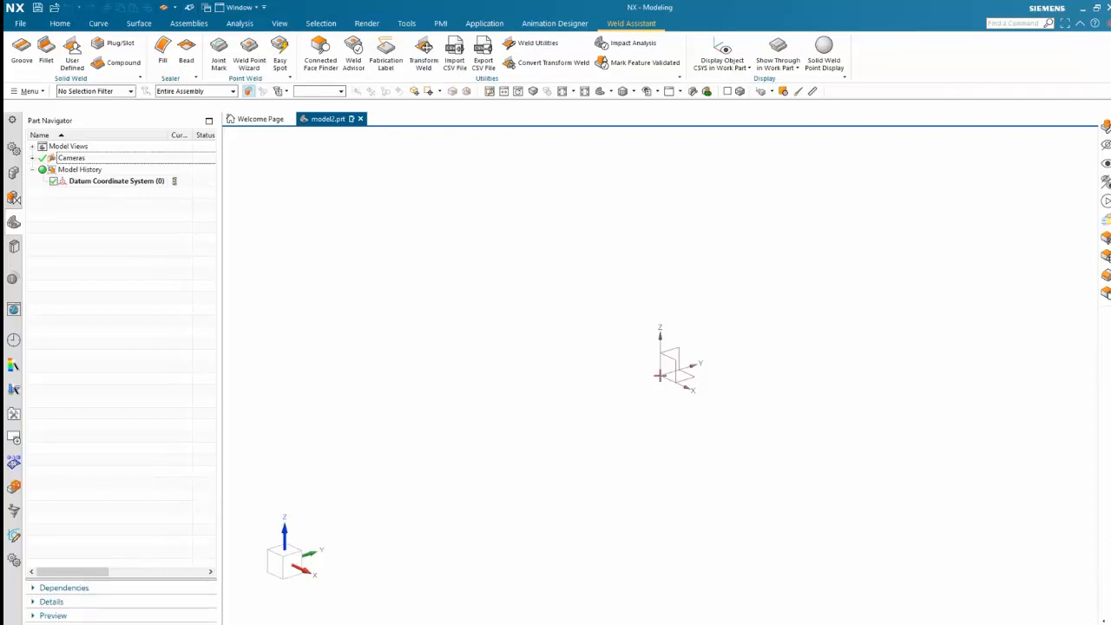
left_click(1082, 7)
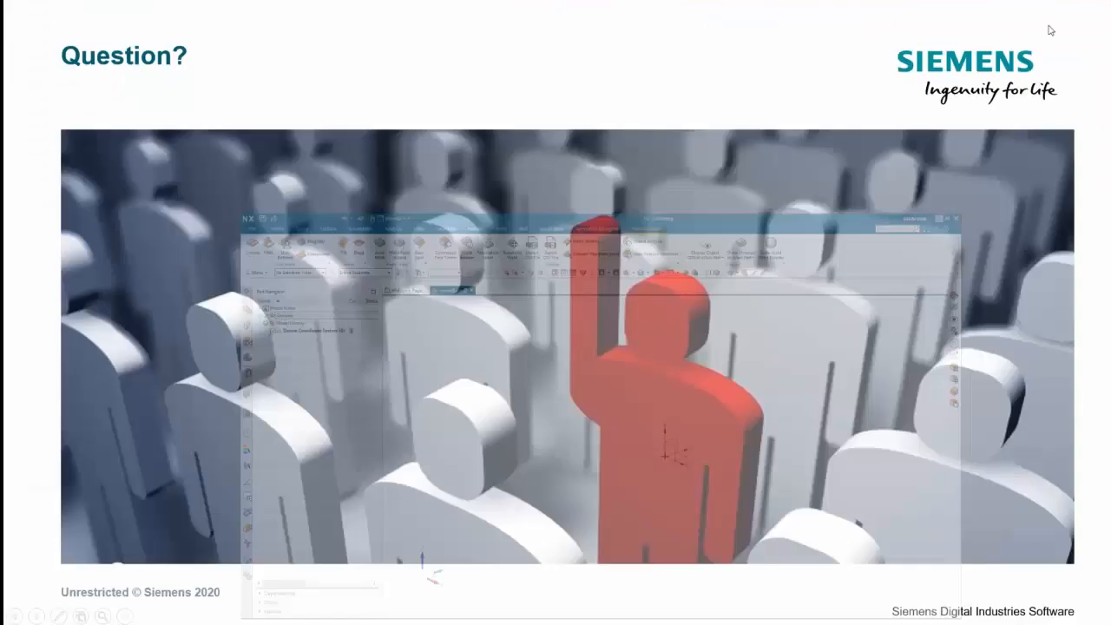